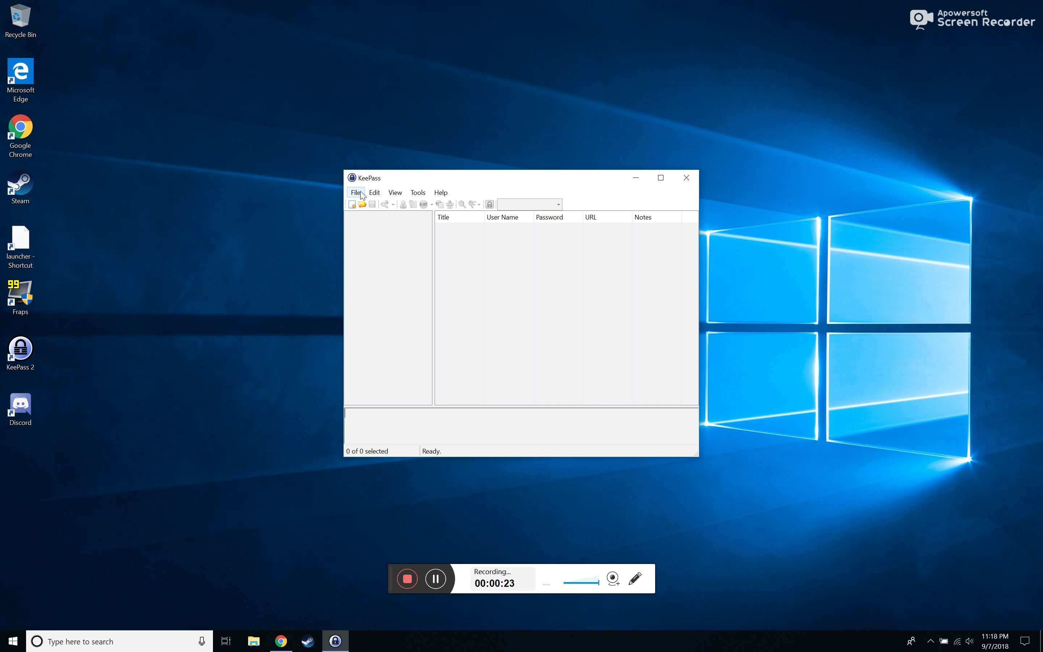
Create a new KeePass database and save it as JCdatabase.kdbx on the Desktop
{"action": "left_click", "coordinate": [358, 193]}
{"action": "left_click", "coordinate": [358, 192]}
{"action": "left_click", "coordinate": [358, 193]}
{"action": "left_click", "coordinate": [365, 204]}
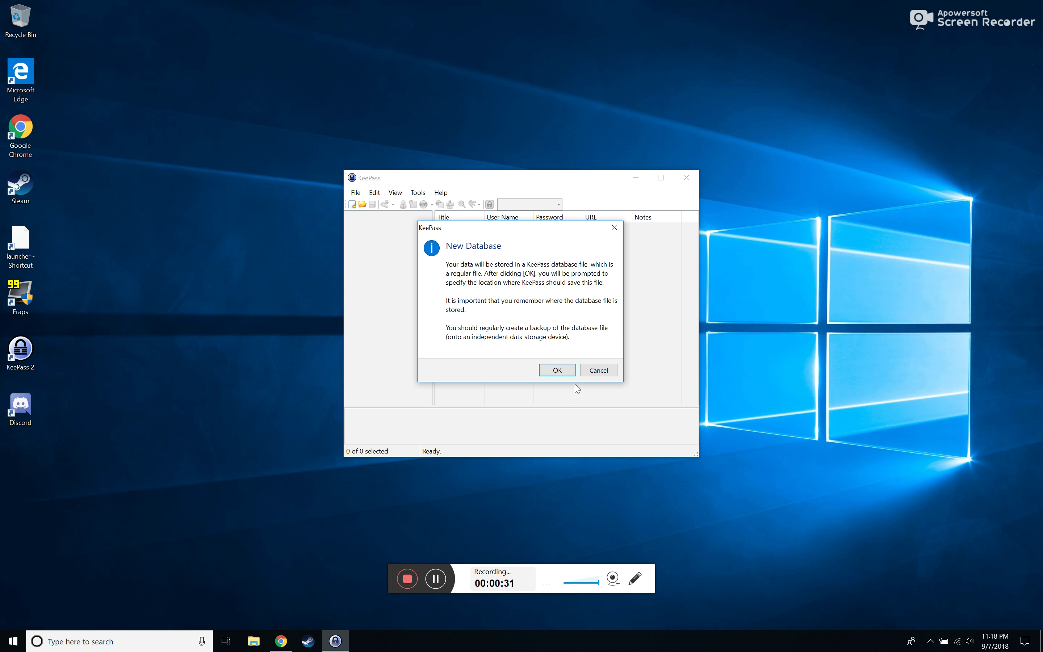
{"action": "left_click", "coordinate": [553, 369]}
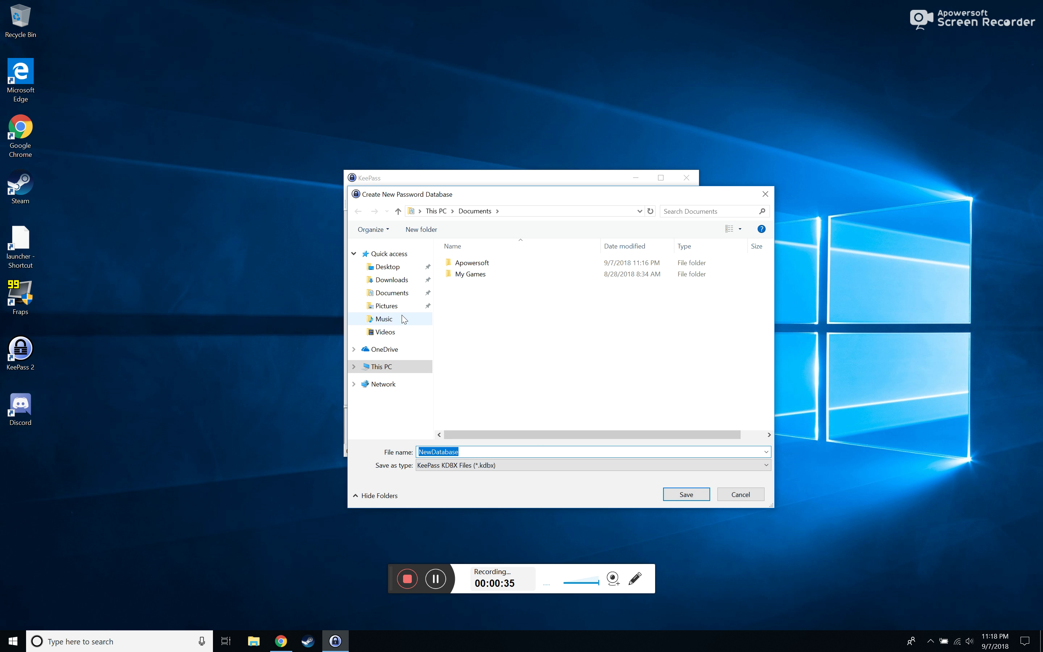
{"action": "left_click", "coordinate": [391, 279]}
{"action": "left_click", "coordinate": [409, 294]}
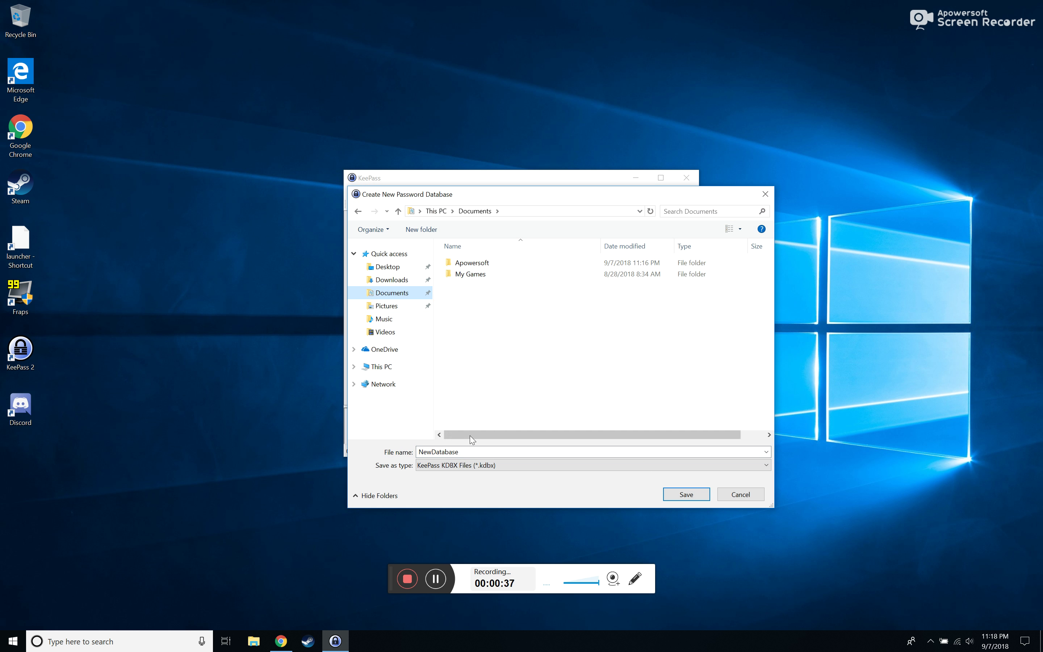
{"action": "left_click", "coordinate": [388, 267]}
{"action": "double_click", "coordinate": [474, 453]}
{"action": "type", "text": "JCd"}
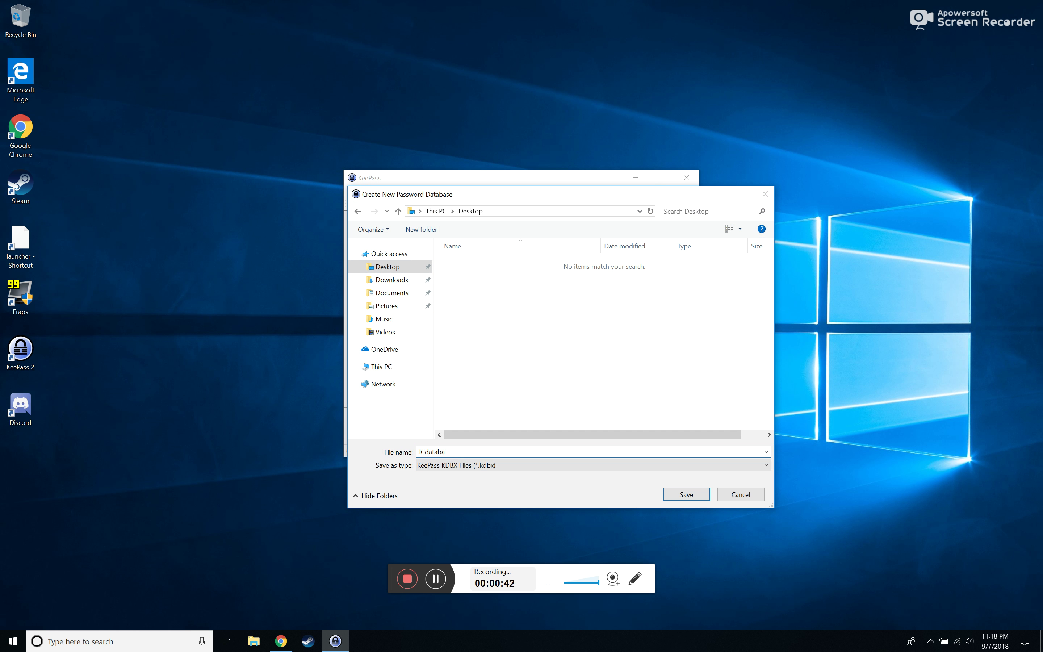
{"action": "key", "text": "Return"}
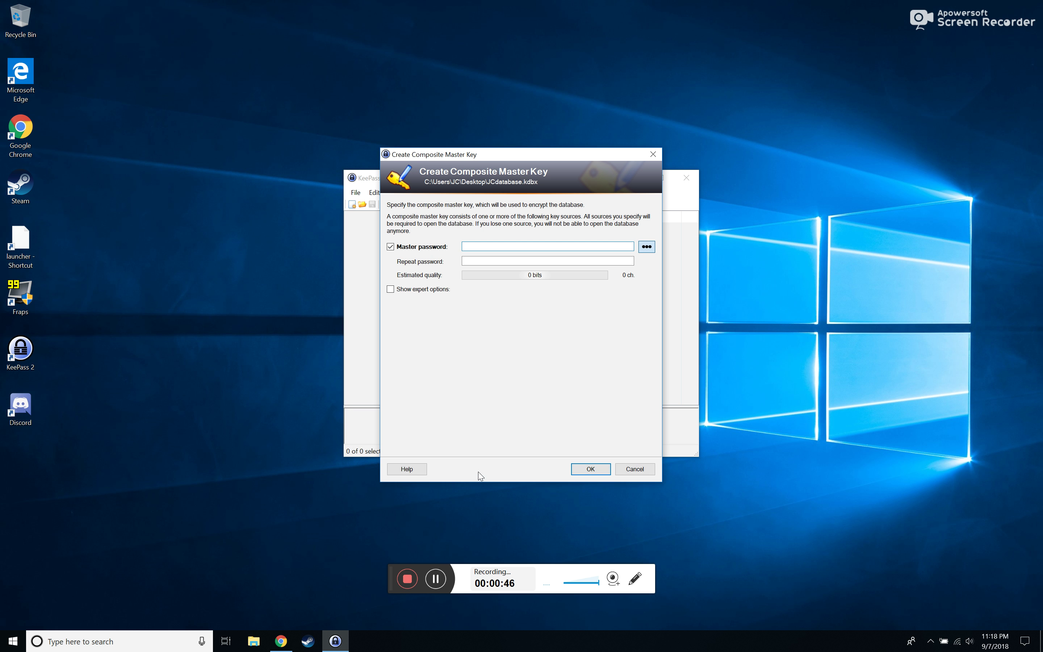
Set an 11-character master password for JCdatabase, correcting the mismatched repeat entry
{"action": "type", "text": "**********"}
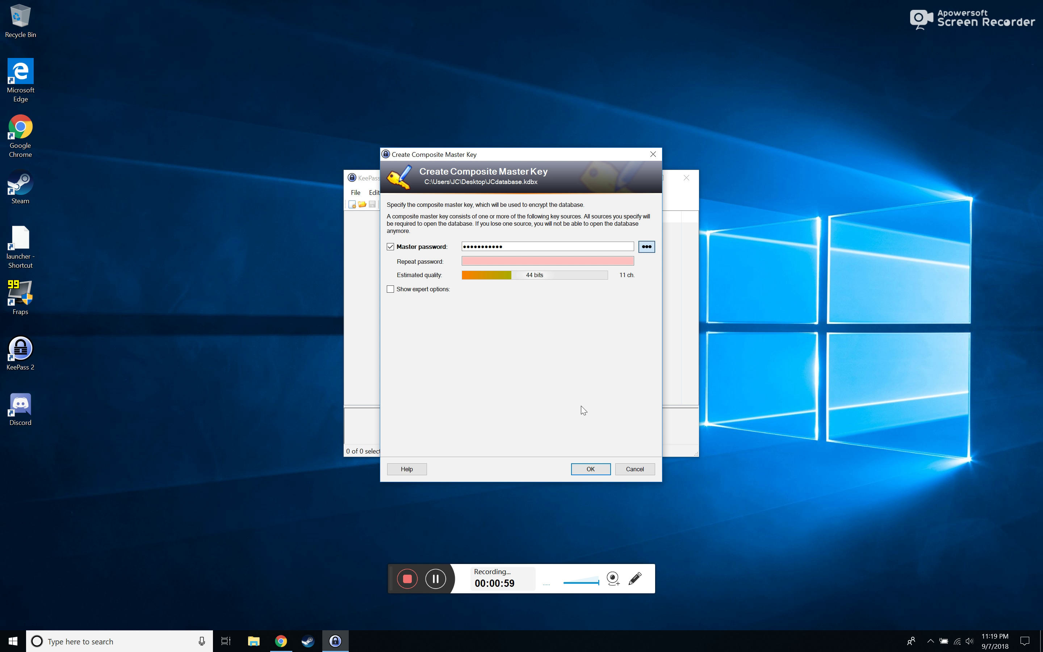
{"action": "left_click_drag", "start_coordinate": [493, 245], "coordinate": [358, 240]}
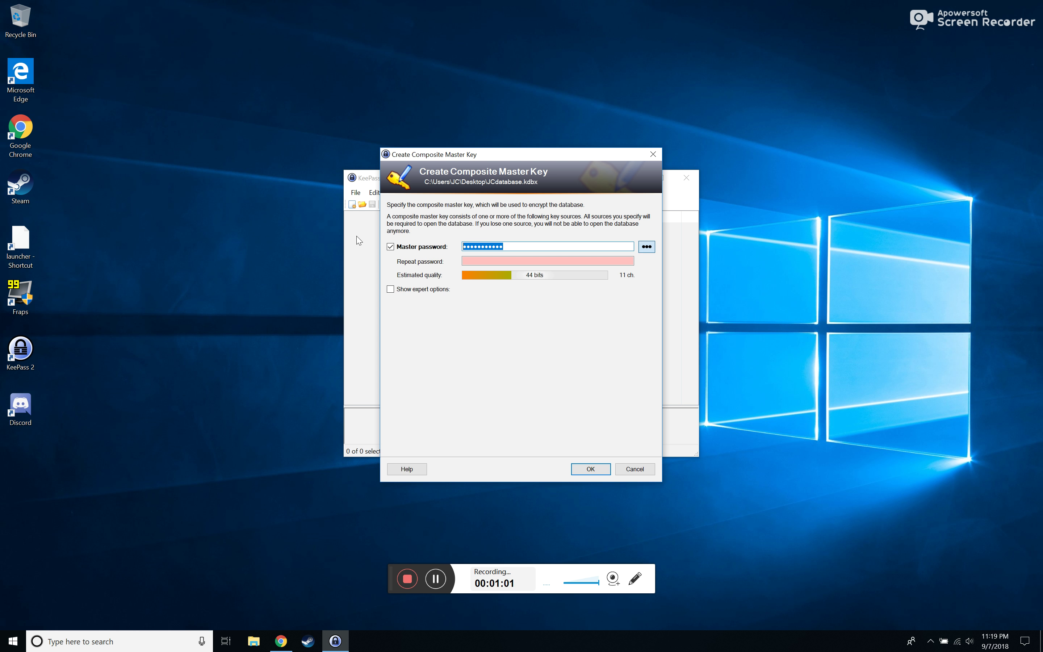
{"action": "type", "text": "•••••••••••"}
{"action": "left_click", "coordinate": [590, 469]}
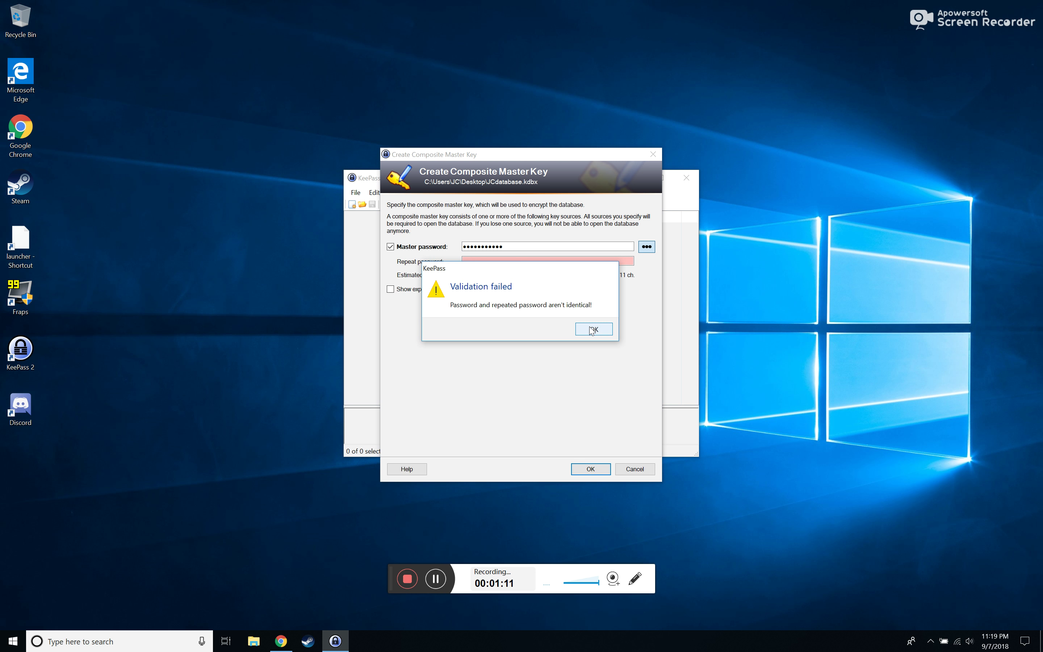
{"action": "left_click", "coordinate": [594, 330]}
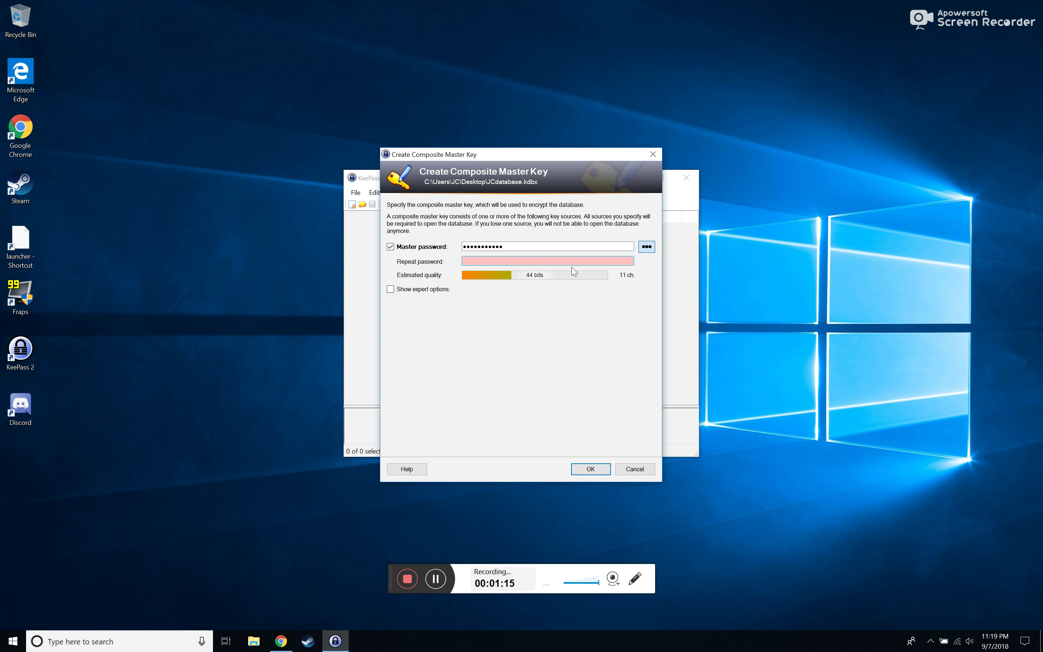
{"action": "type", "text": "****"}
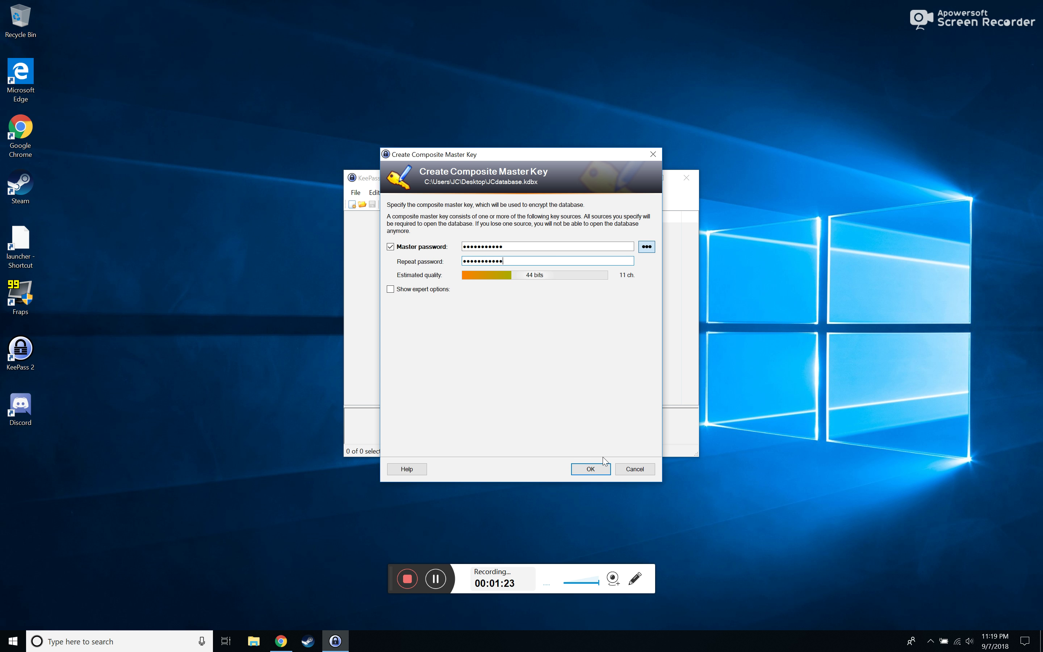
{"action": "left_click", "coordinate": [602, 469]}
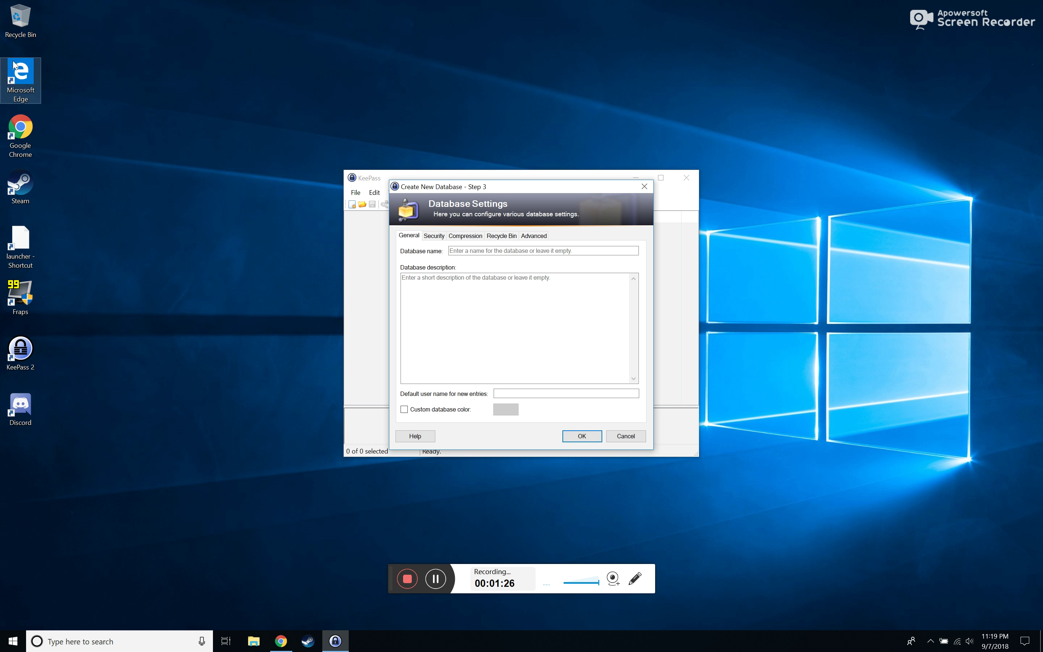
Review the Security, Compression, Recycle Bin and Advanced tabs, then enter a database name and accept
{"action": "left_click", "coordinate": [433, 236]}
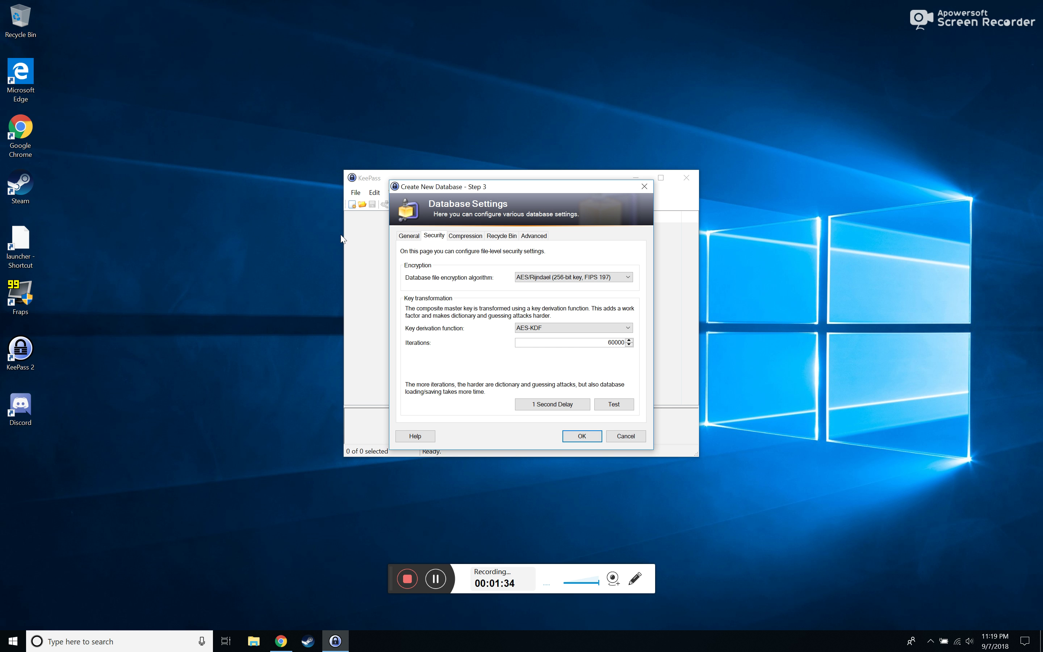
{"action": "left_click", "coordinate": [459, 236]}
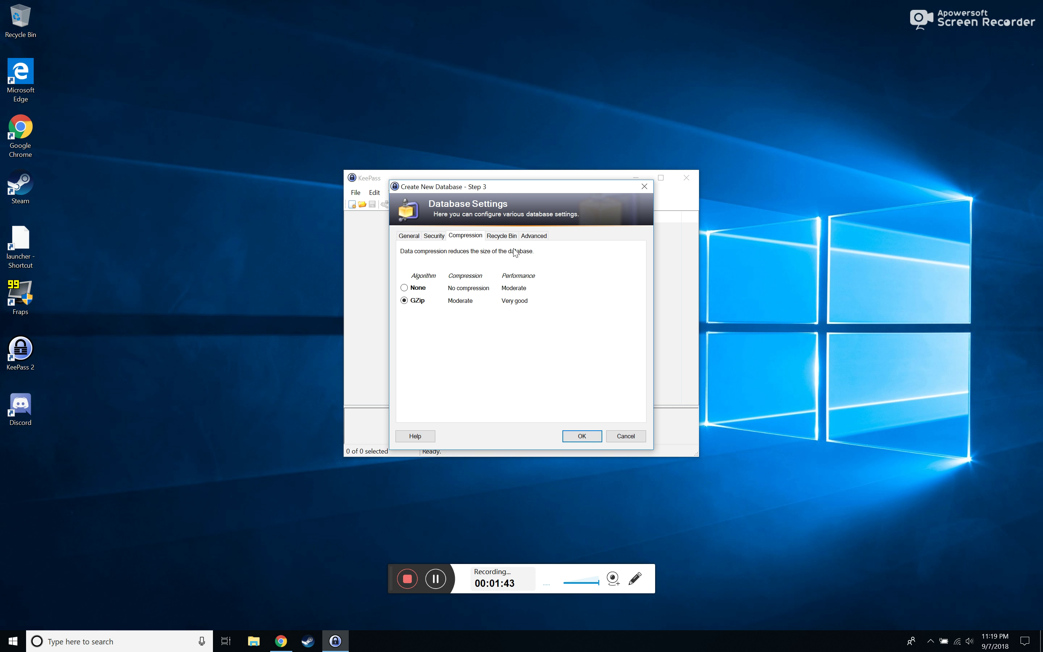
{"action": "left_click", "coordinate": [501, 235]}
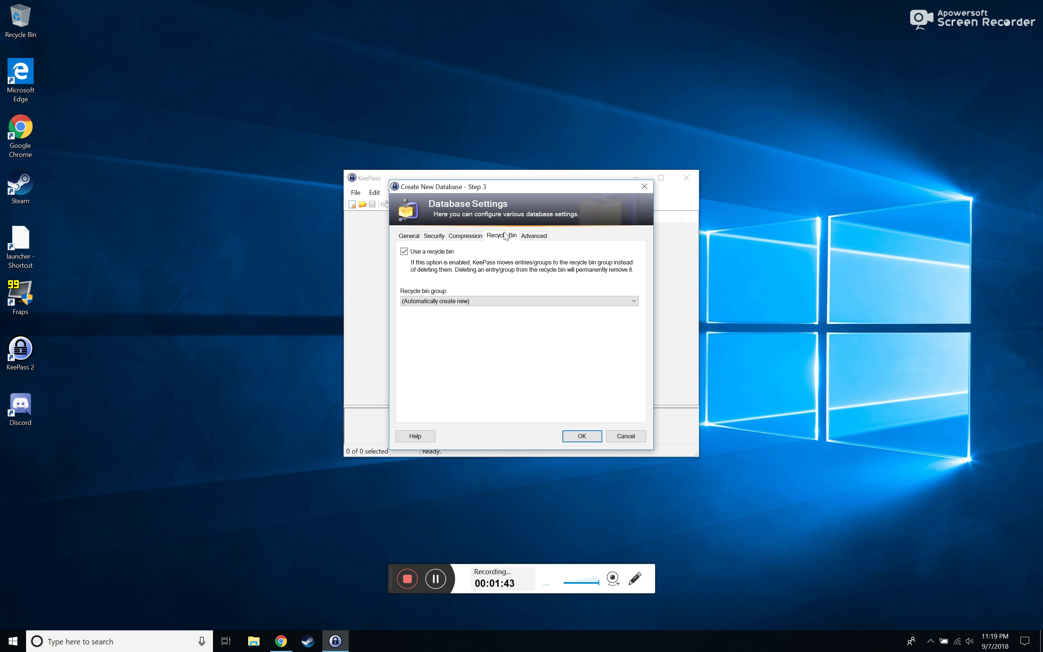
{"action": "left_click", "coordinate": [533, 237]}
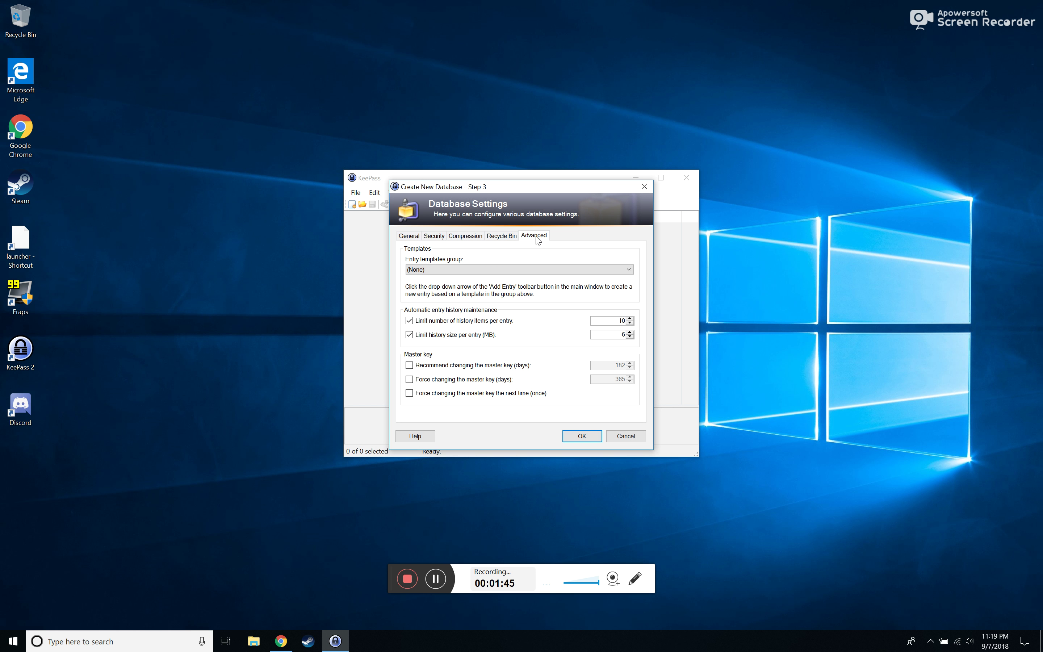
{"action": "left_click", "coordinate": [415, 238]}
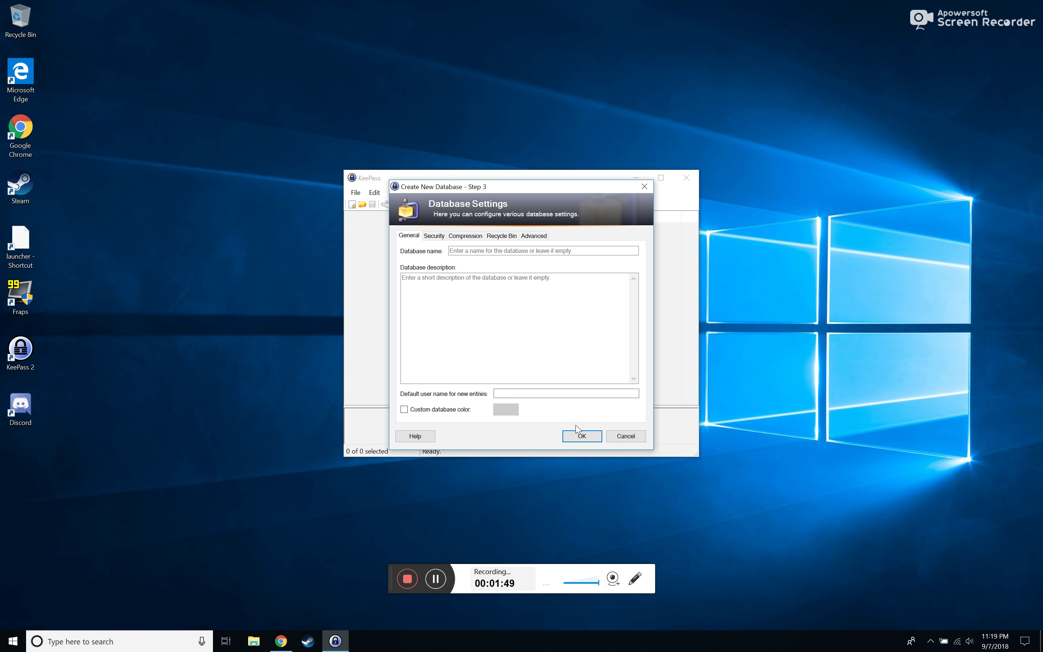
{"action": "left_click", "coordinate": [503, 251]}
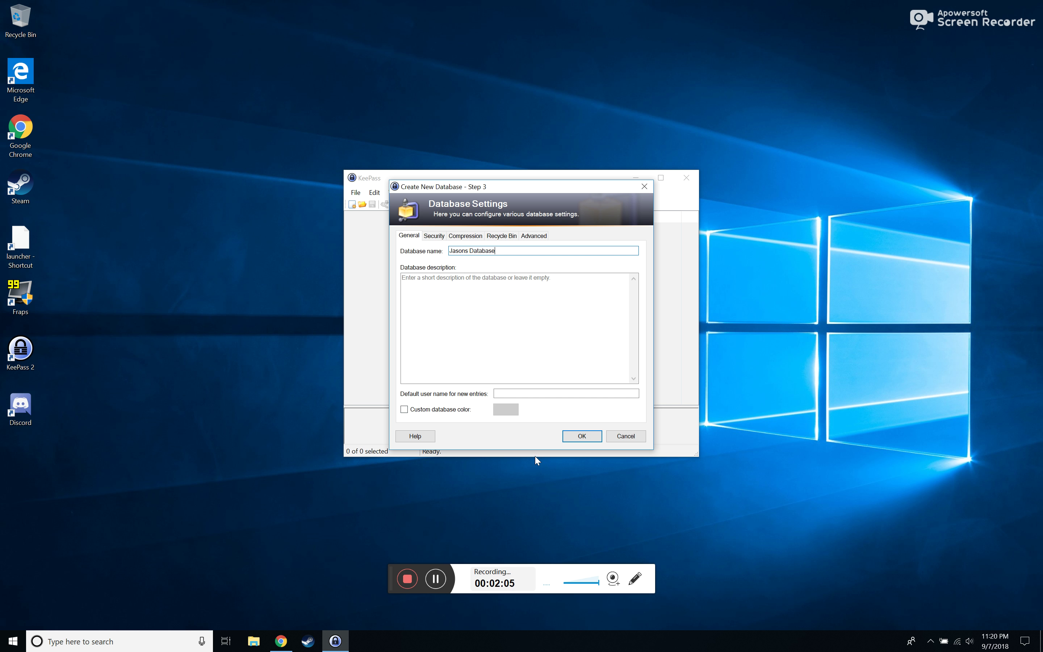
{"action": "left_click", "coordinate": [578, 435]}
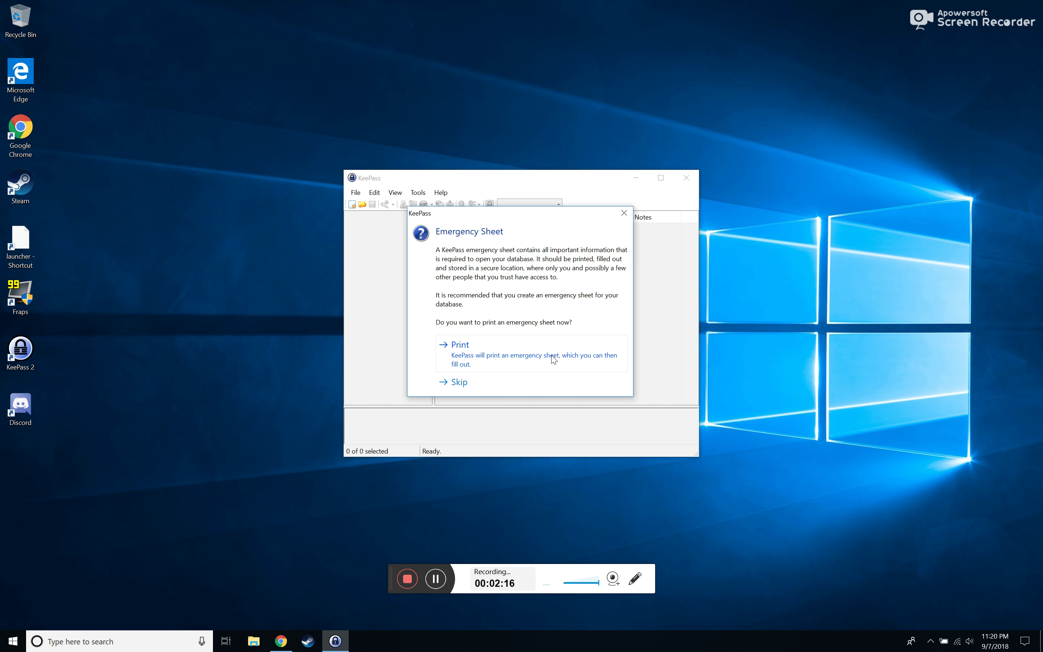
Skip the emergency sheet and browse the sample groups, including Network and Internet
{"action": "left_click", "coordinate": [446, 382]}
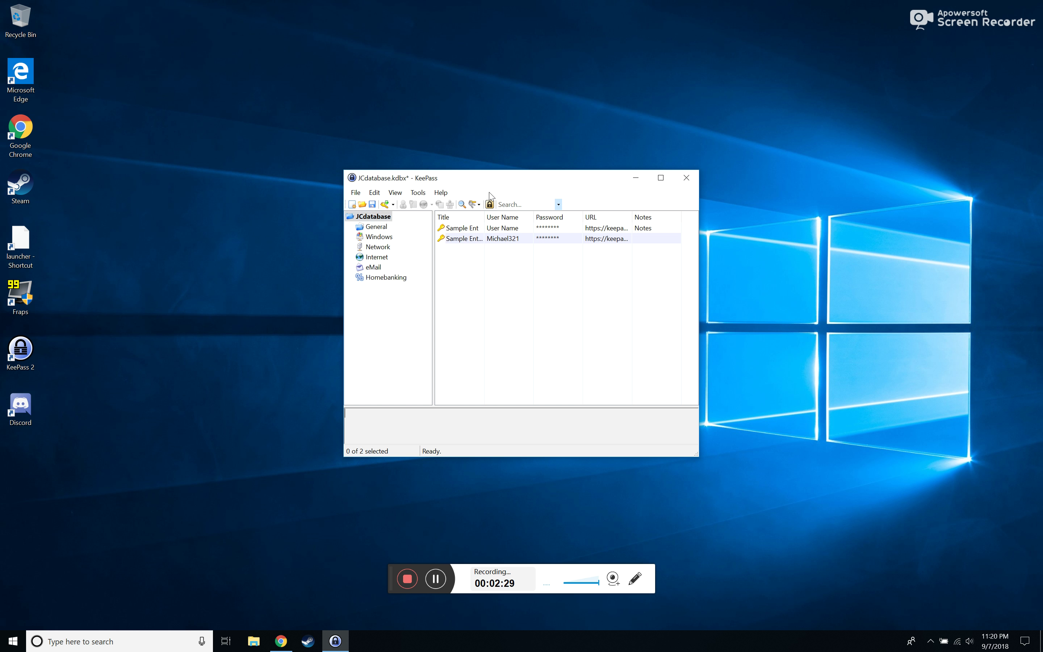
{"action": "left_click", "coordinate": [376, 227]}
{"action": "left_click", "coordinate": [379, 237]}
{"action": "left_click", "coordinate": [376, 247]}
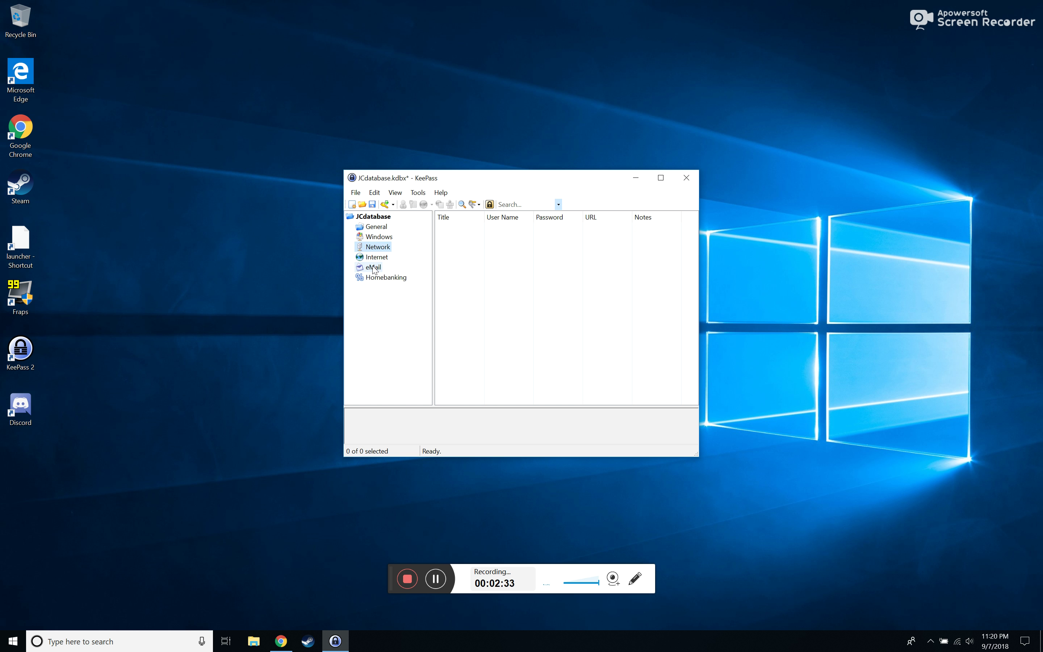
{"action": "left_click", "coordinate": [375, 259]}
{"action": "left_click", "coordinate": [372, 228]}
{"action": "left_click", "coordinate": [371, 218]}
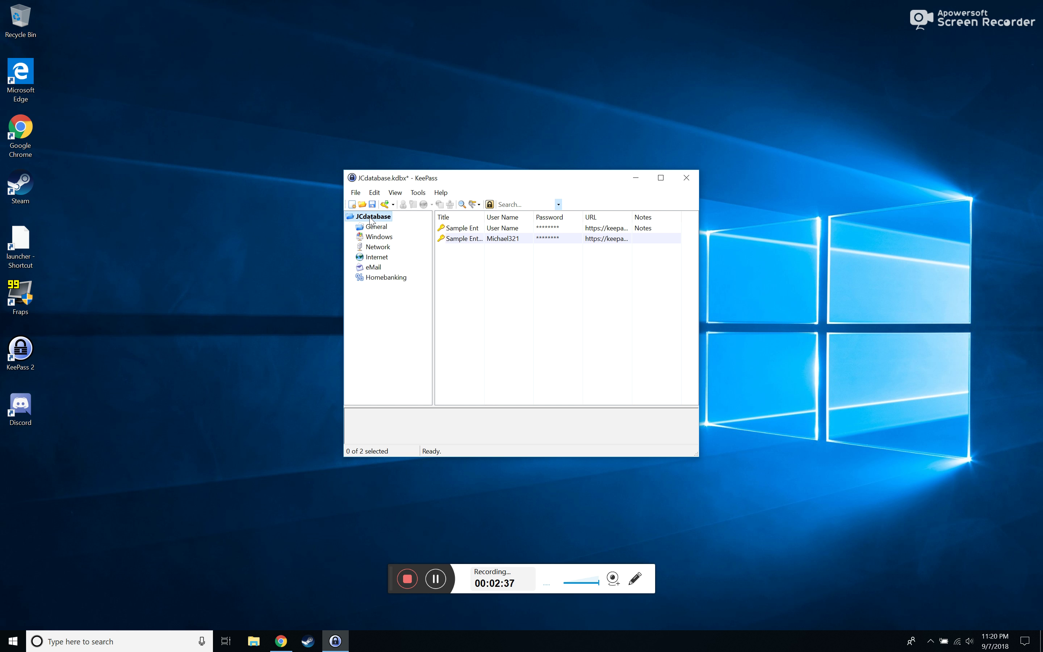
Select Sample Entry, widen the Title and User Name columns, and maximize the window
{"action": "left_click", "coordinate": [476, 228]}
{"action": "left_click_drag", "start_coordinate": [485, 217], "coordinate": [515, 218]}
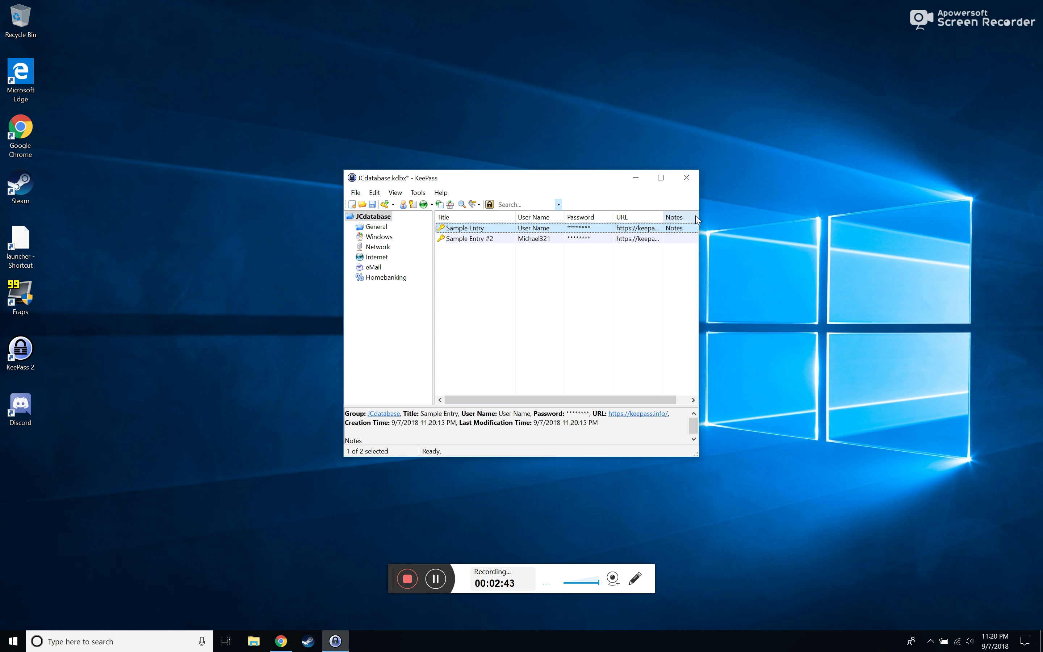
{"action": "left_click_drag", "start_coordinate": [701, 217], "coordinate": [728, 217]}
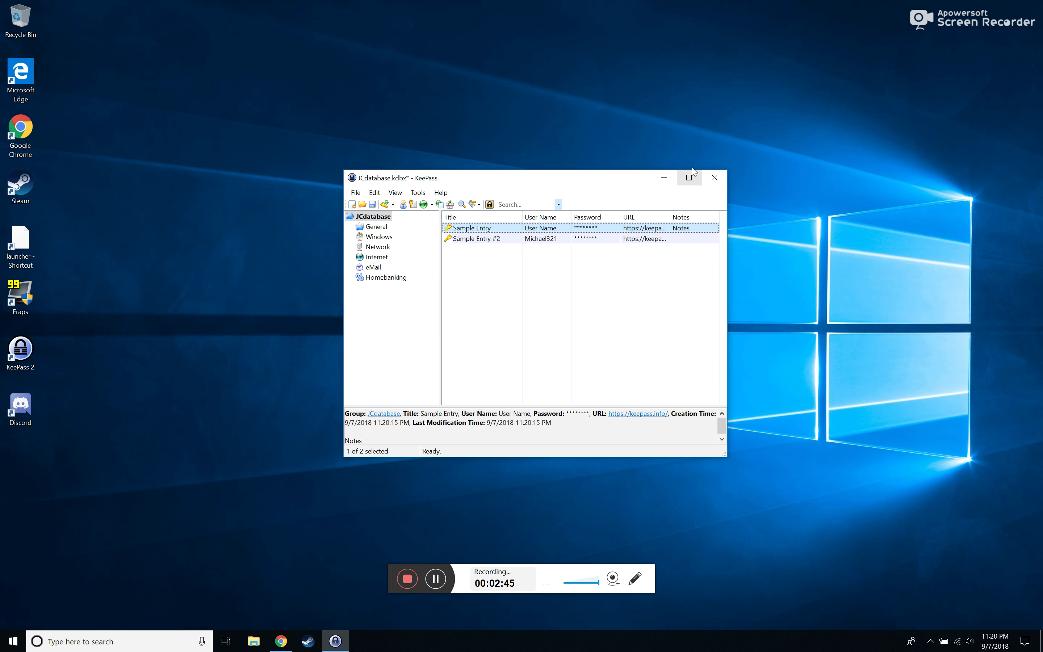
{"action": "left_click", "coordinate": [688, 178]}
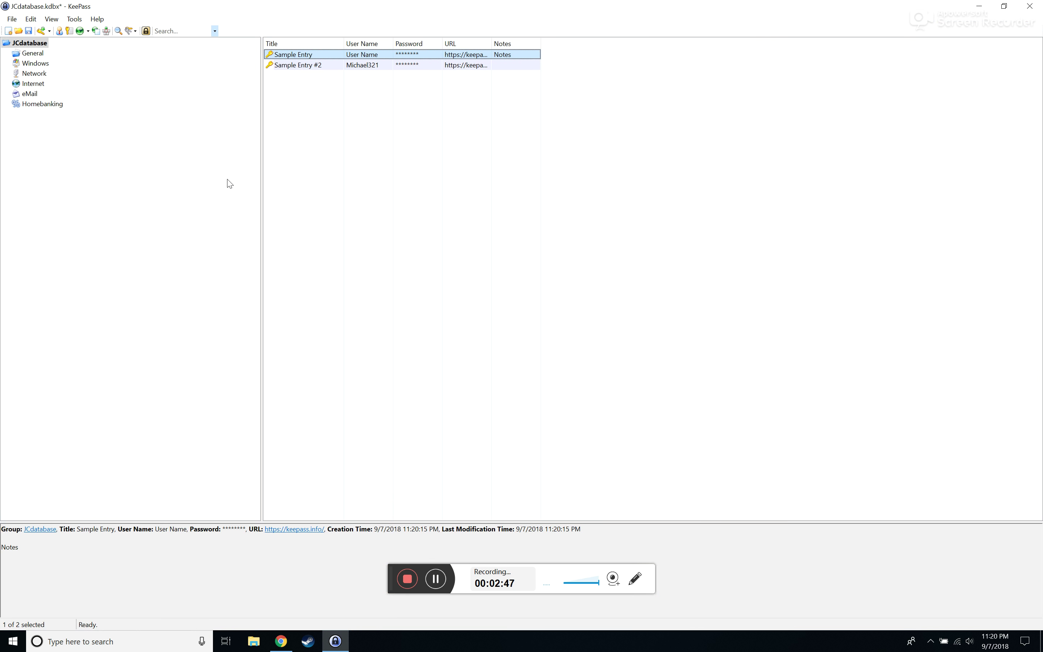
{"action": "left_click_drag", "start_coordinate": [393, 43], "coordinate": [627, 43]}
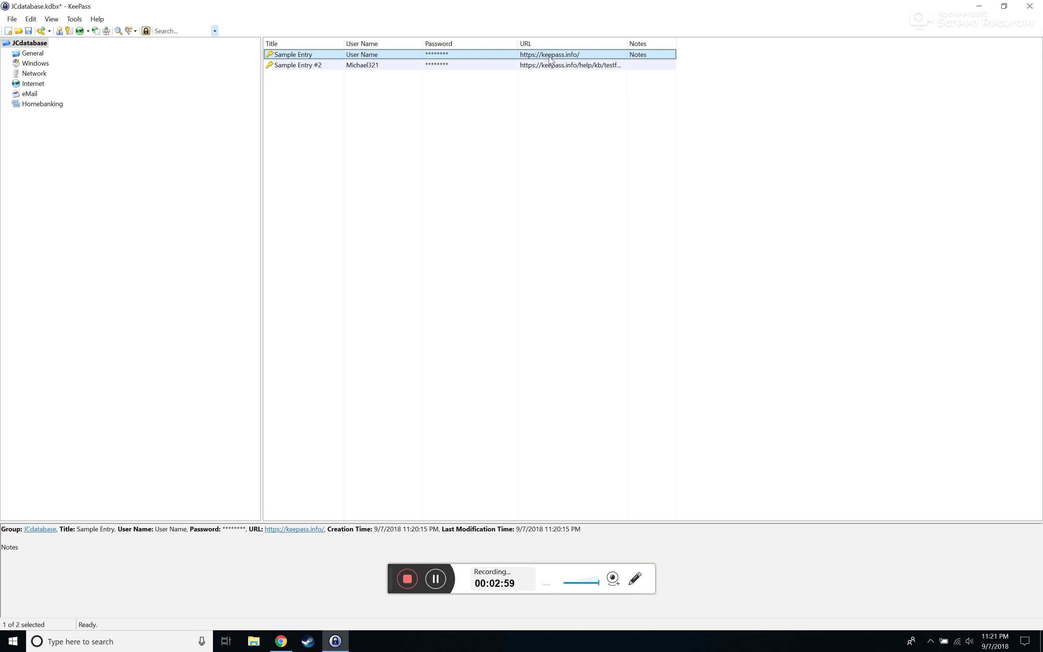
Copy Sample Entry #2's password, then show Sample Entry's URL(s) opening options
{"action": "right_click", "coordinate": [361, 59]}
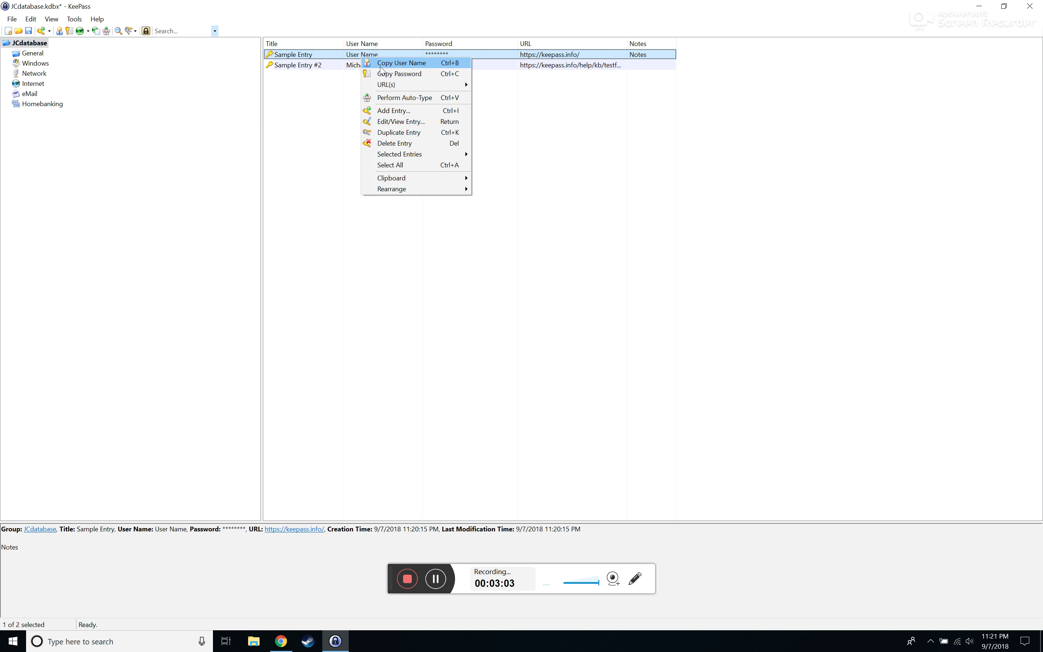
{"action": "left_click", "coordinate": [305, 102]}
{"action": "right_click", "coordinate": [333, 64]}
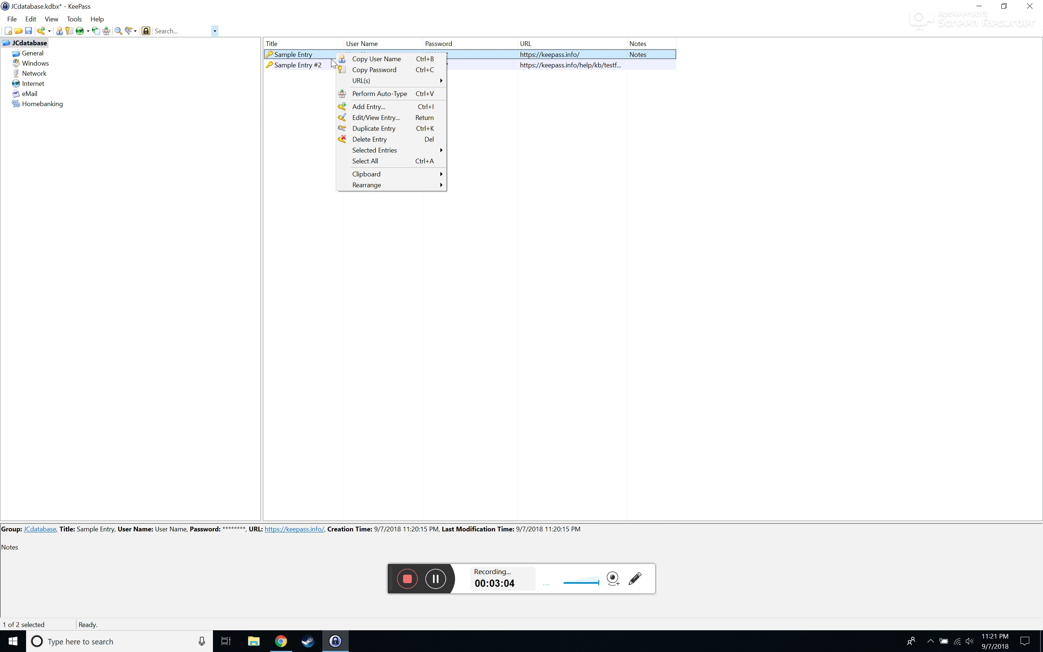
{"action": "left_click", "coordinate": [310, 89]}
{"action": "right_click", "coordinate": [355, 65]}
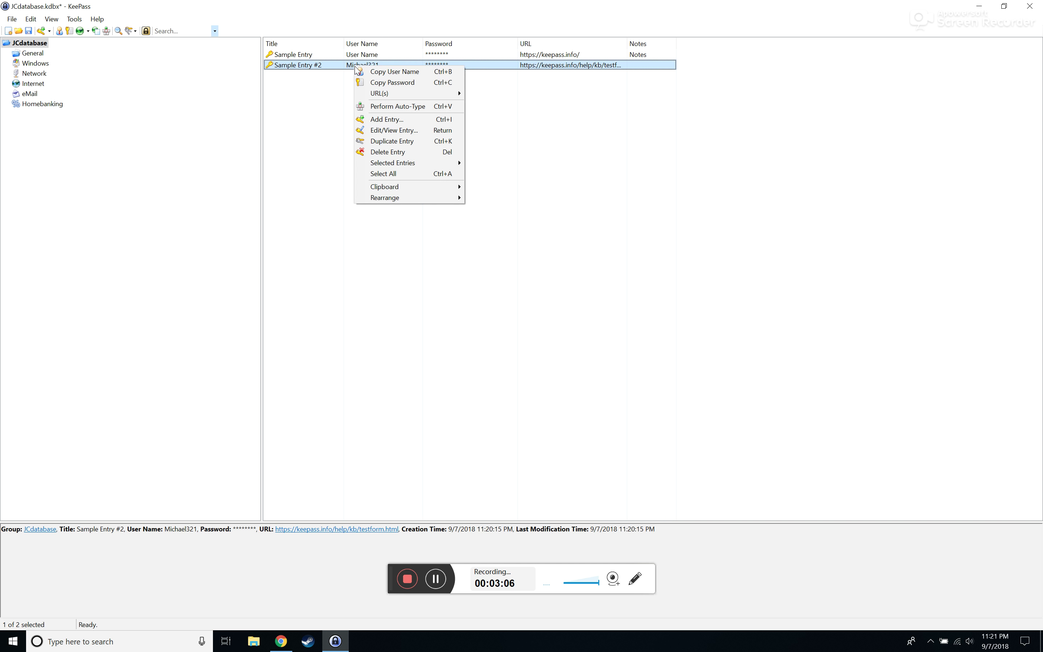
{"action": "left_click", "coordinate": [391, 82]}
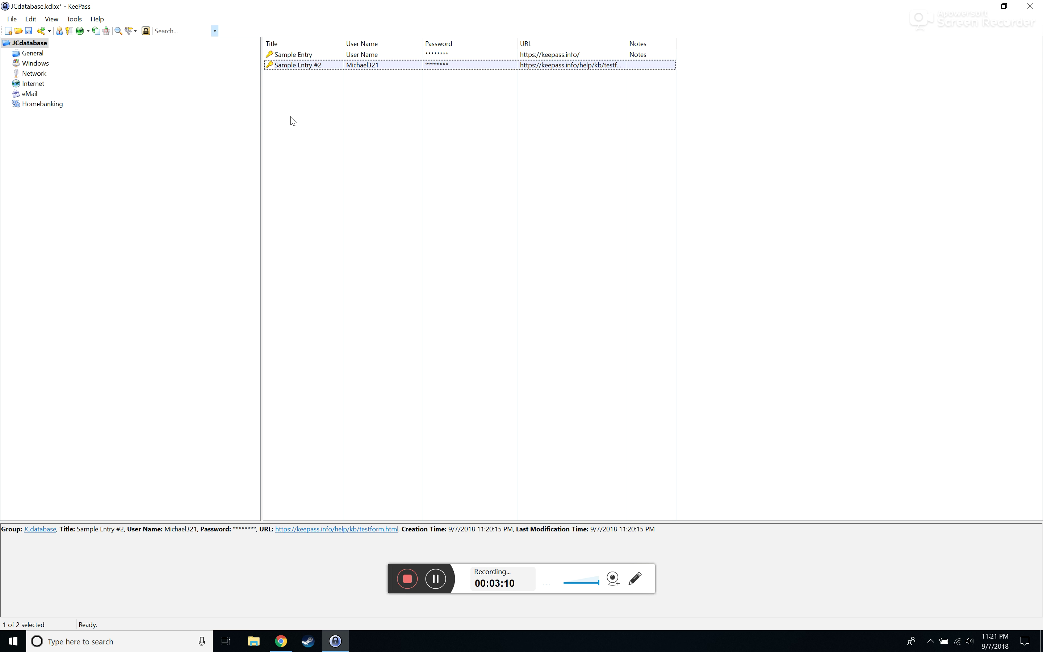
{"action": "left_click", "coordinate": [332, 56]}
{"action": "right_click", "coordinate": [331, 57]}
Open Sample Entry's keepass.info link in Chrome, then close Chrome
{"action": "mouse_move", "coordinate": [420, 85]}
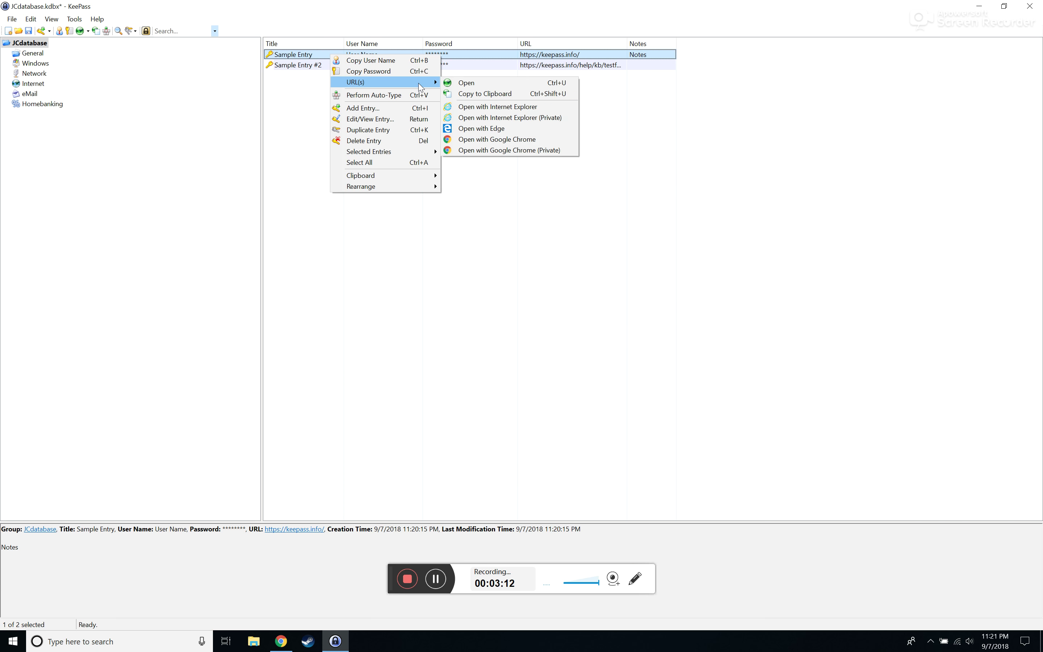
{"action": "left_click", "coordinate": [461, 83]}
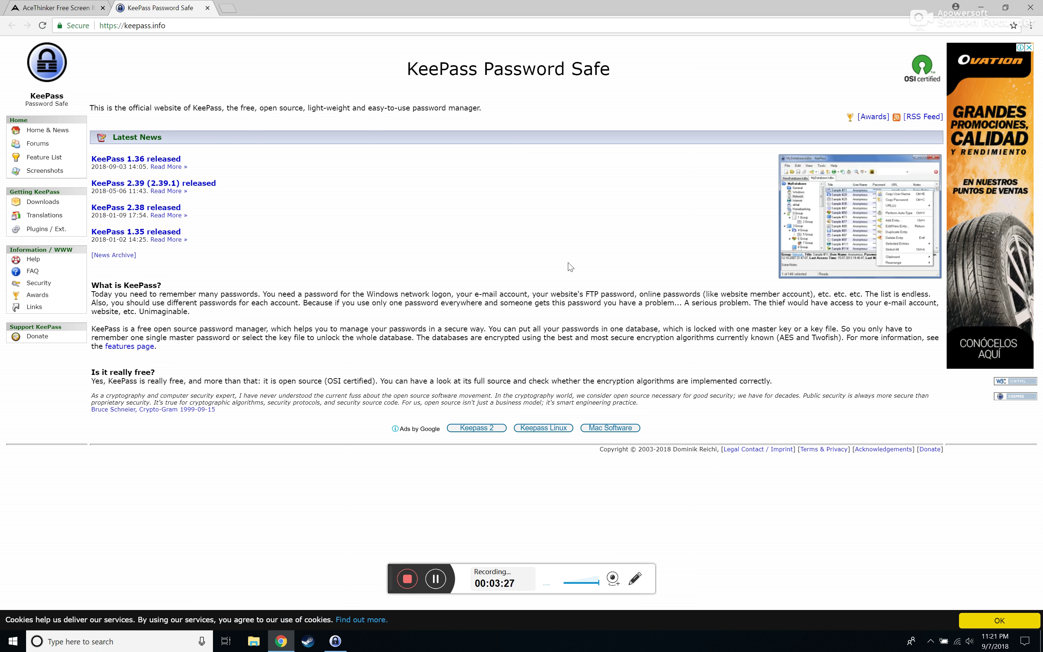
{"action": "left_click", "coordinate": [1031, 7]}
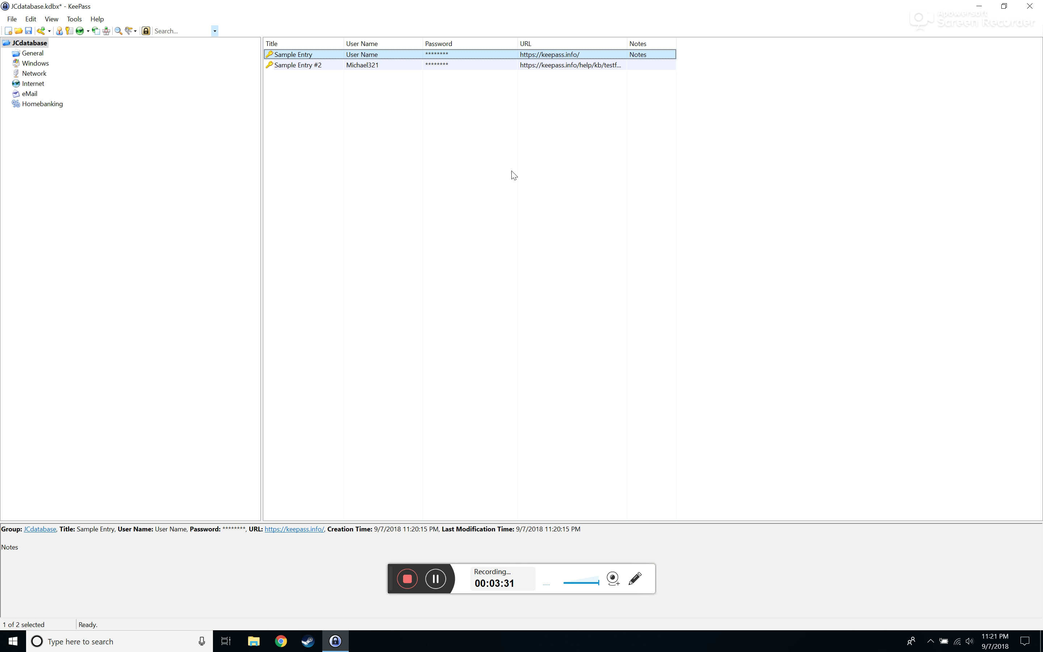
Rename Sample Entry's title to 'Banking stuff'
{"action": "left_click", "coordinate": [512, 172]}
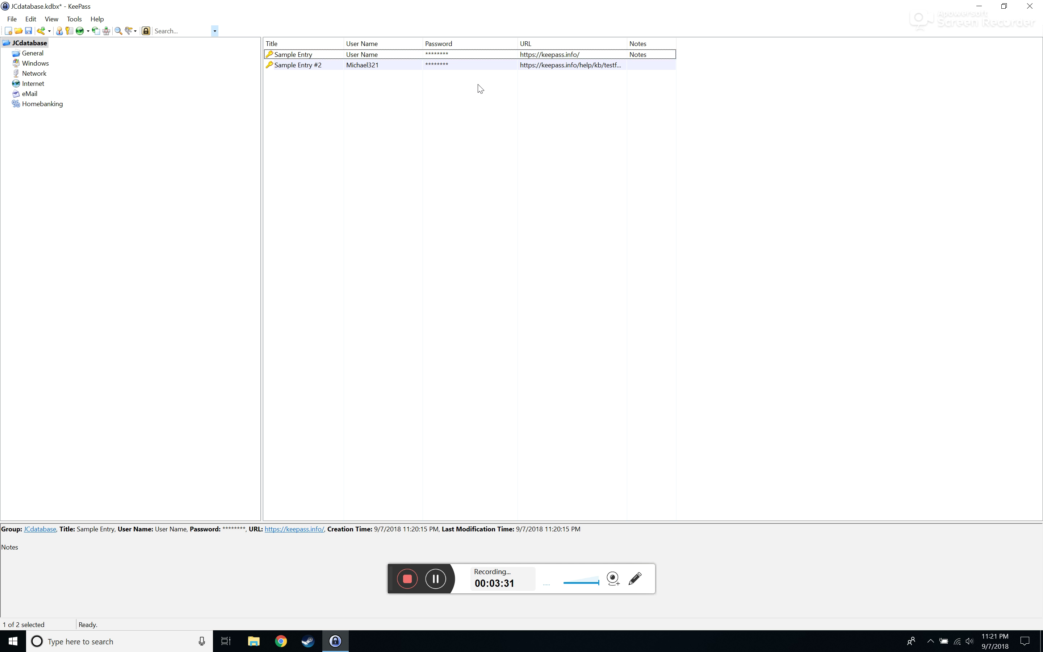
{"action": "right_click", "coordinate": [397, 58]}
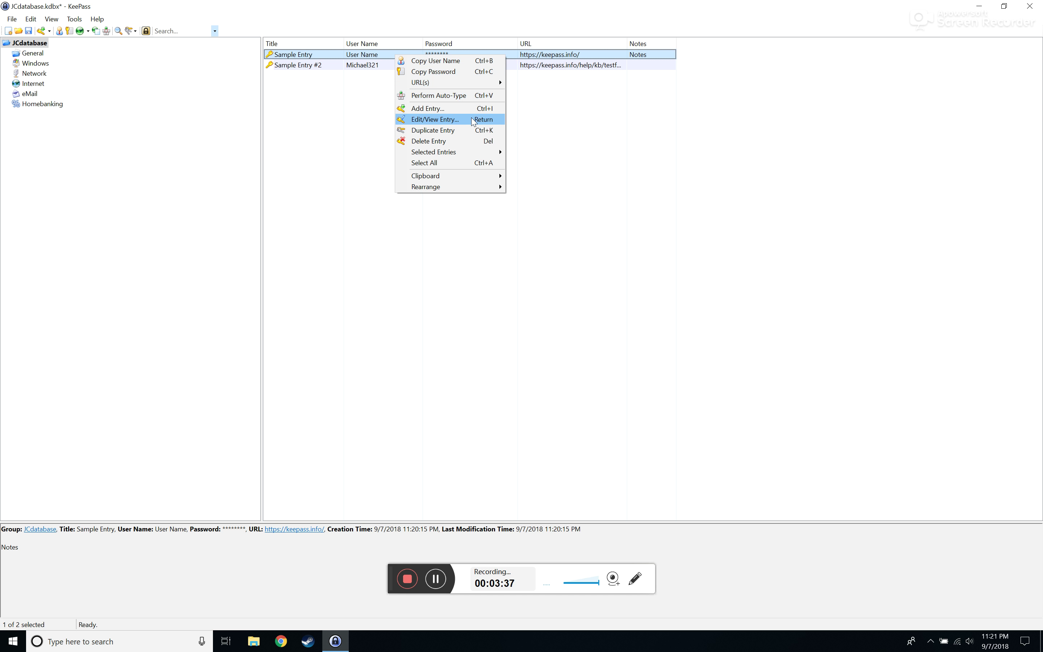
{"action": "left_click", "coordinate": [435, 119]}
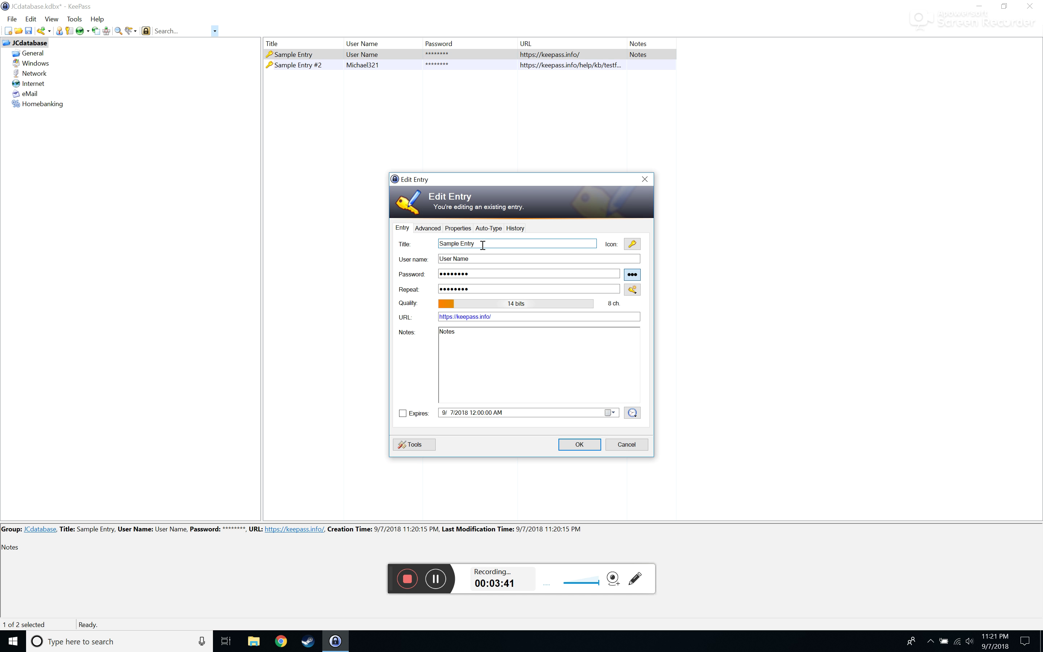
{"action": "key", "text": "BackSpace"}
{"action": "key", "text": "BackSpace"}
{"action": "key", "text": "BackSpace"}
{"action": "key", "text": "BackSpace"}
{"action": "key", "text": "BackSpace"}
{"action": "key", "text": "BackSpace"}
{"action": "key", "text": "BackSpace"}
{"action": "key", "text": "BackSpace"}
{"action": "key", "text": "BackSpace"}
{"action": "key", "text": "BackSpace"}
{"action": "key", "text": "BackSpace"}
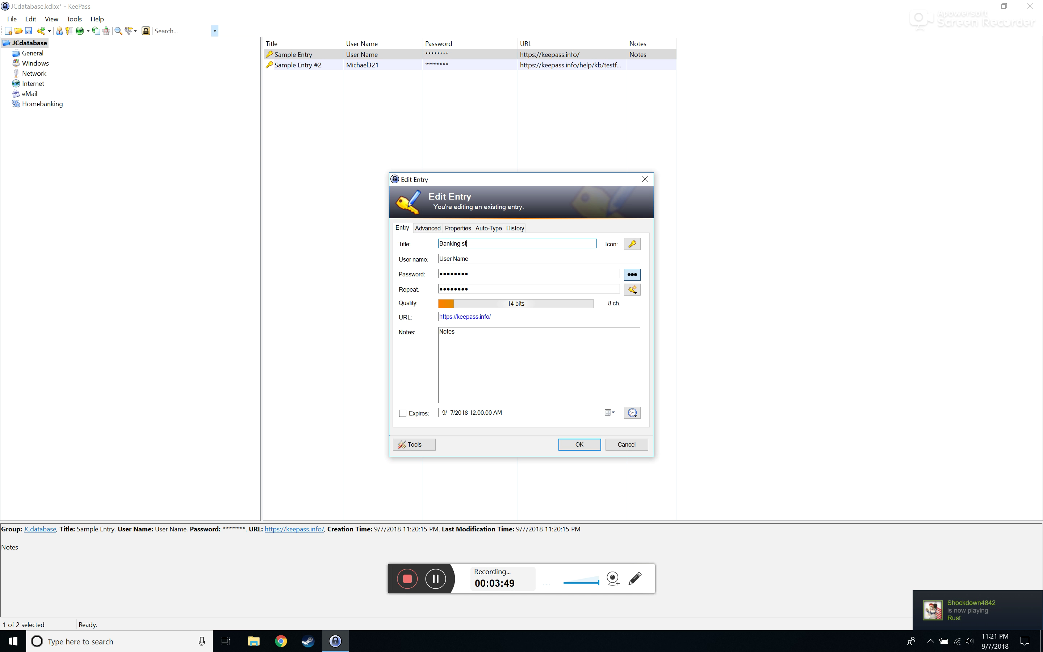
{"action": "type", "text": "Banking stuff"}
{"action": "left_click_drag", "start_coordinate": [476, 243], "coordinate": [410, 237]}
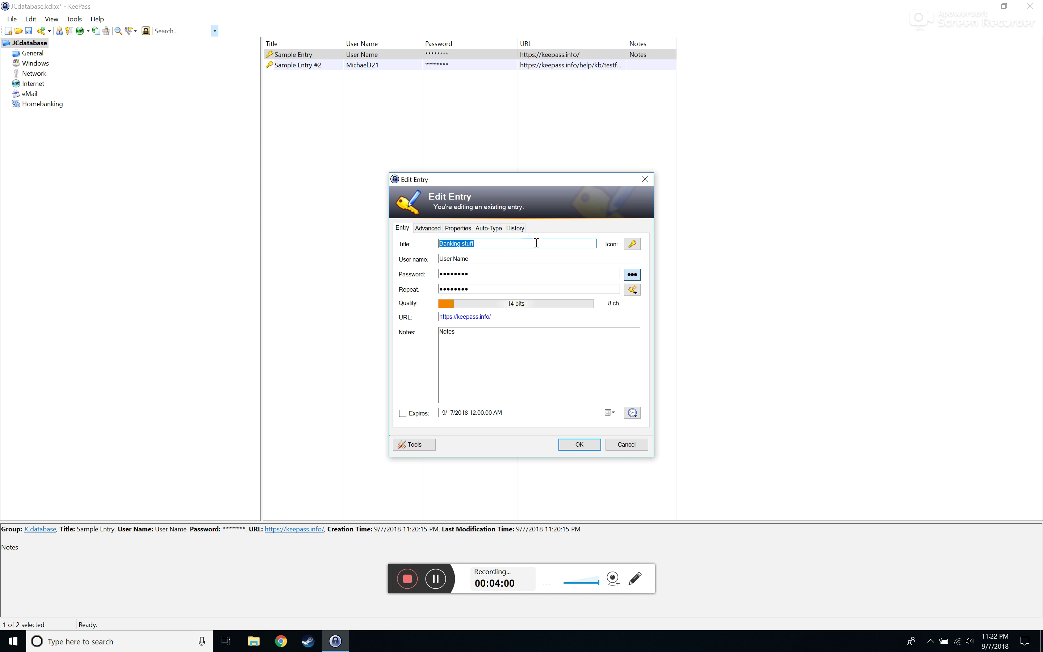
{"action": "left_click", "coordinate": [494, 258]}
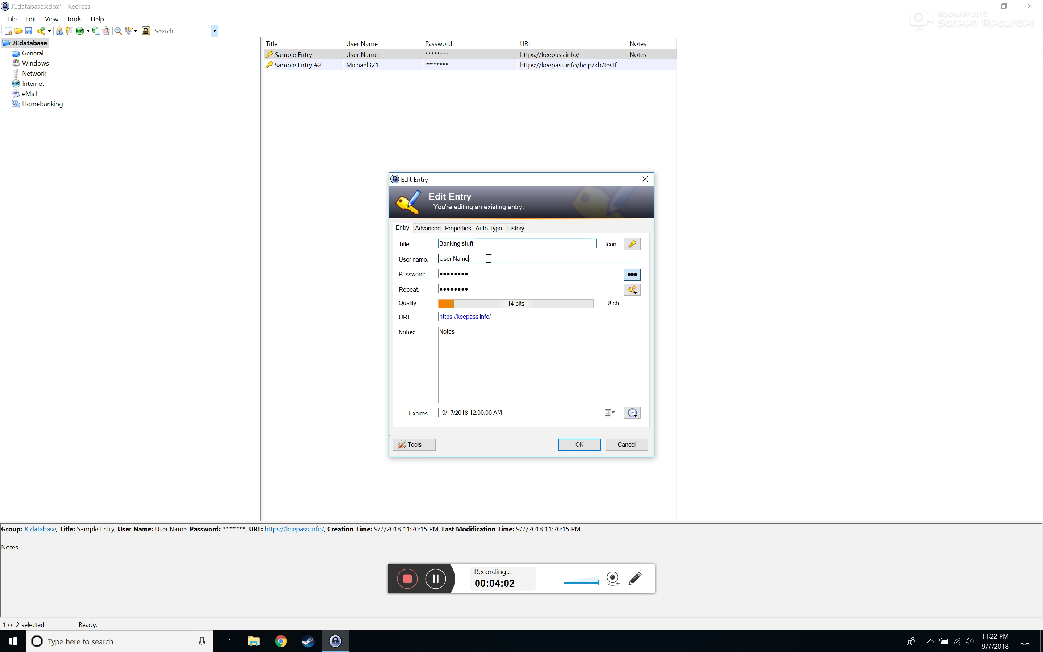
Show the password in plain text, change the URL to google.com, and save
{"action": "left_click", "coordinate": [632, 274]}
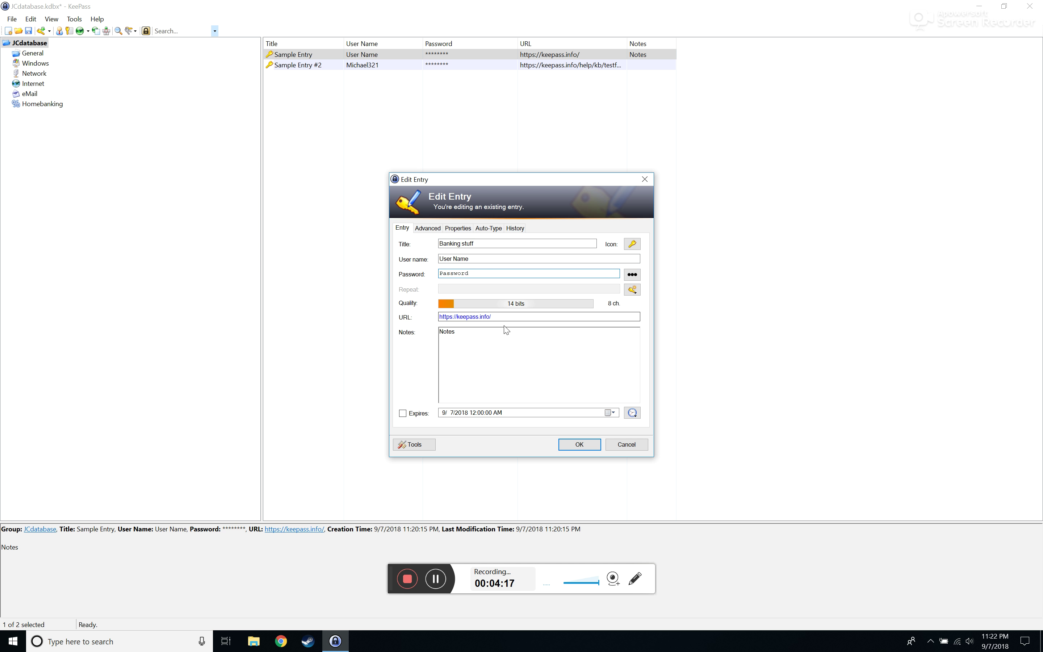
{"action": "left_click_drag", "start_coordinate": [492, 317], "coordinate": [442, 313]}
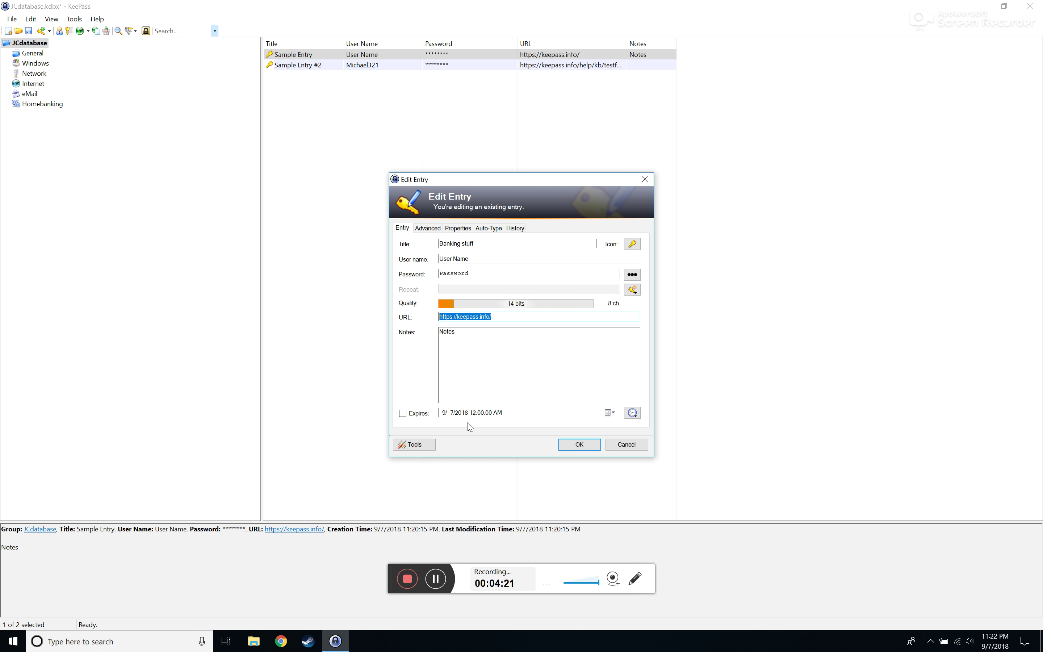
{"action": "type", "text": "google.com"}
{"action": "key", "text": "Return"}
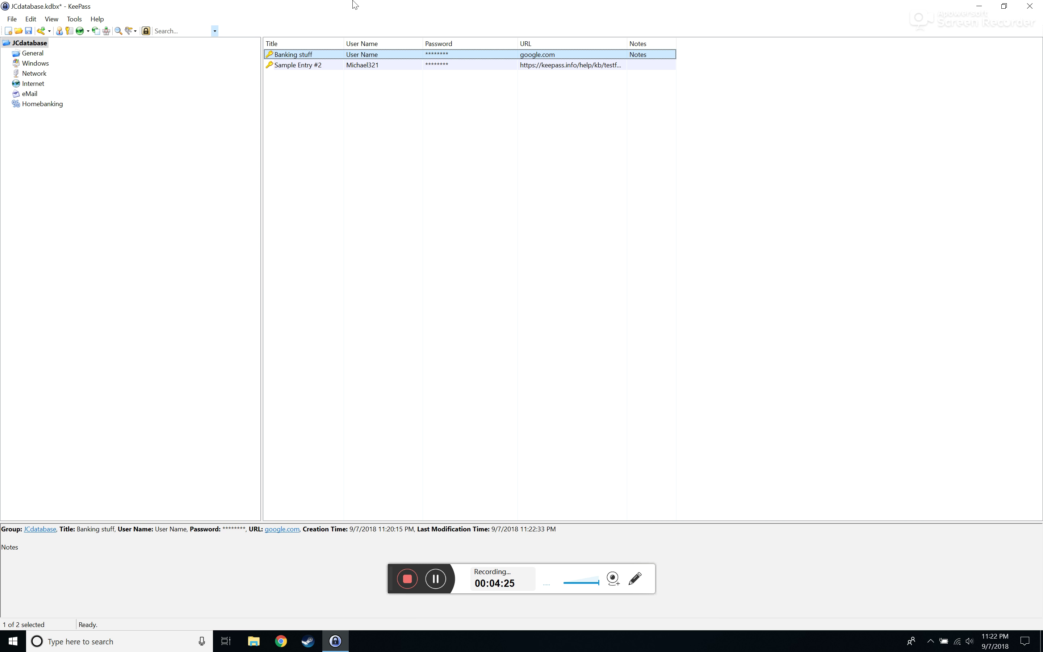
Try opening Banking stuff's google.com URL and dismiss the cannot-find-file error
{"action": "right_click", "coordinate": [438, 55]}
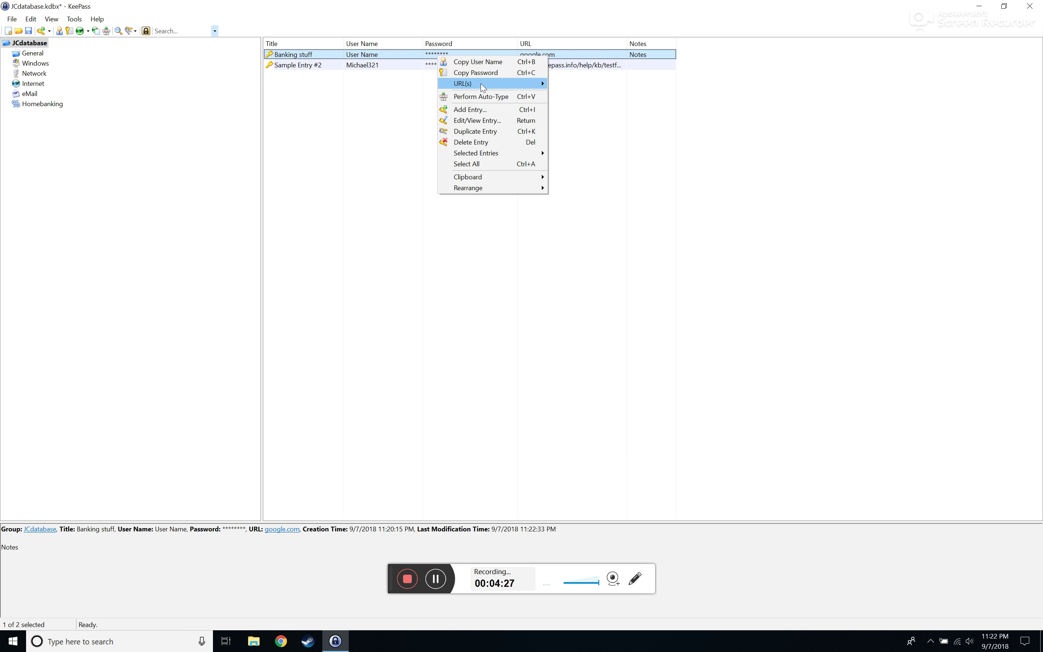
{"action": "mouse_move", "coordinate": [500, 84]}
{"action": "left_click", "coordinate": [554, 84]}
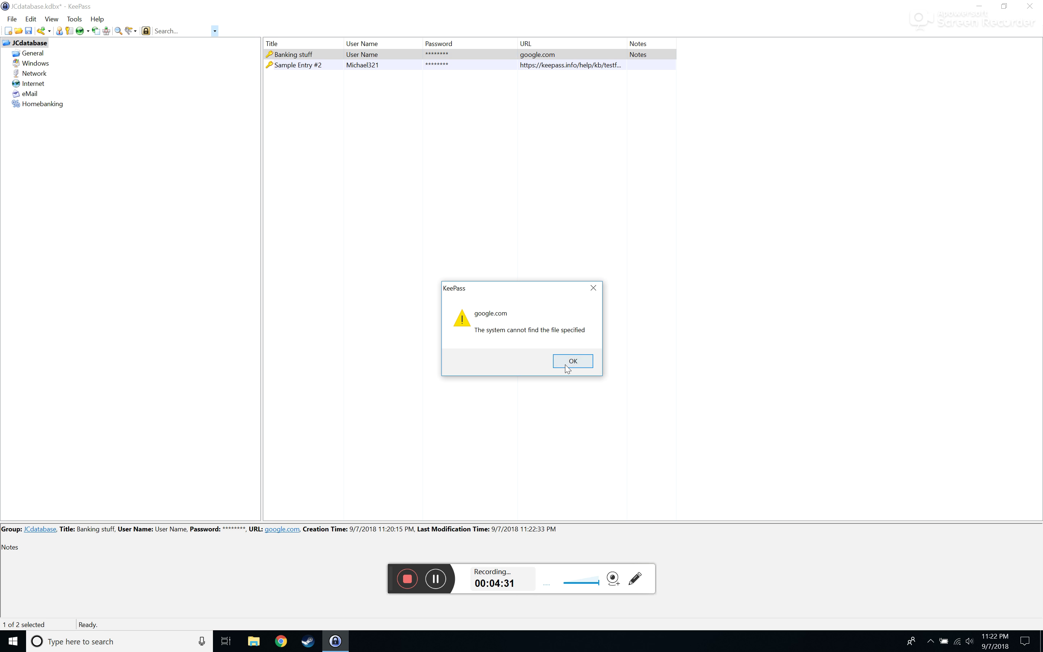
{"action": "left_click", "coordinate": [559, 356]}
{"action": "right_click", "coordinate": [458, 58]}
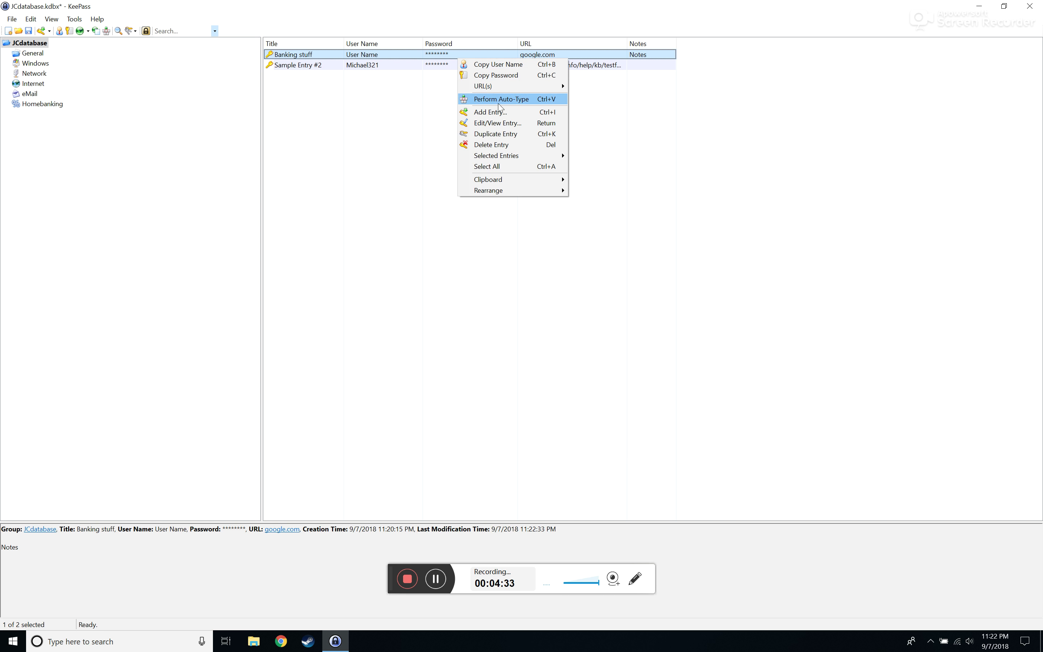
Edit Banking stuff and insert 'https:/' before google.com in its URL
{"action": "left_click", "coordinate": [498, 123]}
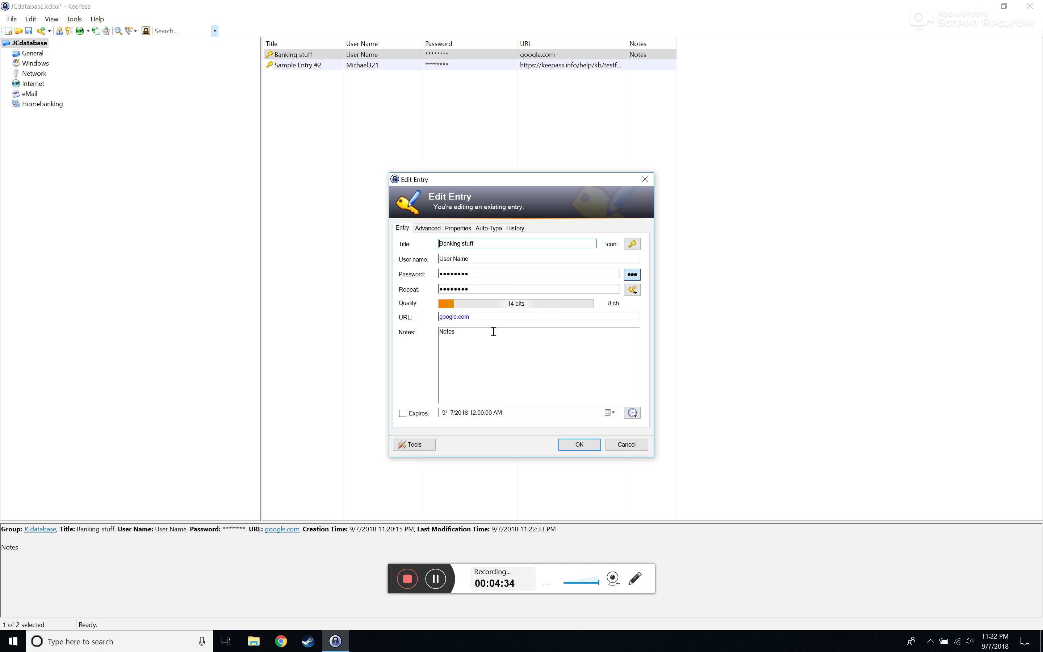
{"action": "left_click", "coordinate": [440, 317]}
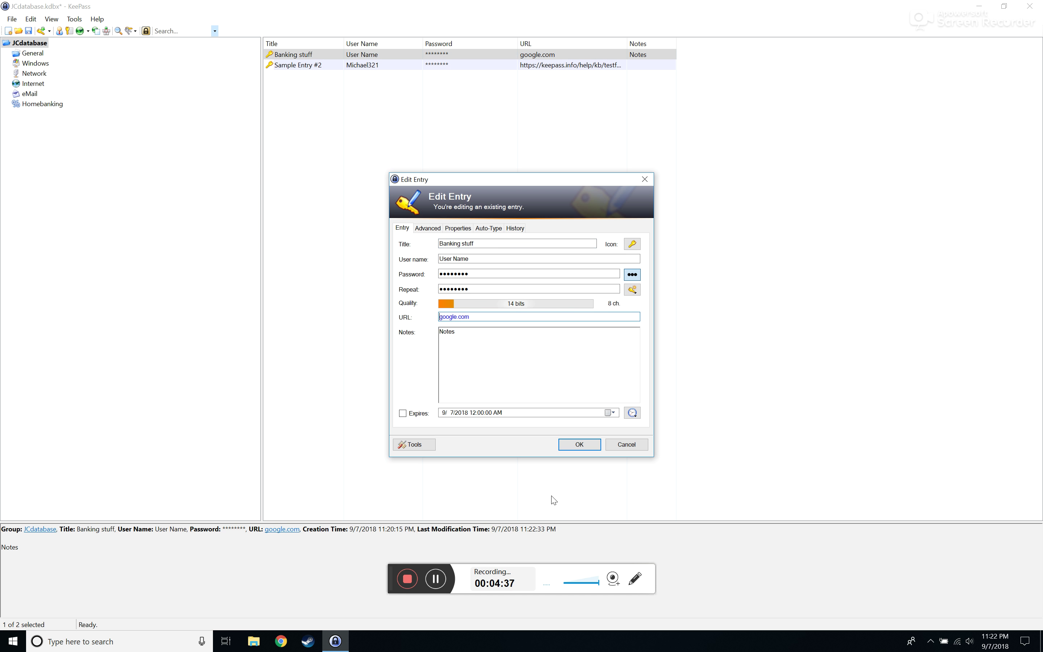
{"action": "type", "text": "https:/"}
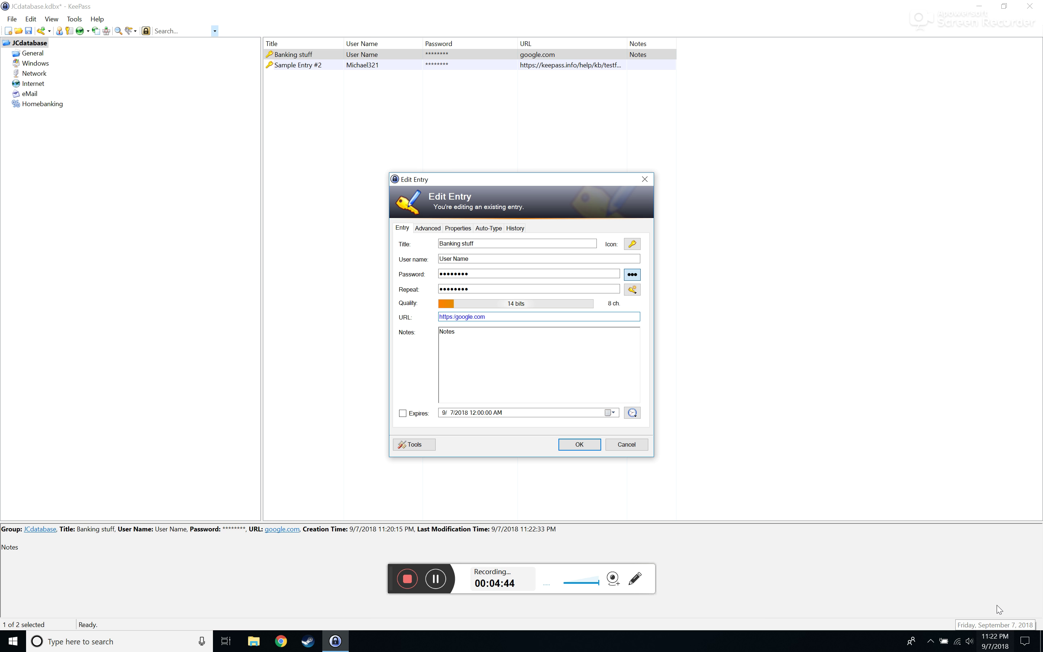
Load google.com in Chrome's address bar to check the full address
{"action": "left_click", "coordinate": [280, 641]}
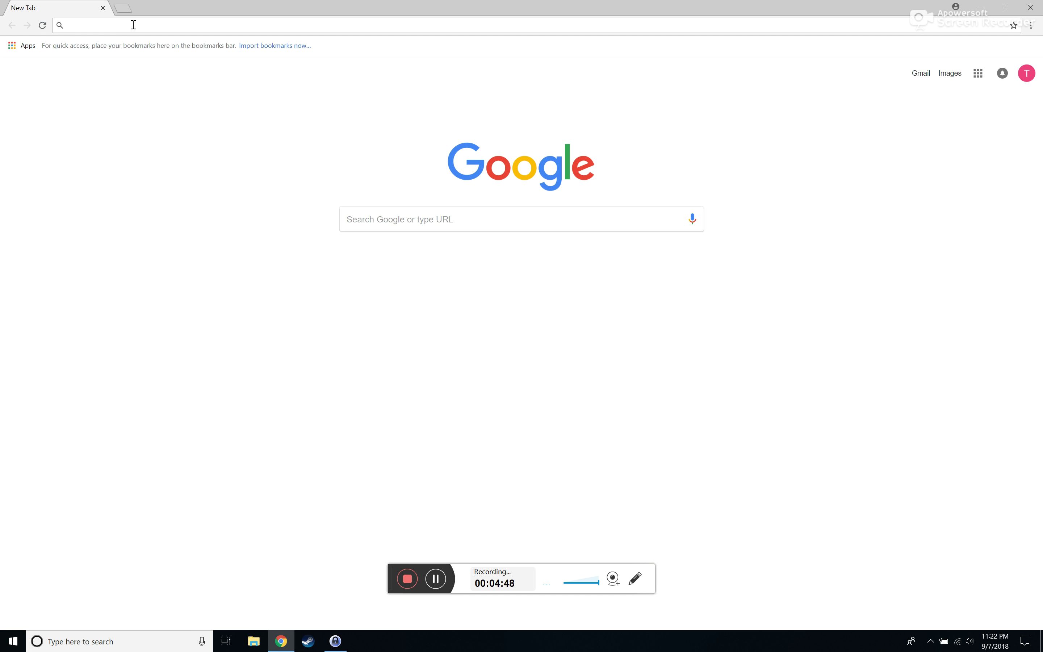
{"action": "type", "text": "goog"}
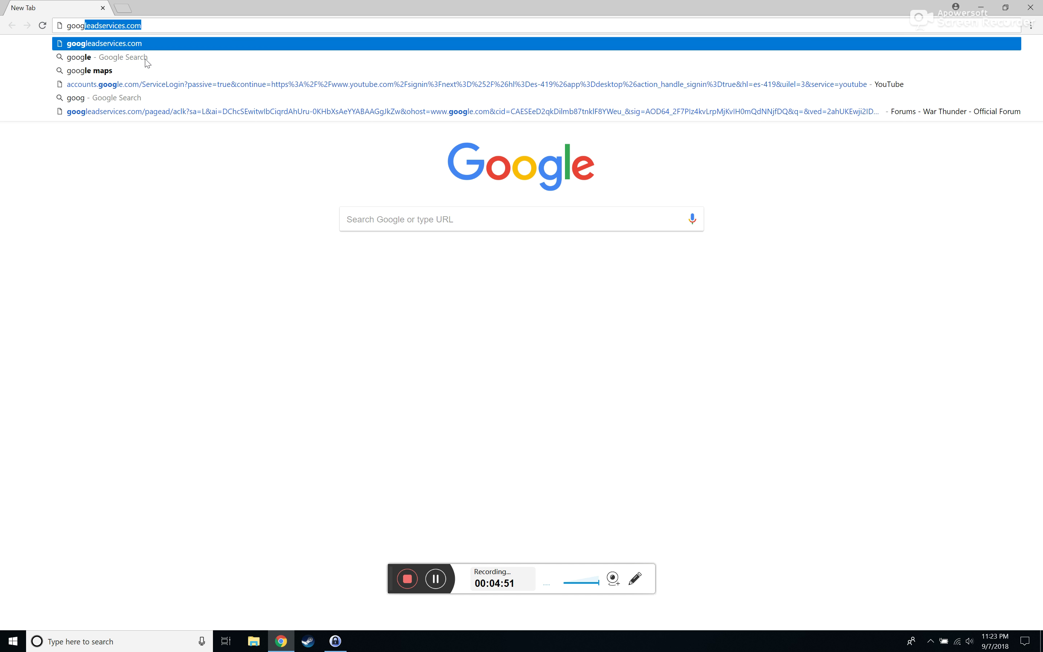
{"action": "key", "text": "BackSpace"}
{"action": "type", "text": "le.com"}
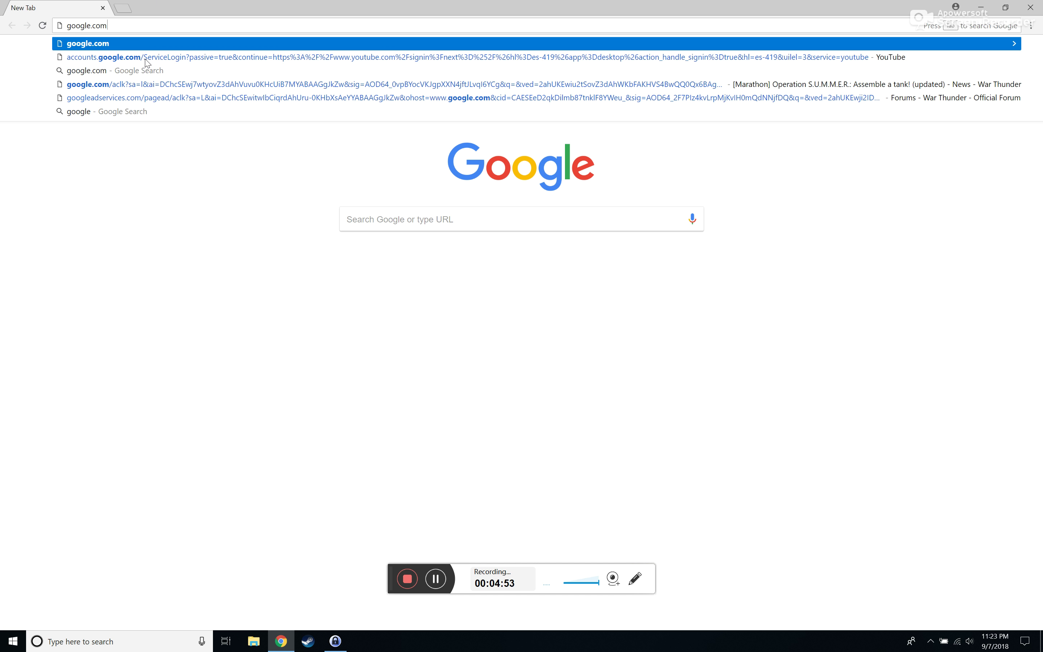
{"action": "key", "text": "Return"}
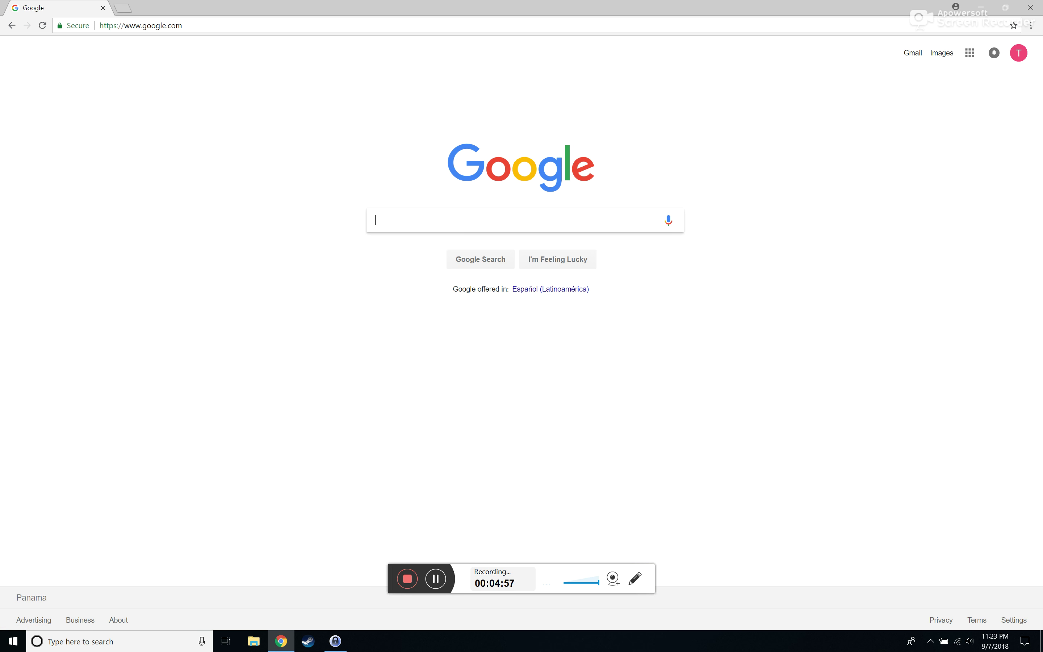
{"action": "left_click", "coordinate": [336, 641]}
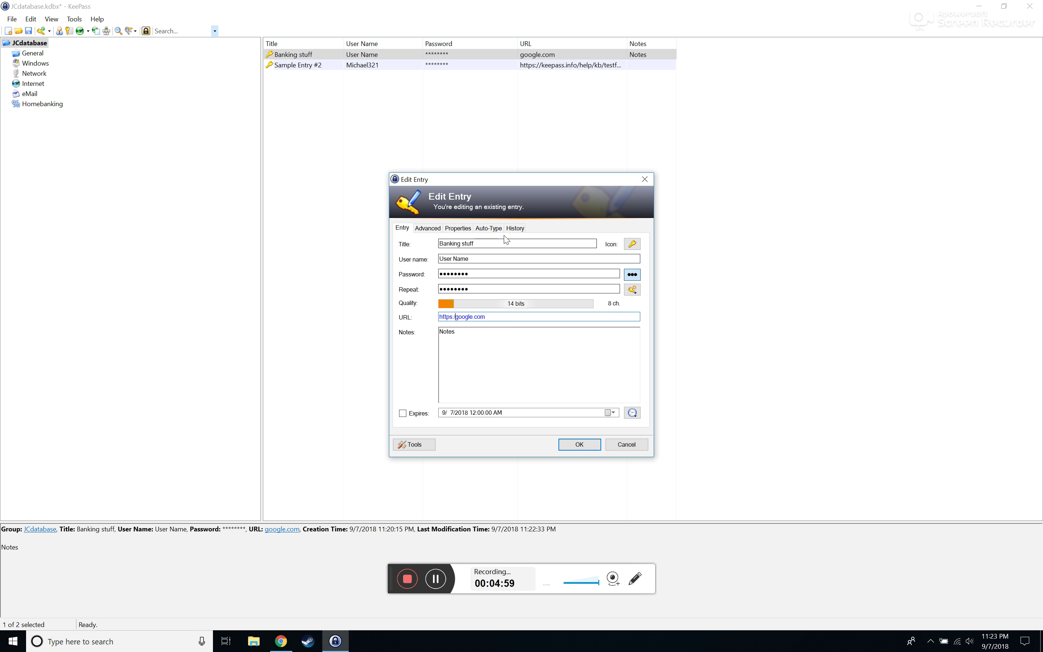
{"action": "type", "text": "/www."}
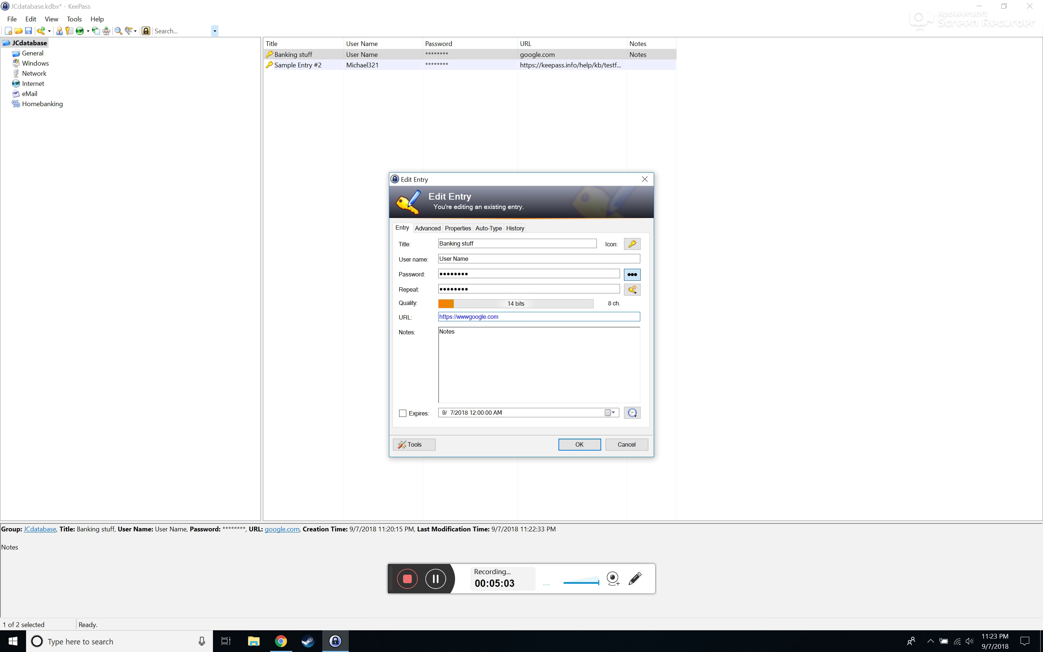
{"action": "left_click", "coordinate": [577, 445]}
{"action": "right_click", "coordinate": [479, 52]}
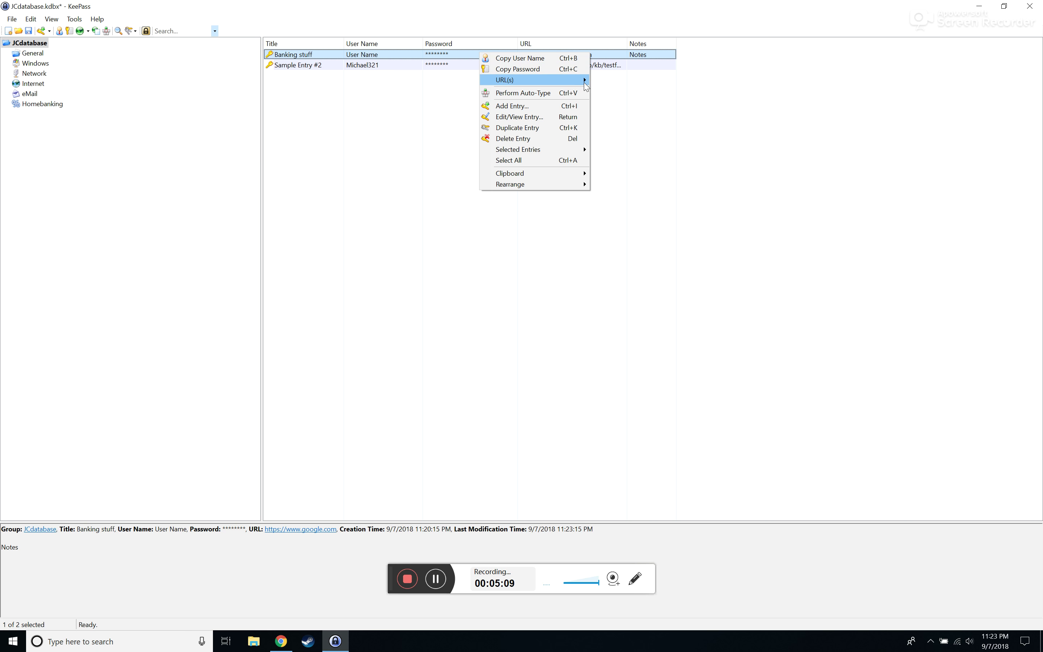
{"action": "left_click", "coordinate": [600, 81]}
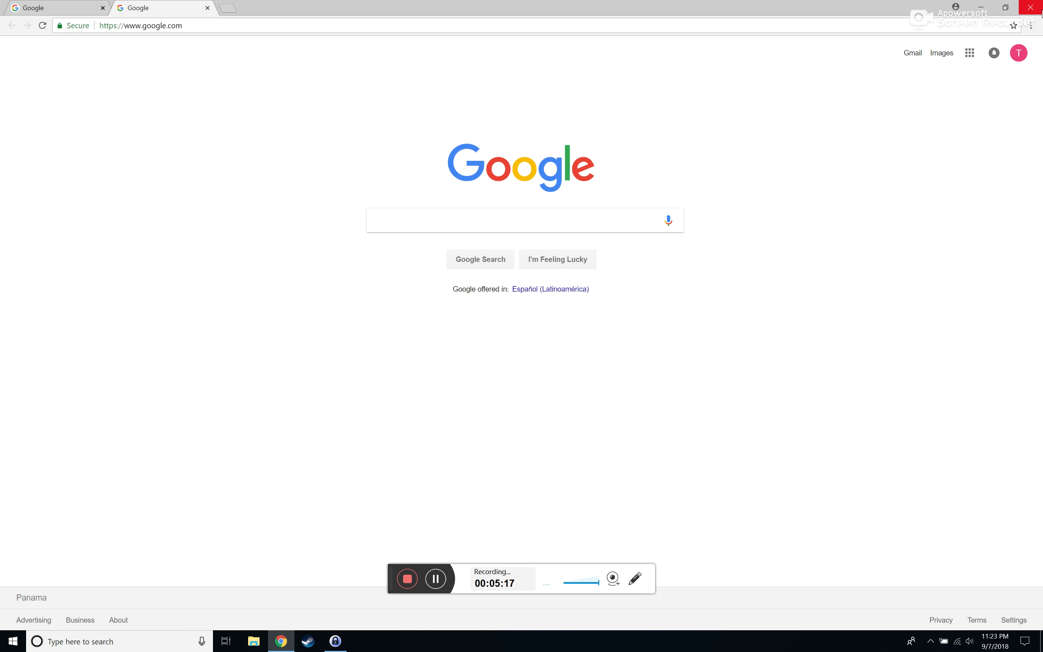
{"action": "left_click", "coordinate": [1041, 11]}
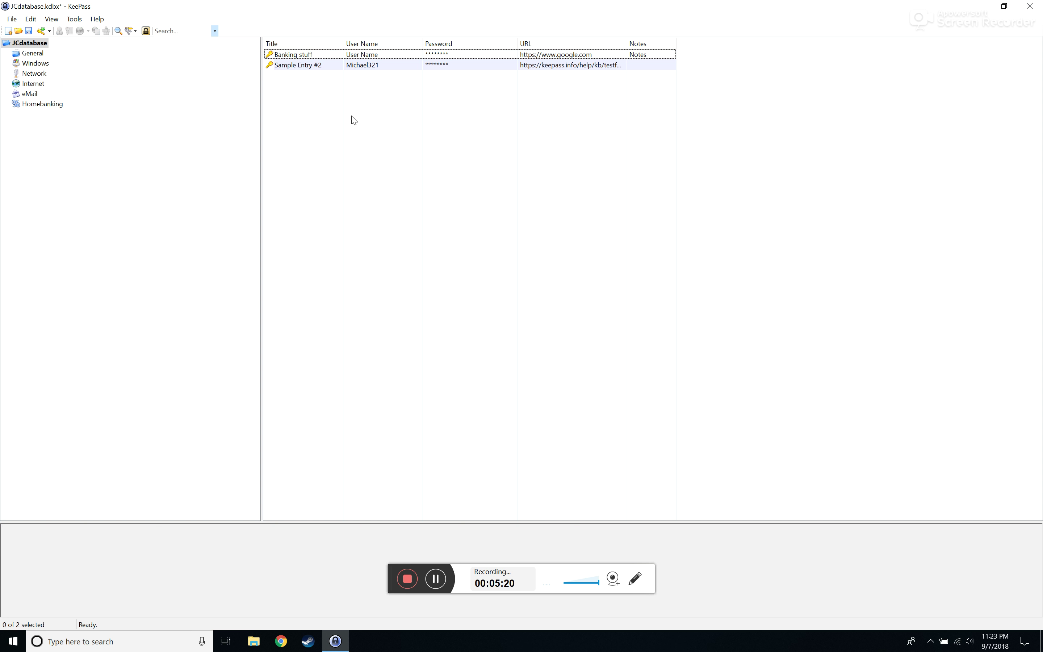
Delete the Banking stuff entry, confirm the move to the recycle bin, and view the Recycle Bin group
{"action": "left_click", "coordinate": [363, 58]}
{"action": "right_click", "coordinate": [364, 58]}
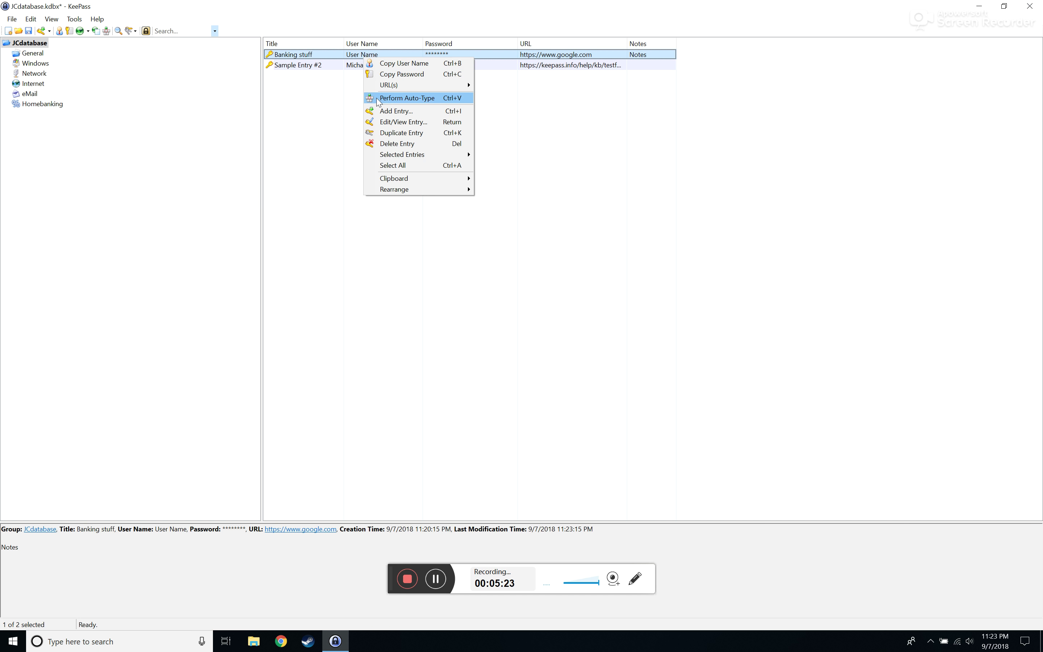
{"action": "left_click", "coordinate": [420, 145]}
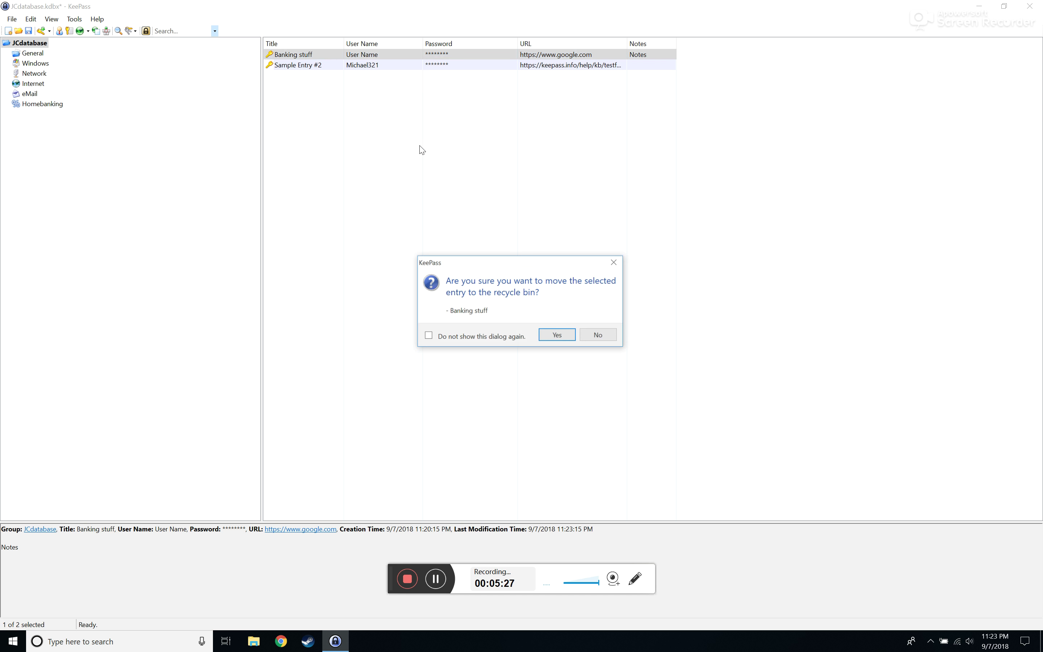
{"action": "left_click", "coordinate": [567, 339]}
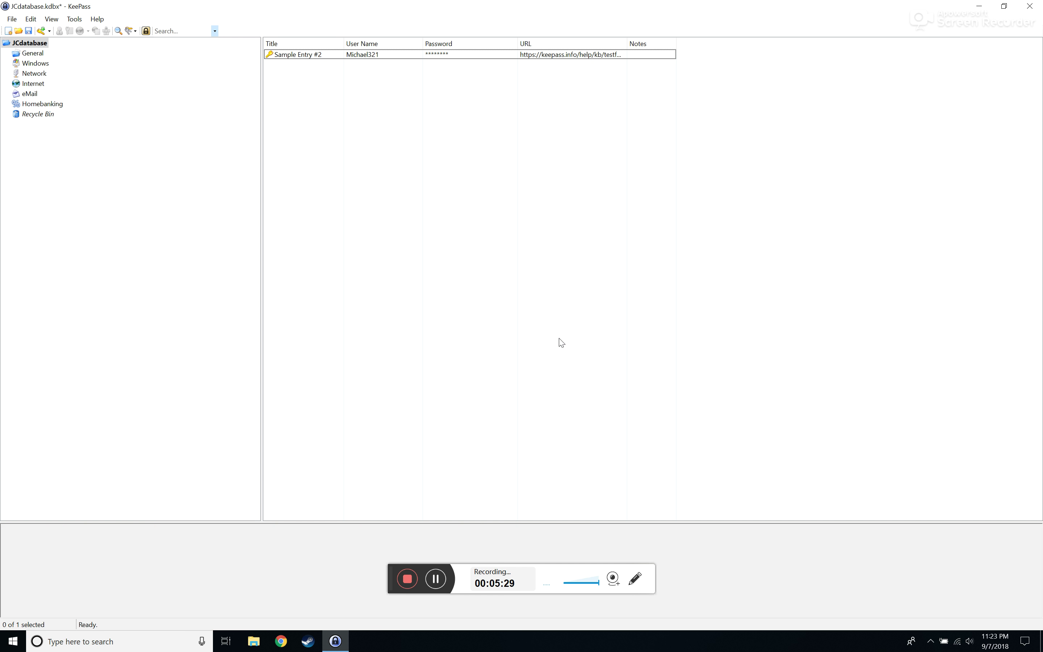
{"action": "left_click", "coordinate": [25, 117]}
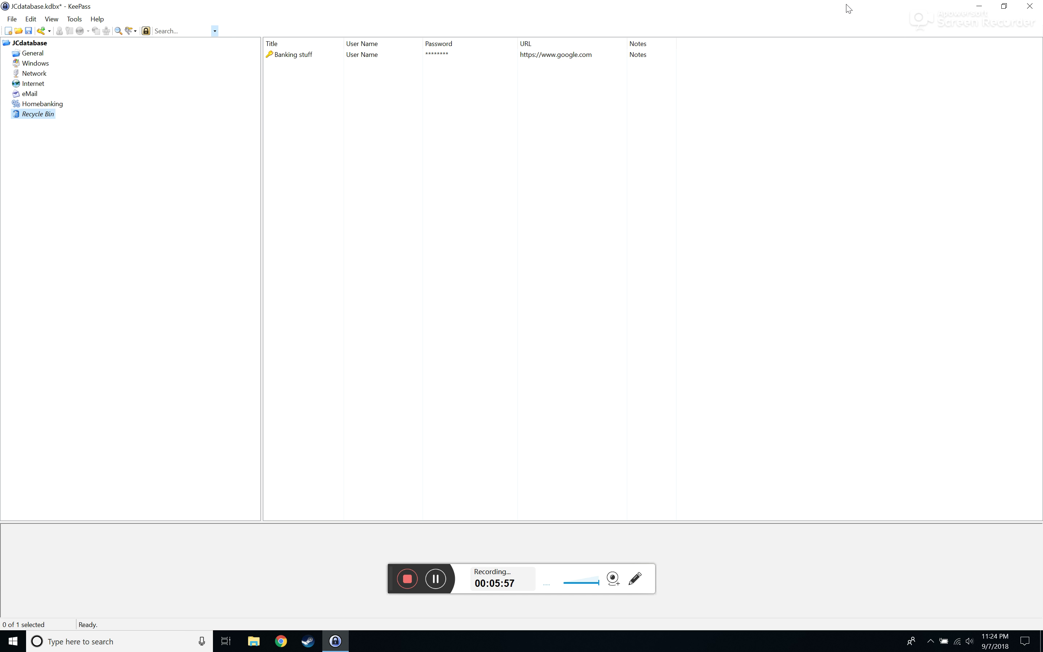
Bring up Banking stuff's action menu in the Recycle Bin, then dismiss it without choosing anything
{"action": "right_click", "coordinate": [386, 61]}
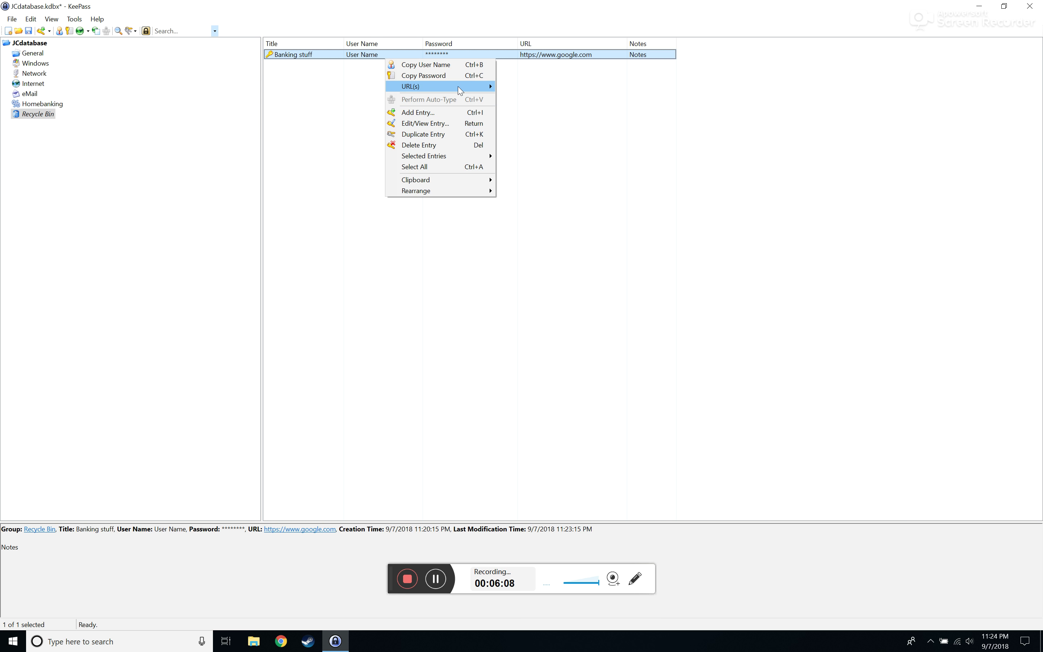
{"action": "mouse_move", "coordinate": [463, 86]}
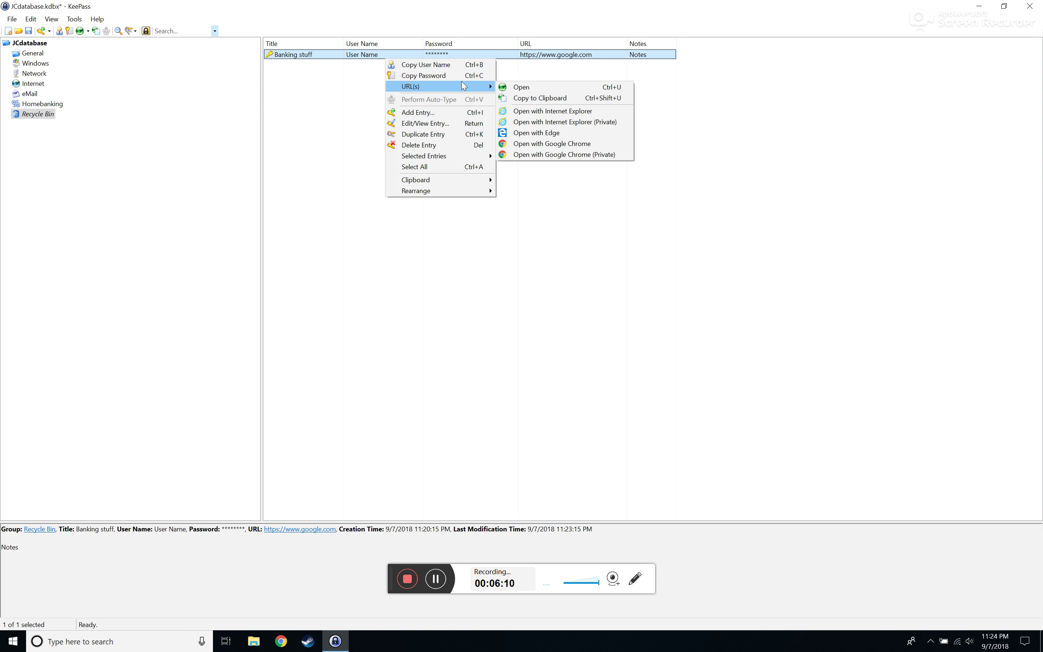
{"action": "left_click", "coordinate": [320, 57]}
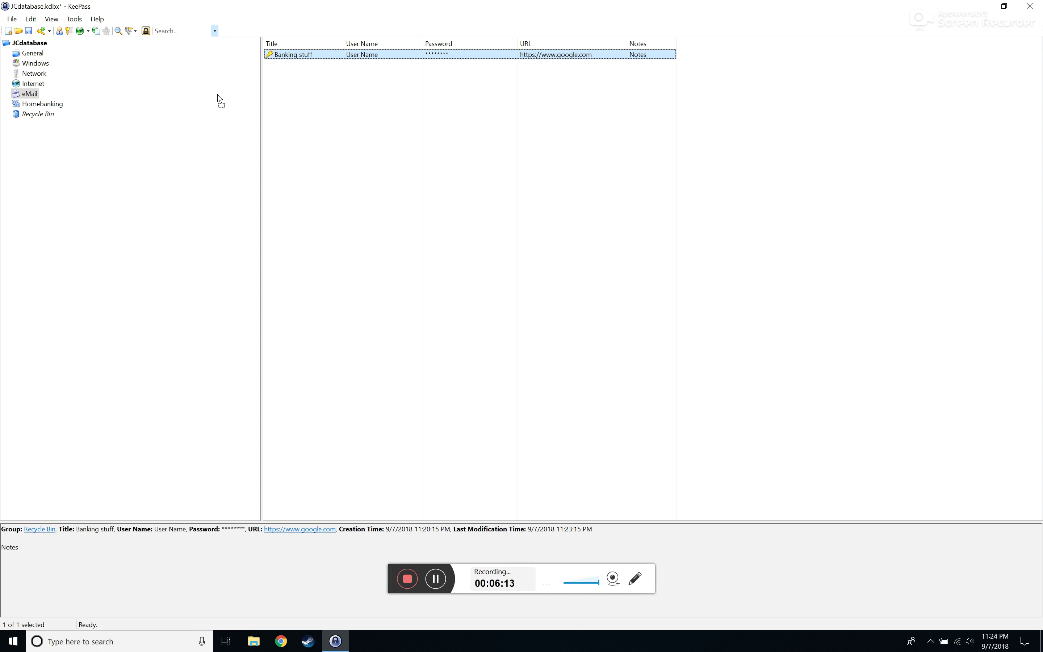
Drag Banking stuff from General into Homebanking, then check that the Recycle Bin is empty
{"action": "left_click", "coordinate": [27, 55]}
{"action": "left_click", "coordinate": [333, 58]}
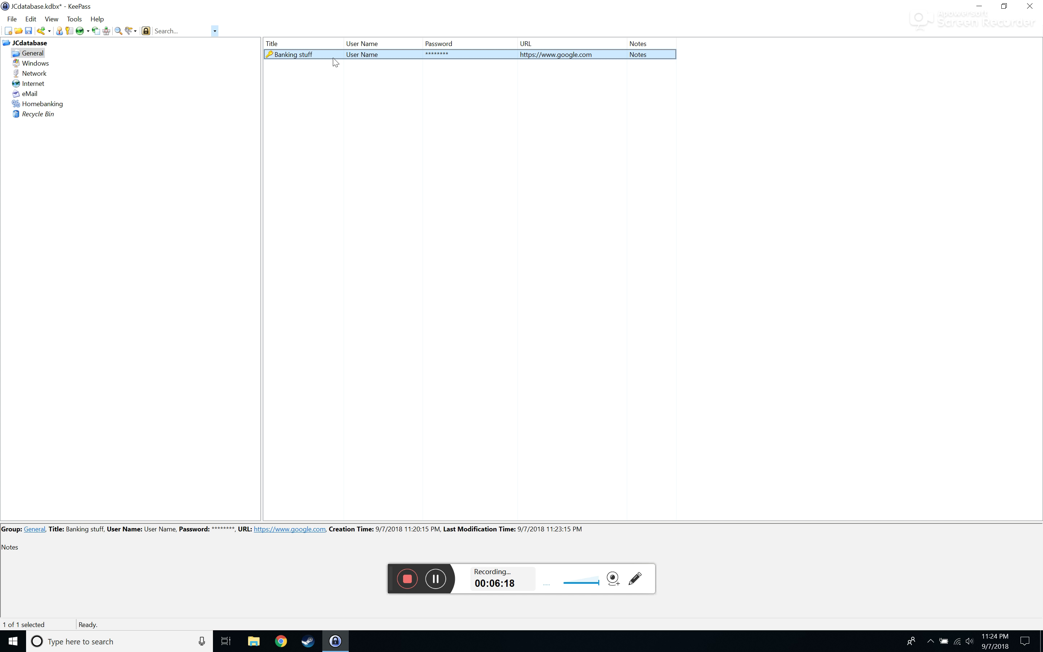
{"action": "left_click_drag", "start_coordinate": [333, 59], "coordinate": [54, 107]}
{"action": "left_click", "coordinate": [44, 105]}
{"action": "left_click", "coordinate": [42, 113]}
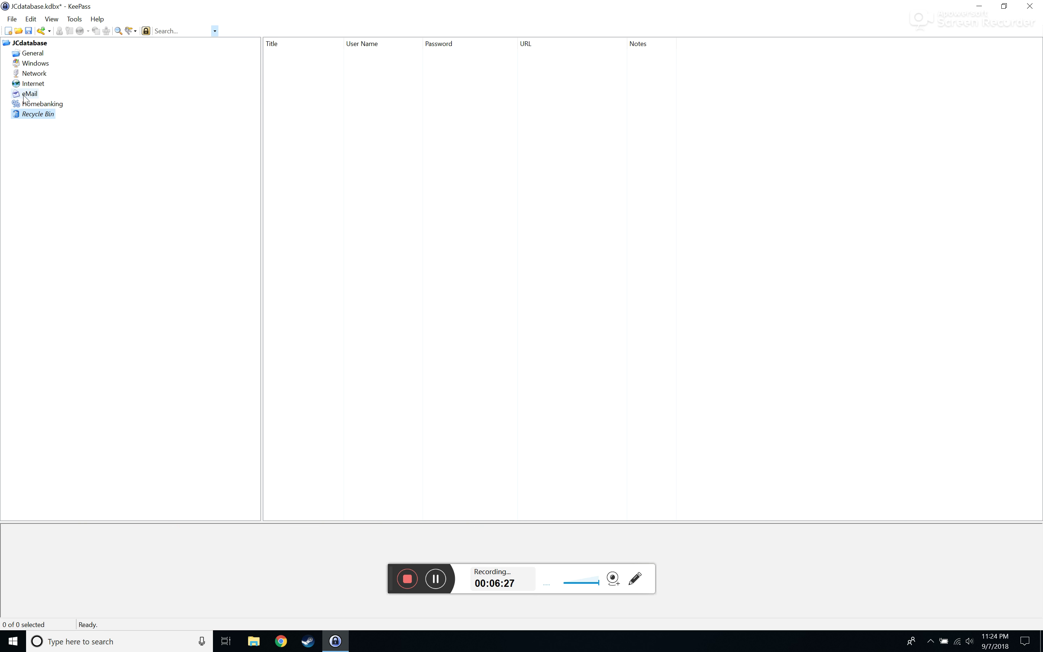
Delete Banking stuff from Homebanking into the Recycle Bin, then select Sample Entry #2 at the JCdatabase root
{"action": "left_click", "coordinate": [29, 105]}
{"action": "left_click", "coordinate": [307, 54]}
{"action": "right_click", "coordinate": [310, 55]}
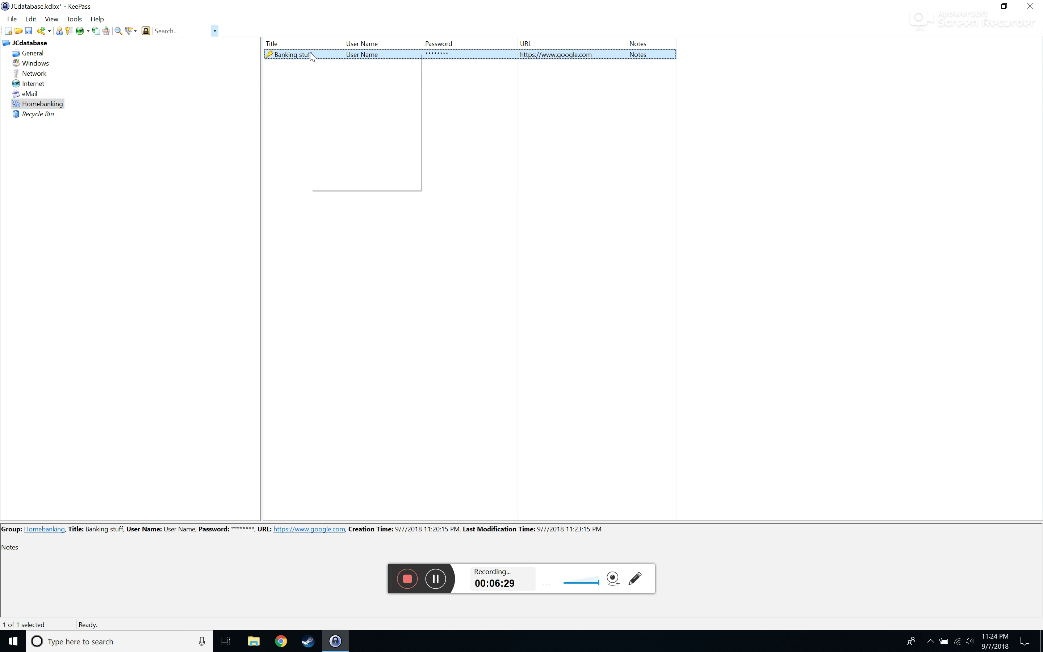
{"action": "left_click", "coordinate": [388, 142]}
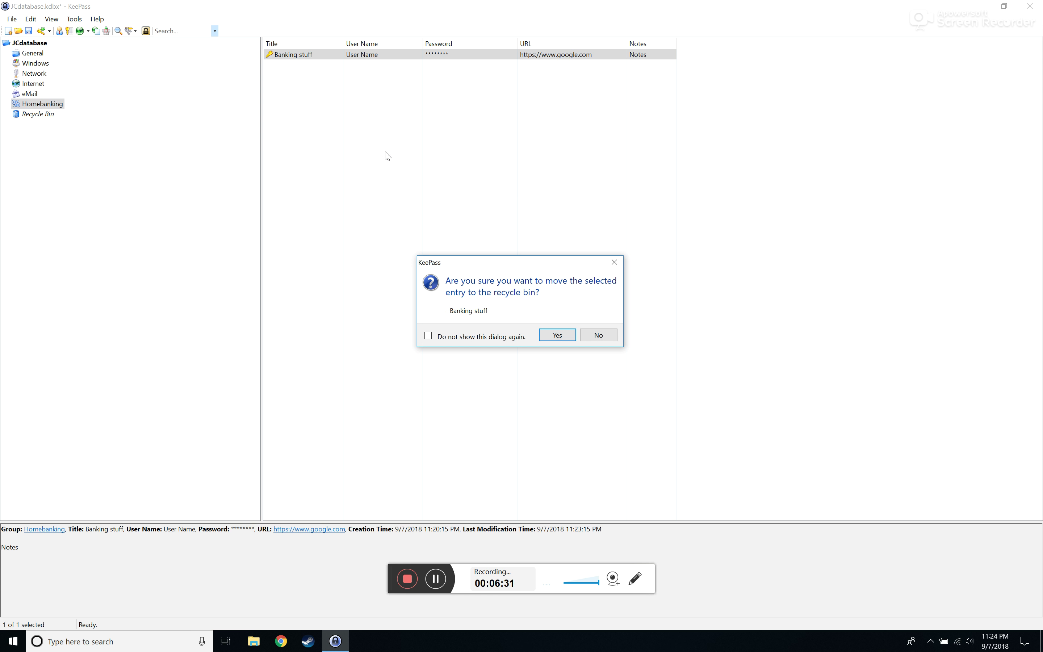
{"action": "left_click", "coordinate": [557, 335]}
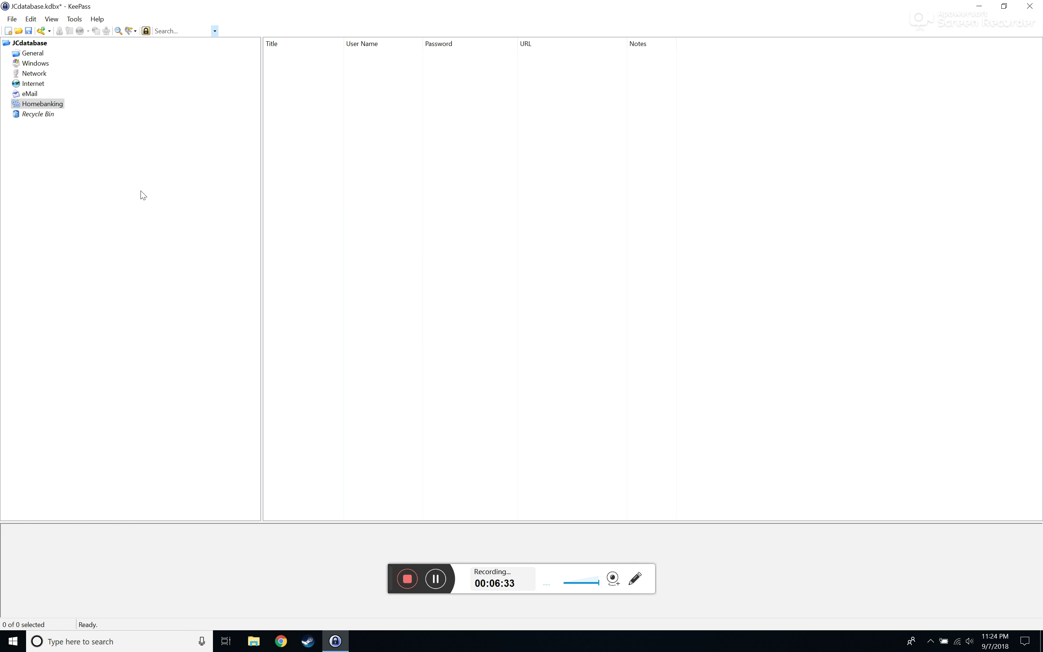
{"action": "left_click", "coordinate": [38, 44]}
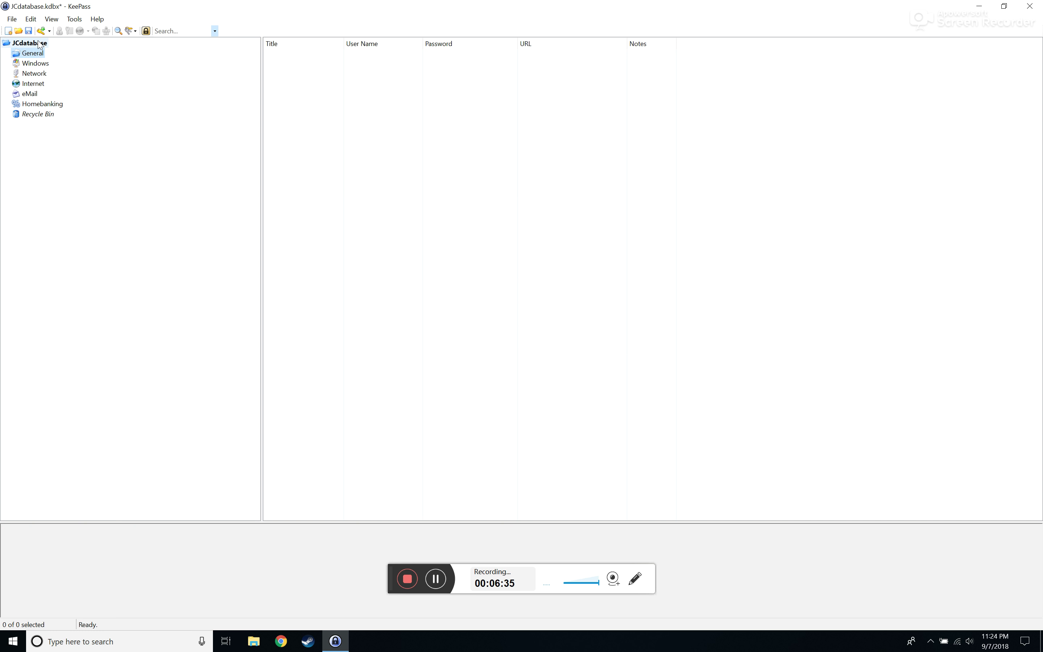
{"action": "left_click", "coordinate": [372, 58]}
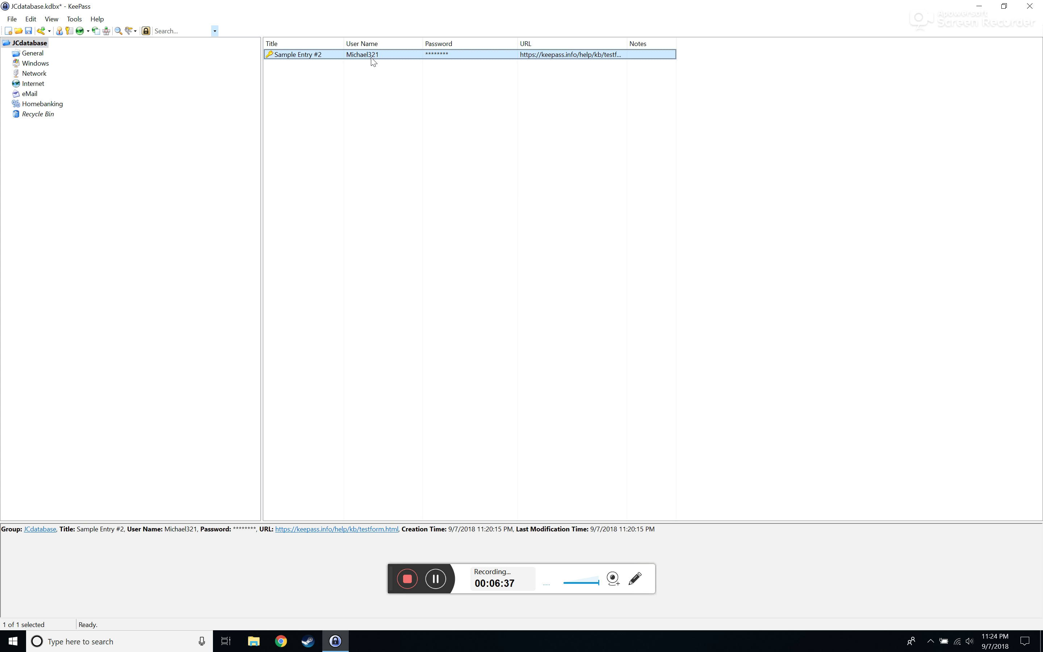
Duplicate Sample Entry #2, accepting the default duplication options
{"action": "right_click", "coordinate": [372, 63]}
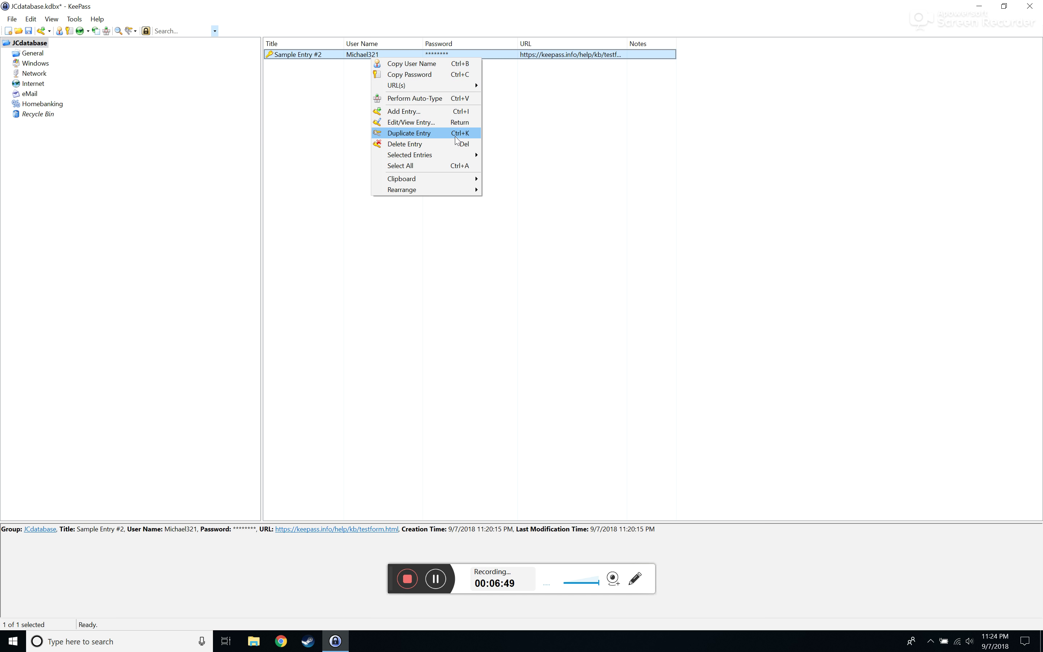
{"action": "left_click", "coordinate": [456, 140]}
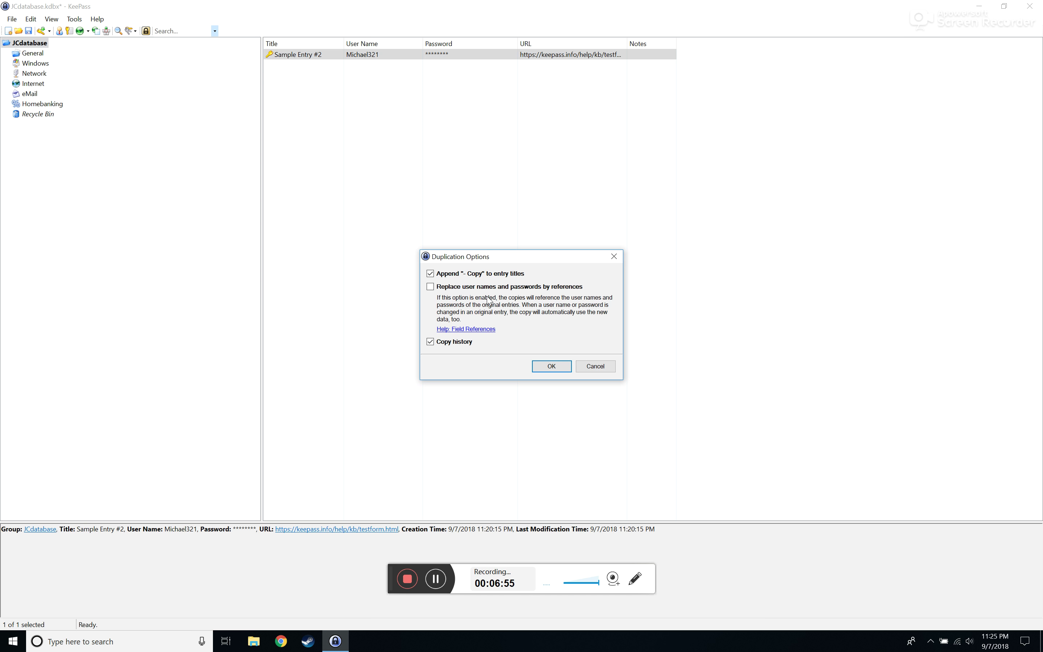
{"action": "left_click", "coordinate": [541, 366]}
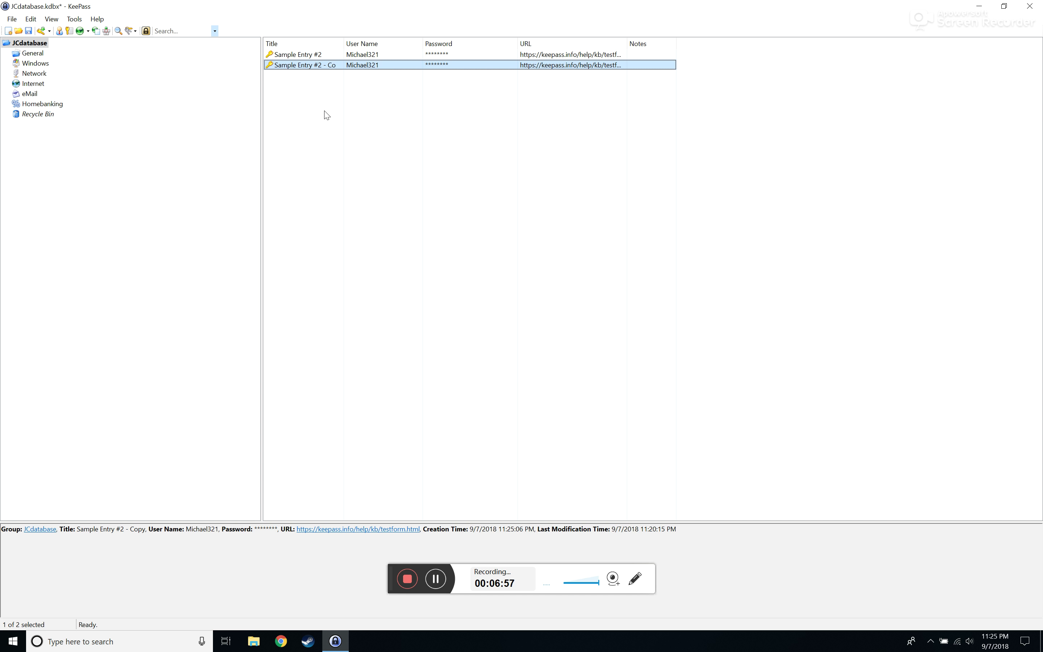
Delete 'Sample Entry #2 - Copy' and then the original Sample Entry #2, confirming each move
{"action": "right_click", "coordinate": [356, 65]}
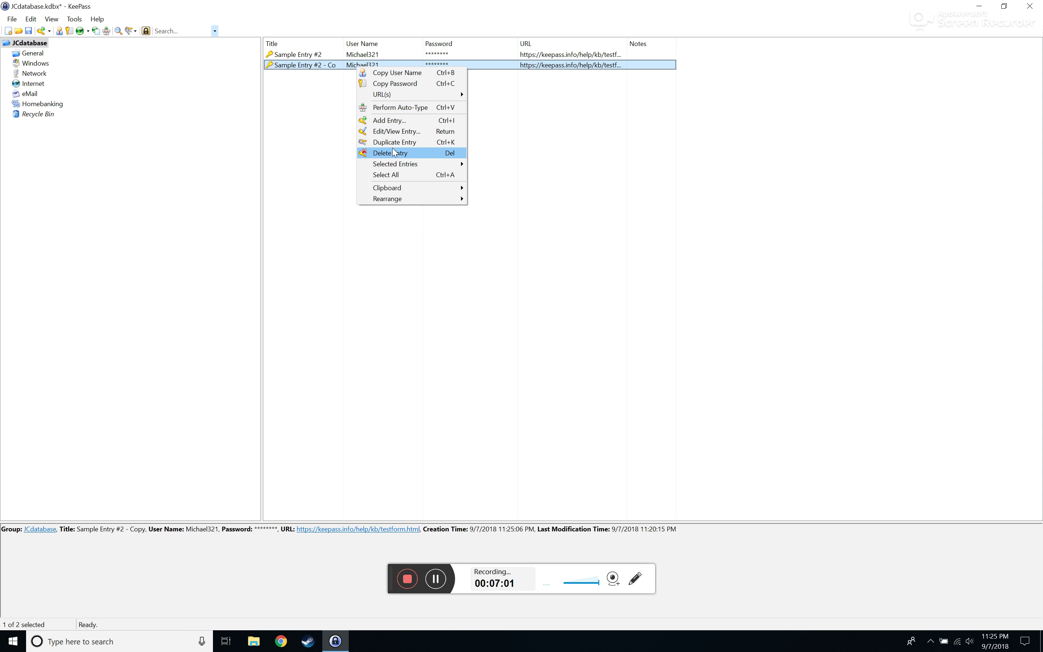
{"action": "left_click", "coordinate": [388, 153]}
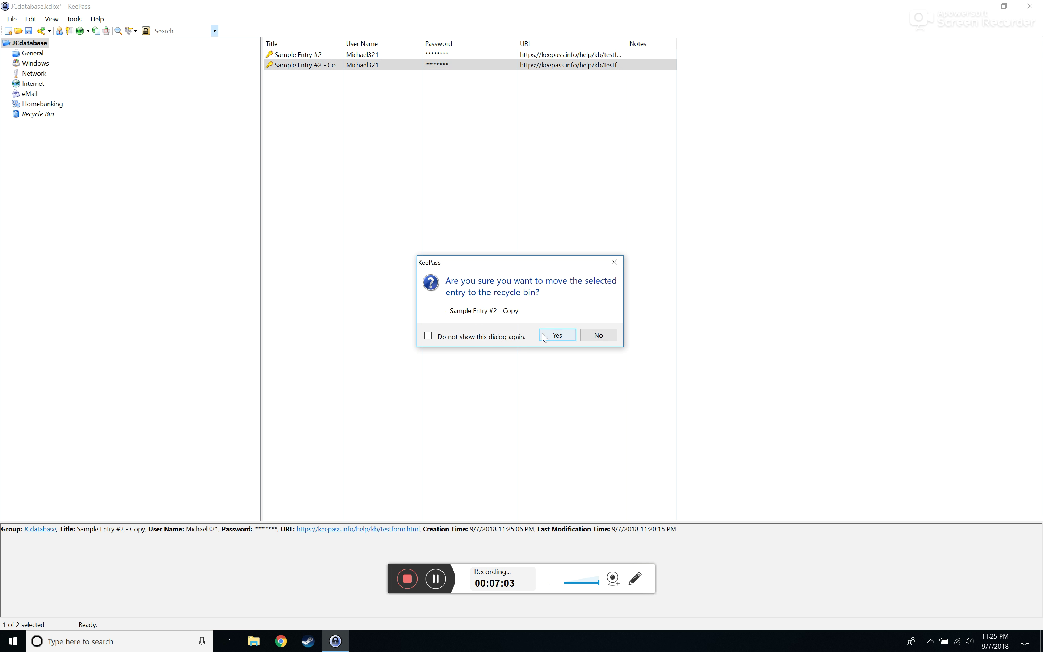
{"action": "left_click", "coordinate": [557, 335]}
{"action": "right_click", "coordinate": [354, 55]}
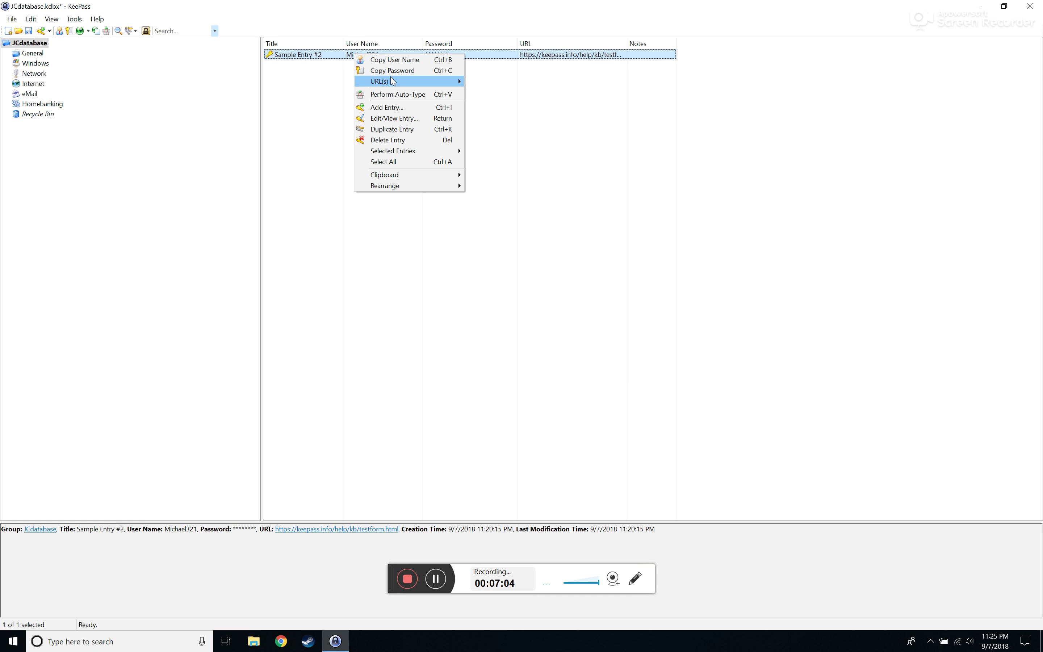
{"action": "left_click", "coordinate": [387, 140]}
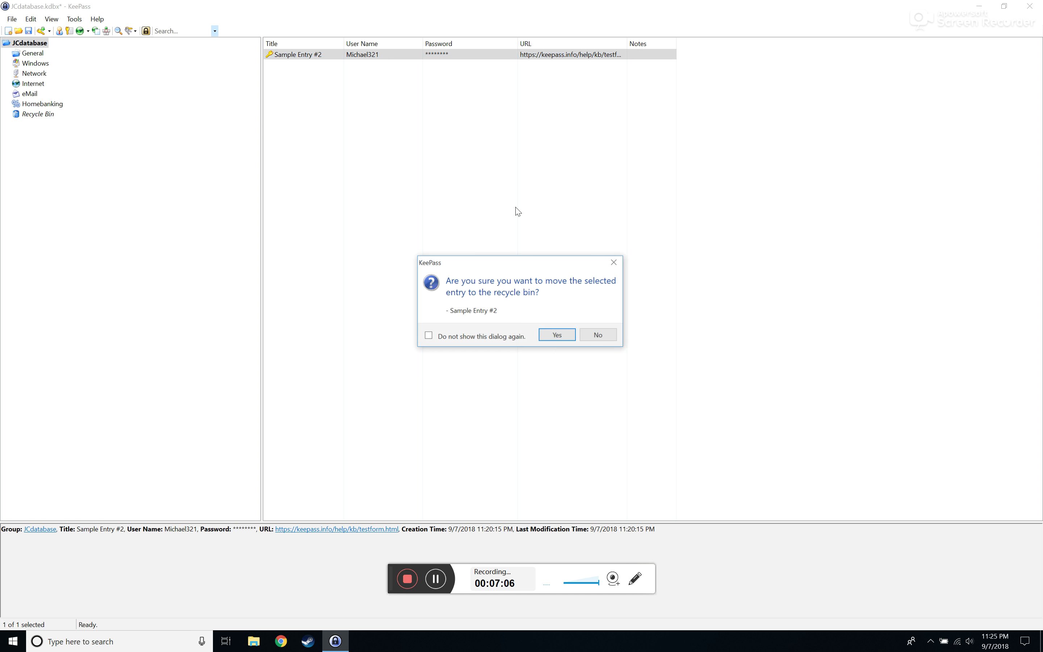
{"action": "left_click", "coordinate": [555, 336]}
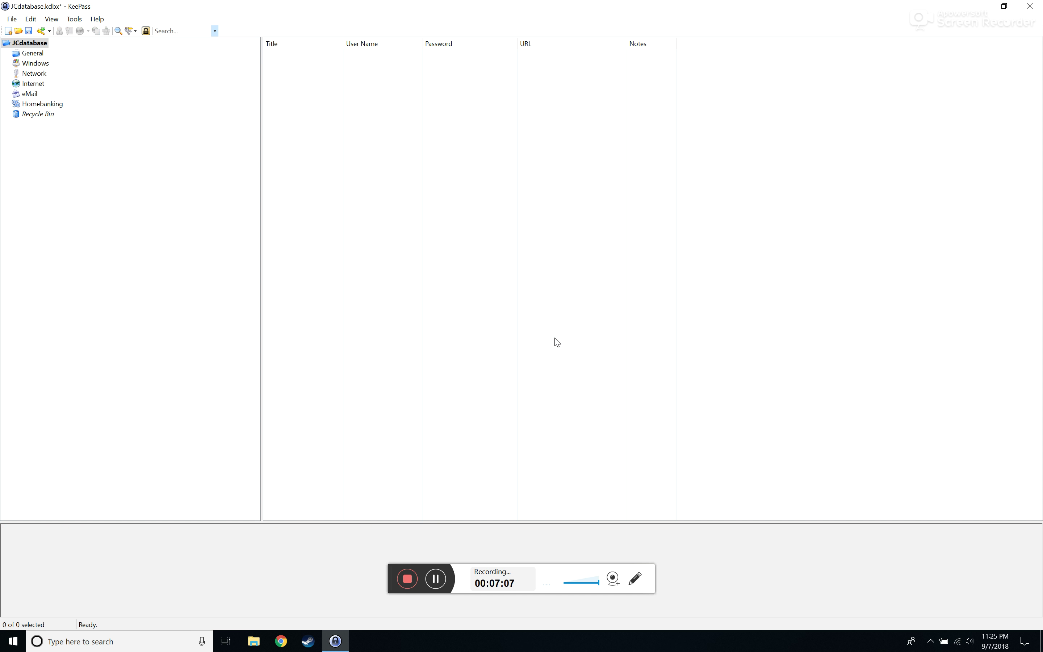
Start a new entry in the empty General group
{"action": "left_click", "coordinate": [12, 52]}
{"action": "right_click", "coordinate": [447, 101]}
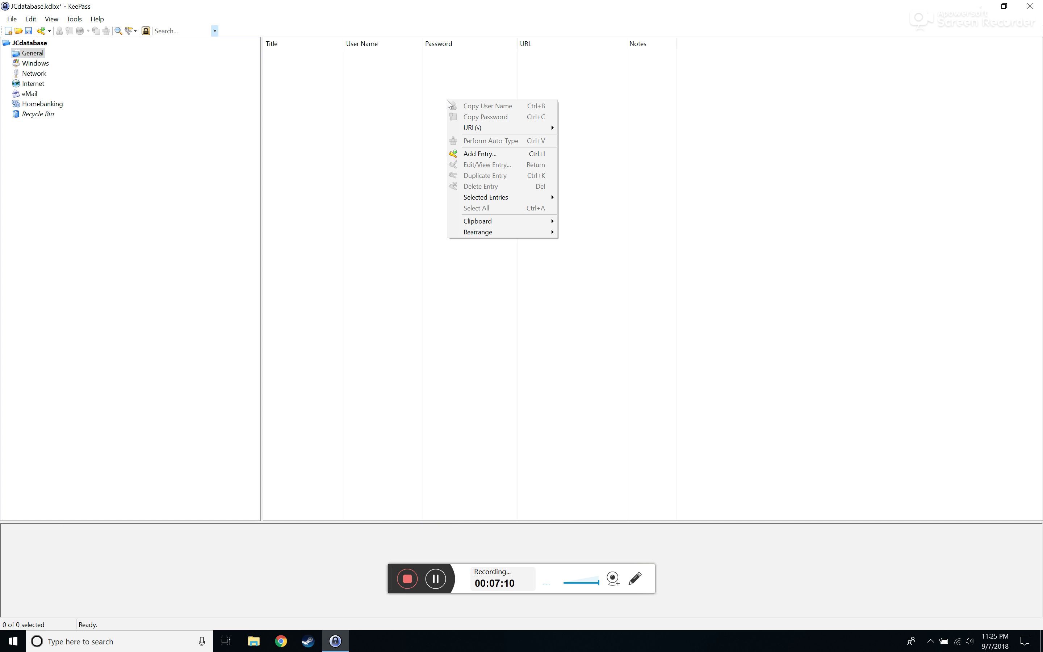
{"action": "left_click", "coordinate": [536, 158]}
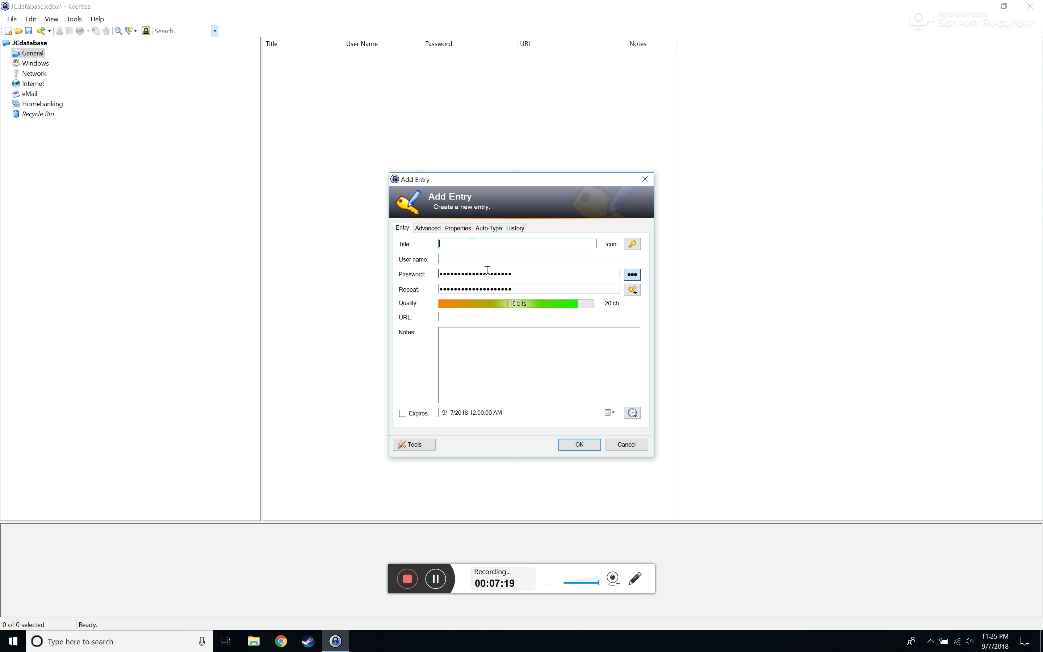
Enter title 'Gmail Account' and the user's e-mail address as user name, then reveal and select the generated password
{"action": "type", "text": "Gmail Account"}
{"action": "key", "text": "Tab"}
{"action": "key", "text": "Tab"}
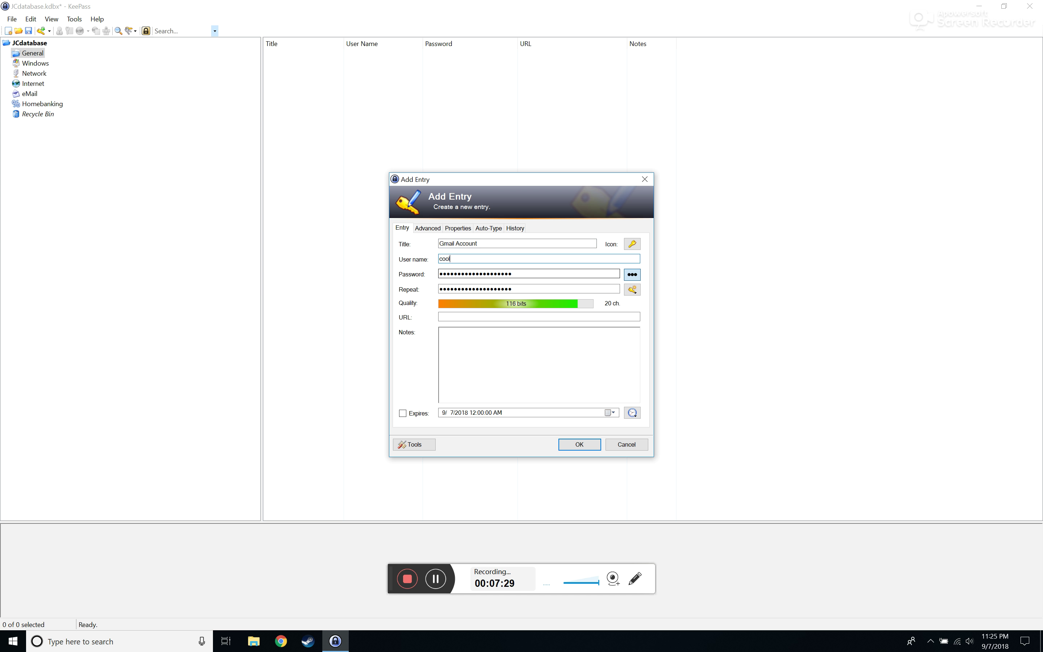
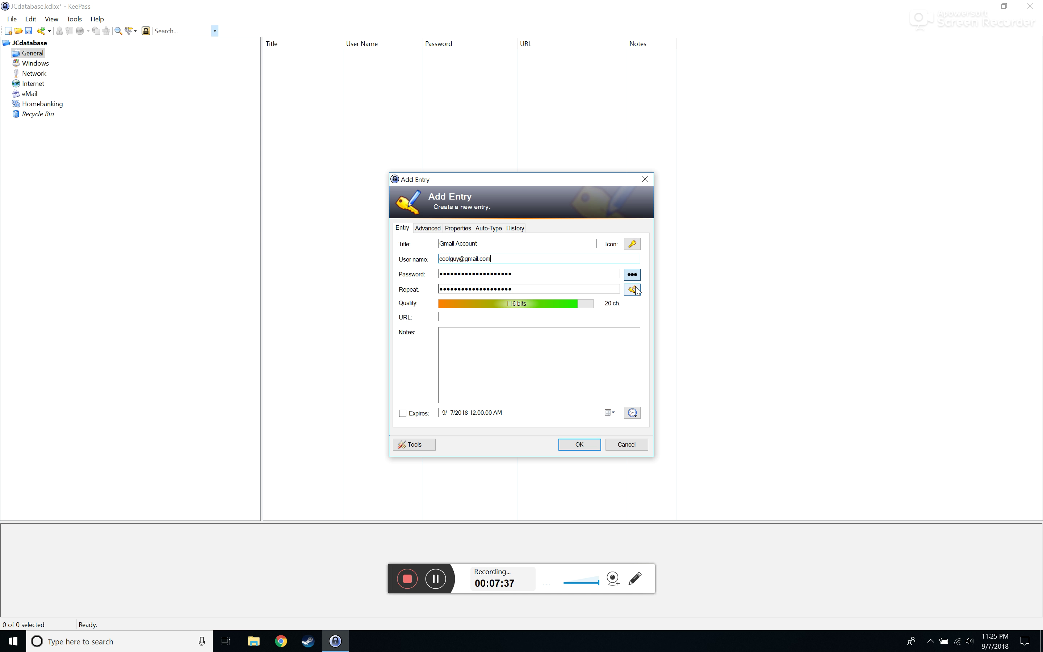
{"action": "left_click", "coordinate": [631, 273]}
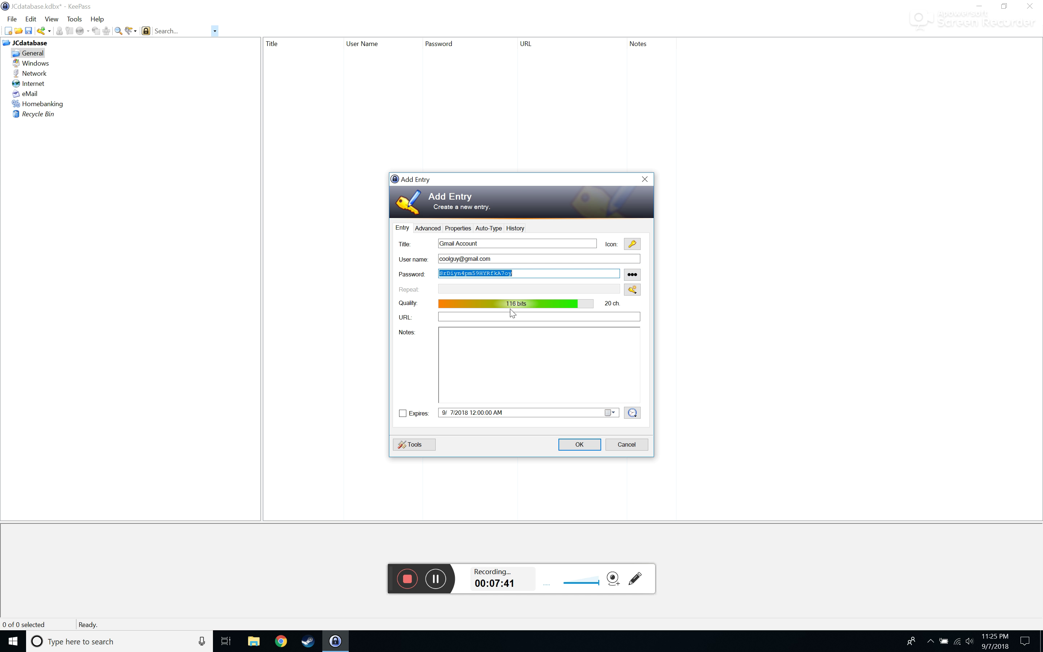
{"action": "left_click", "coordinate": [512, 273]}
{"action": "left_click_drag", "start_coordinate": [521, 272], "coordinate": [404, 249]}
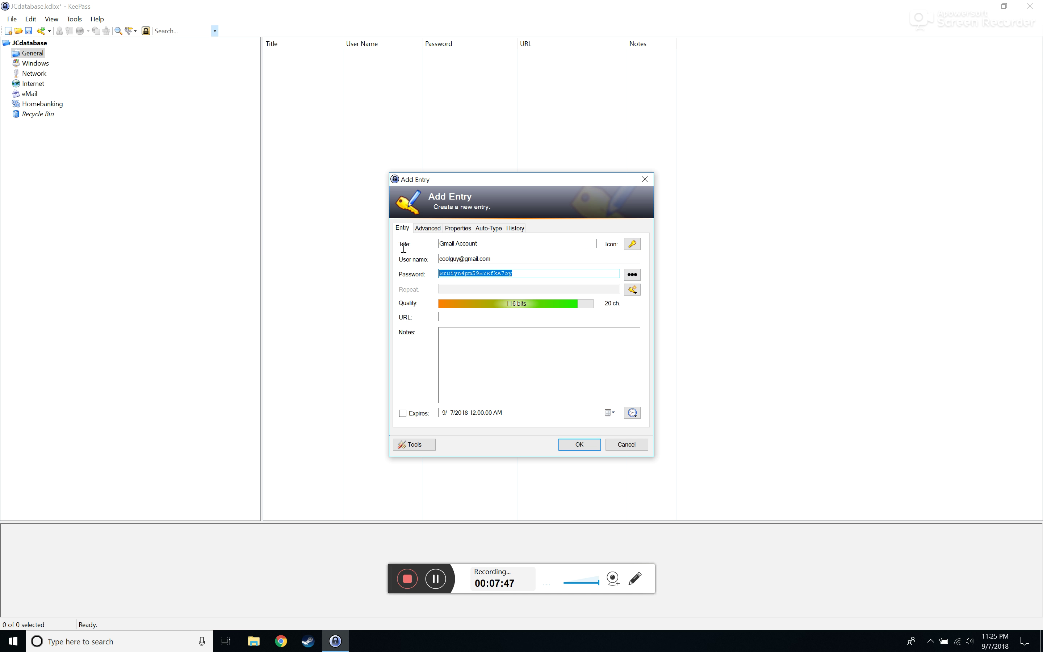
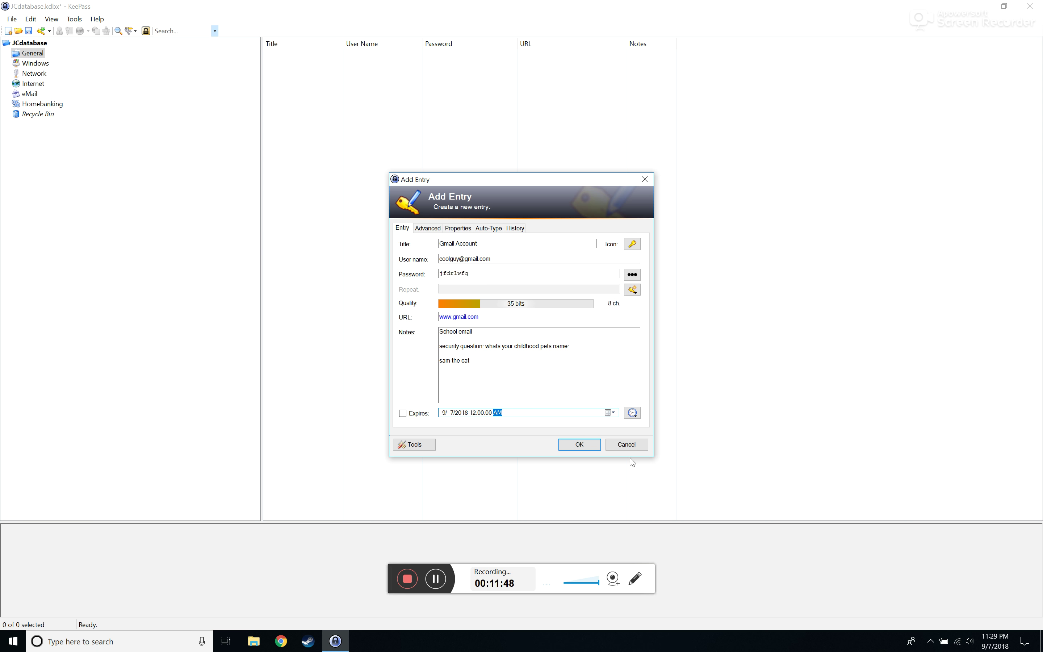
{"action": "left_click", "coordinate": [575, 442]}
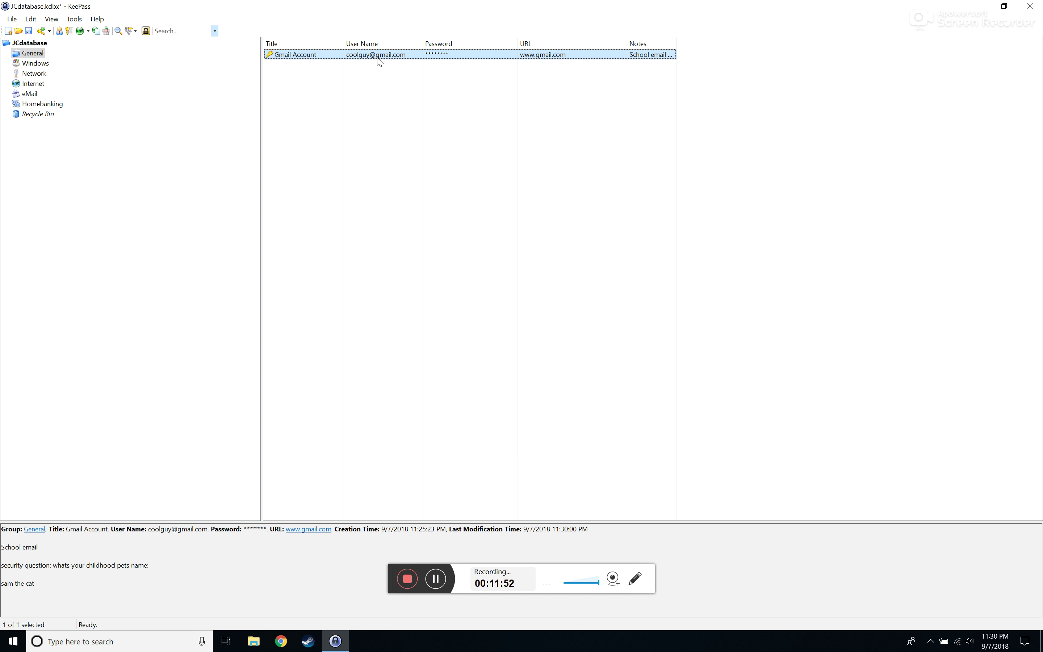
Browse from the General group's entries to the Windows group, then the top-level JCdatabase group
{"action": "left_click_drag", "start_coordinate": [369, 254], "coordinate": [358, 95]}
{"action": "right_click", "coordinate": [410, 157]}
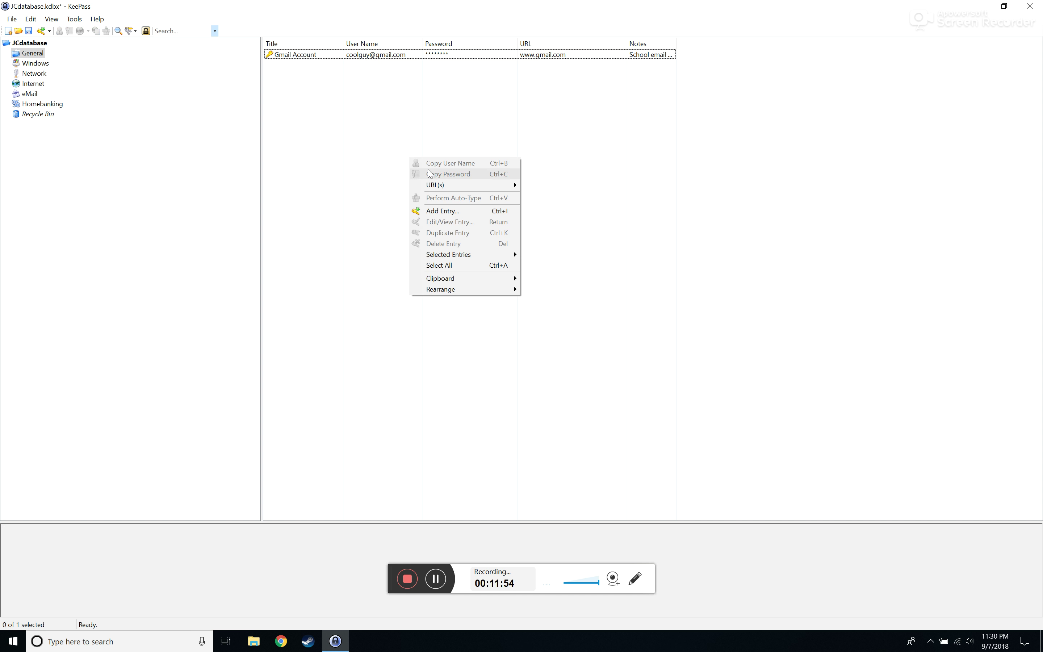
{"action": "left_click", "coordinate": [318, 234]}
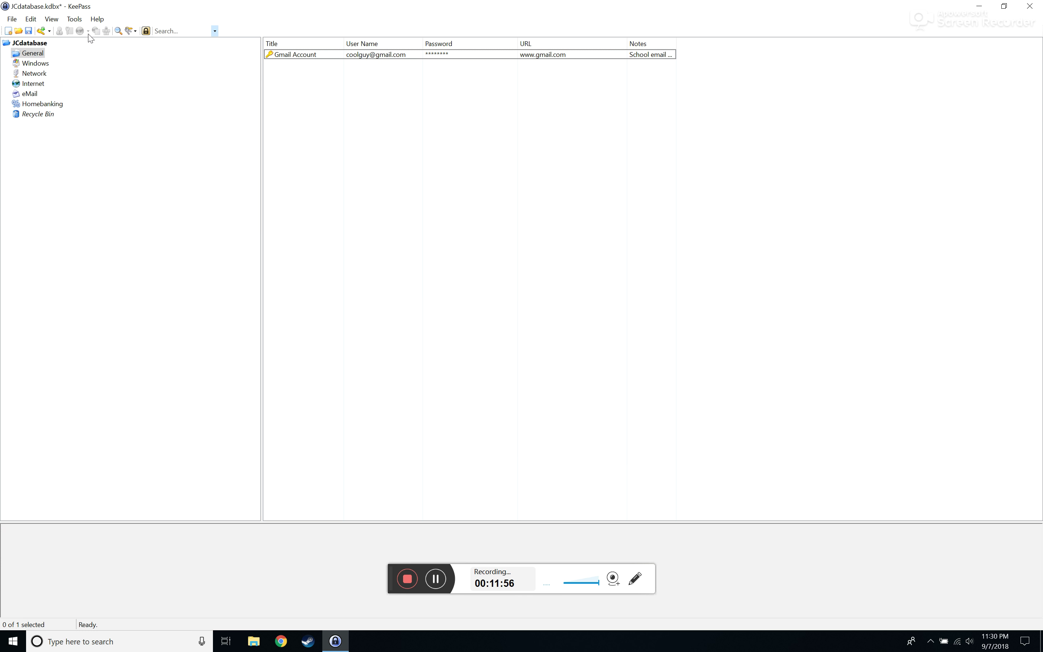
{"action": "left_click", "coordinate": [31, 64]}
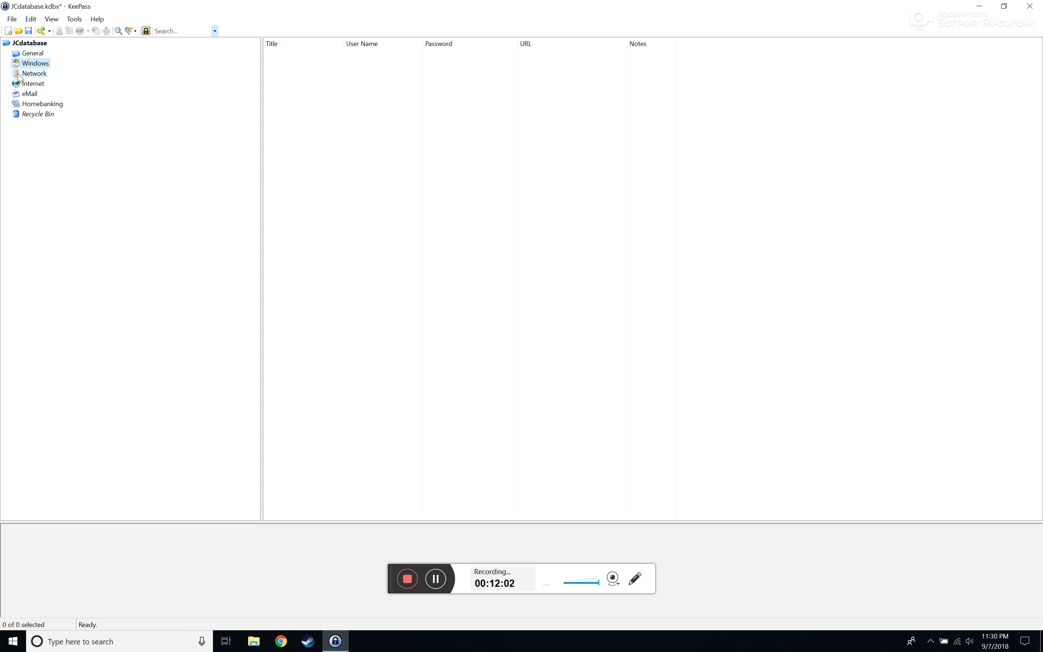
{"action": "left_click", "coordinate": [36, 43]}
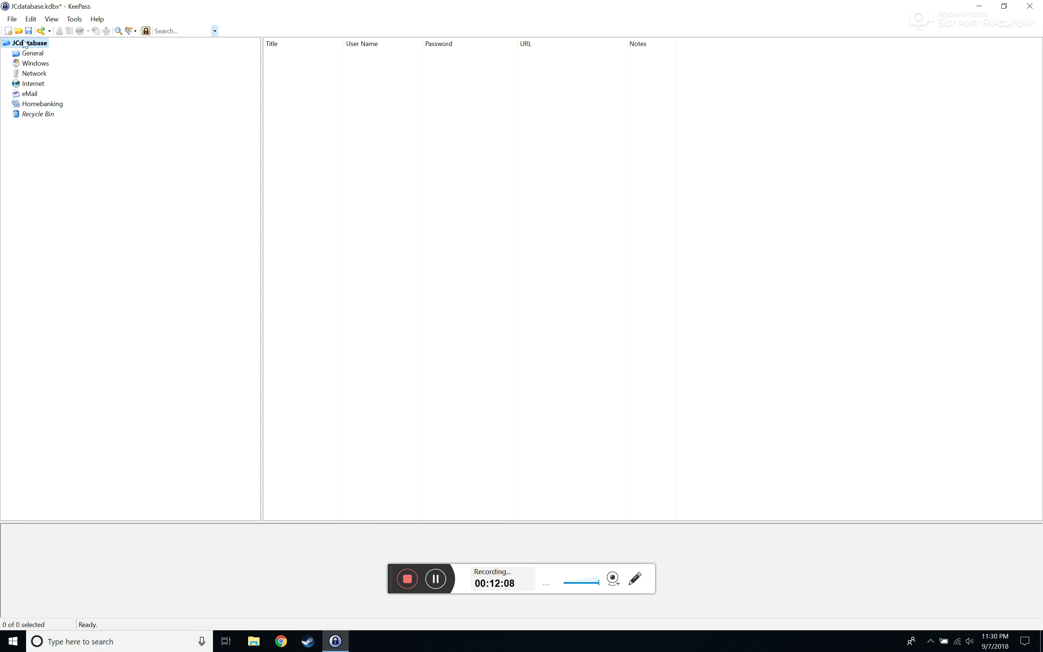
Add a top-level group named 'Social Media' under JCdatabase
{"action": "right_click", "coordinate": [24, 43]}
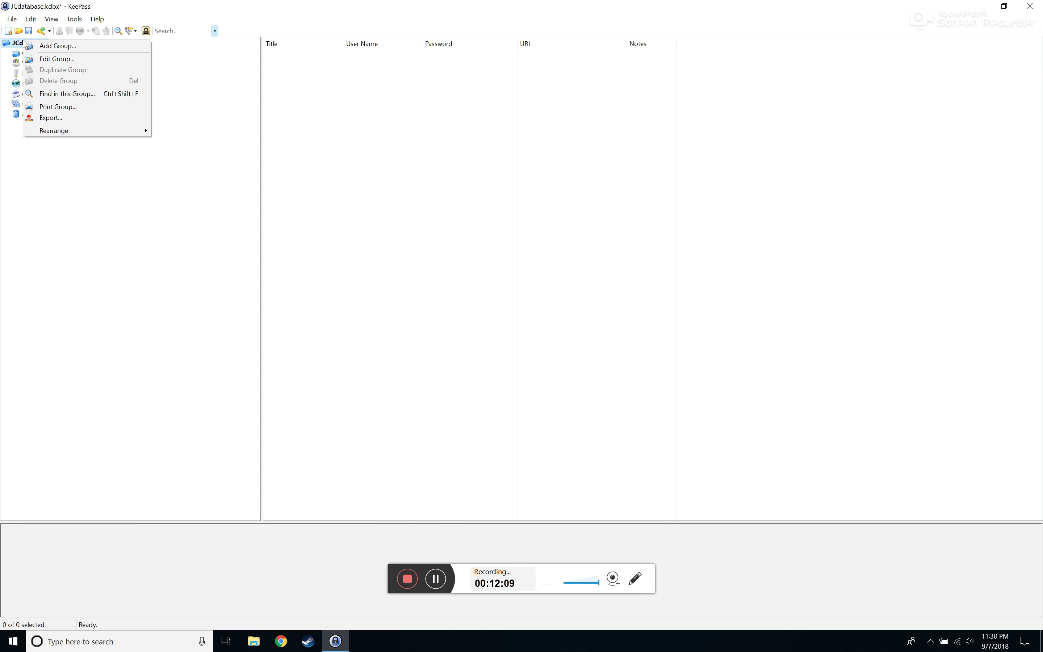
{"action": "left_click", "coordinate": [43, 46]}
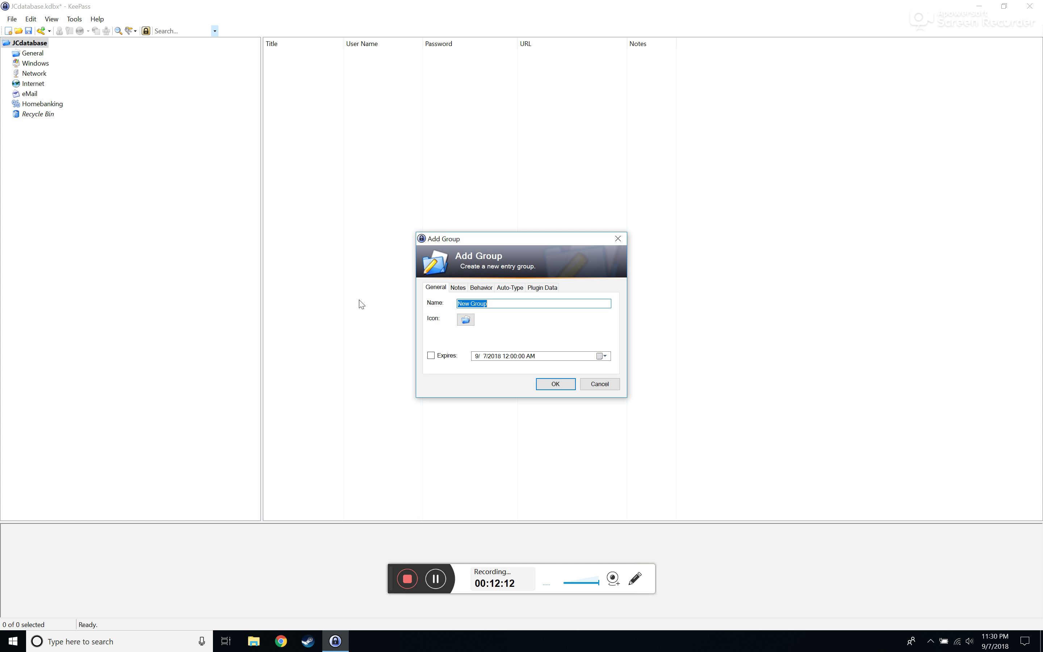
{"action": "type", "text": "Sco"}
{"action": "key", "text": "Return"}
Add a 'facebook' entry with the generated password to the Social Media group
{"action": "right_click", "coordinate": [331, 95]}
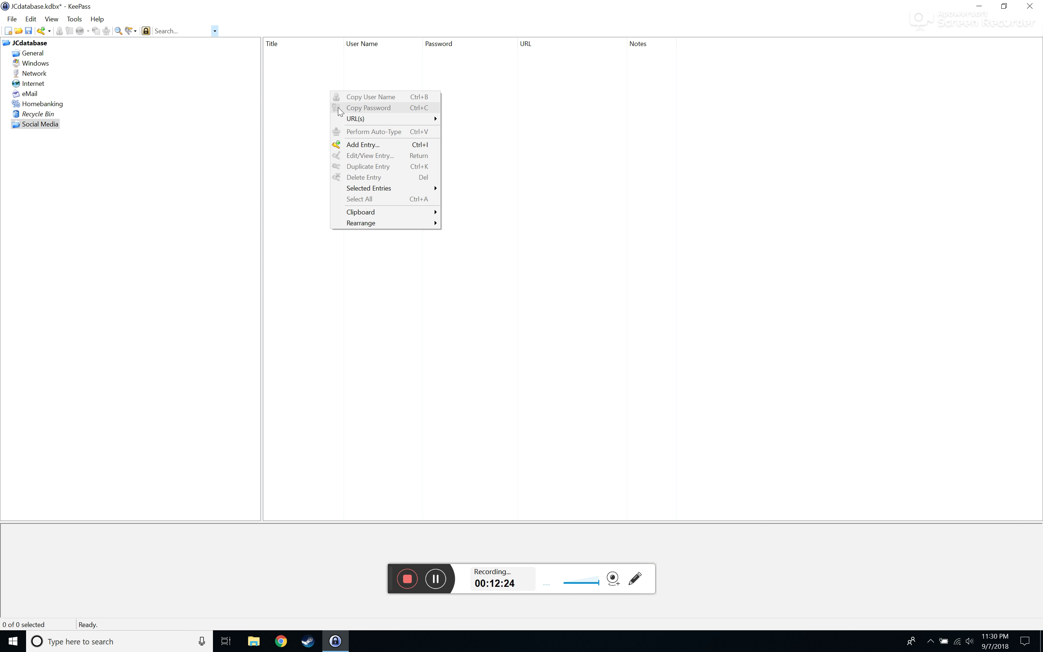
{"action": "left_click", "coordinate": [358, 149]}
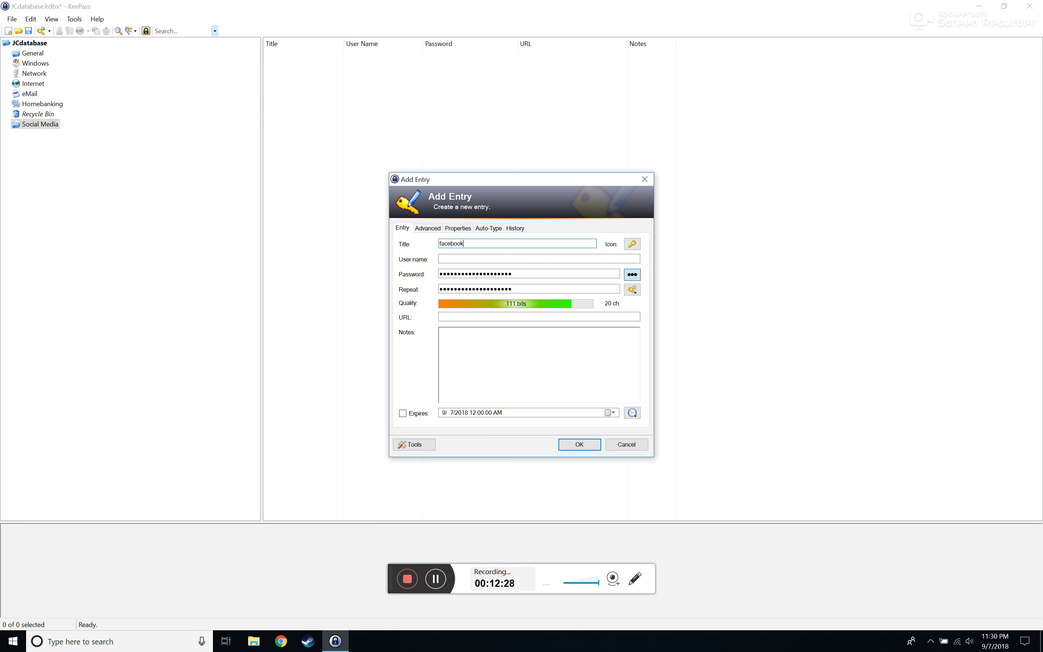
{"action": "key", "text": "Return"}
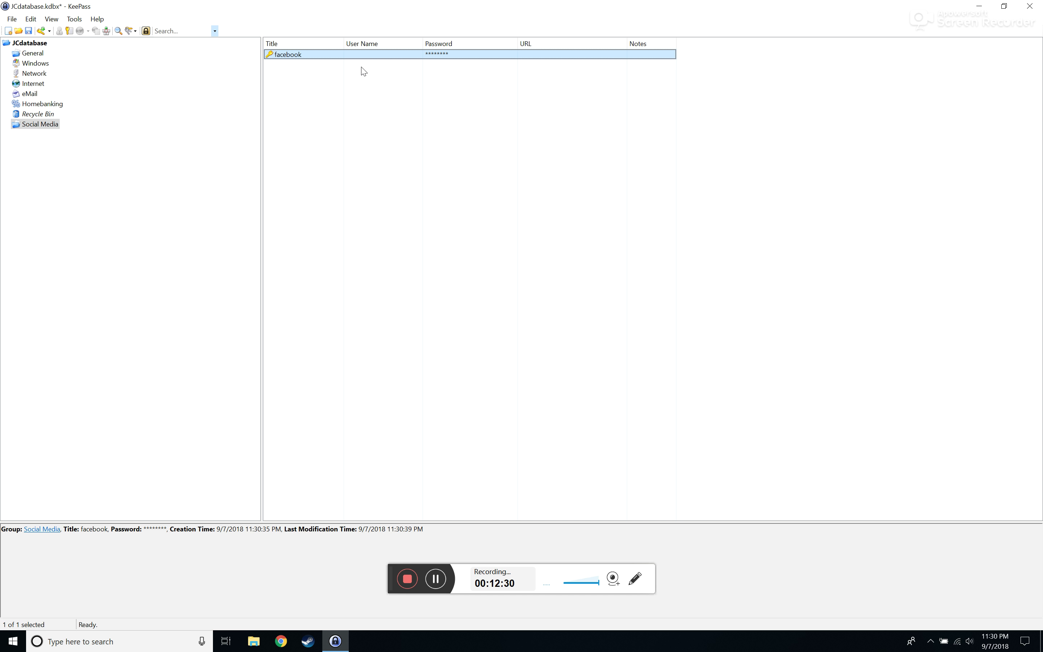
Look over the facebook entry's context actions without running any, then exit KeePass
{"action": "right_click", "coordinate": [368, 135]}
{"action": "left_click", "coordinate": [393, 102]}
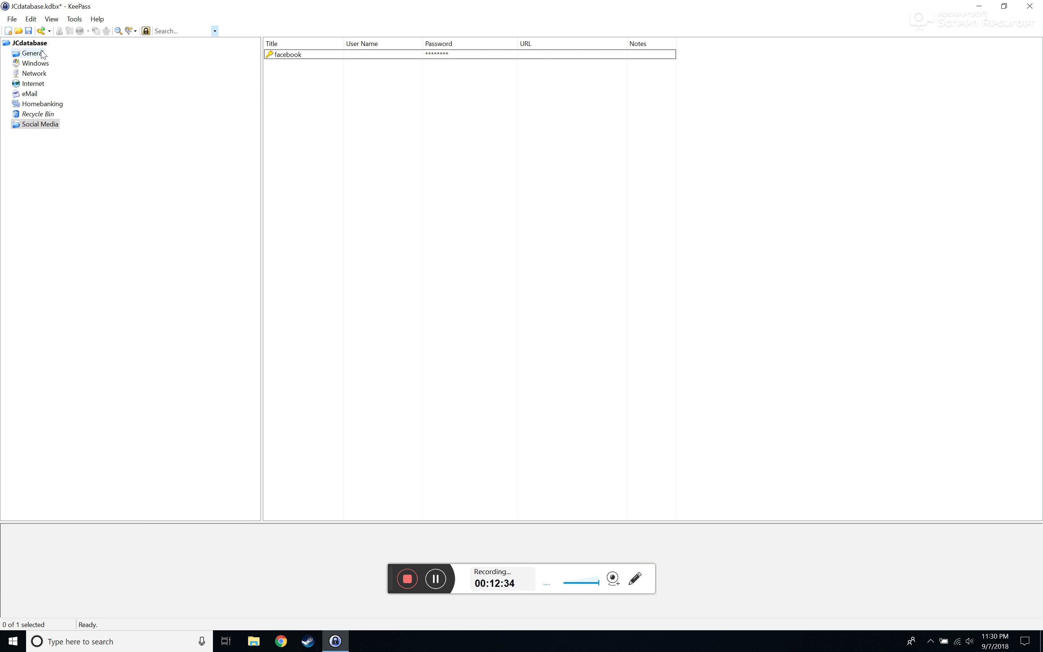
{"action": "right_click", "coordinate": [316, 57]}
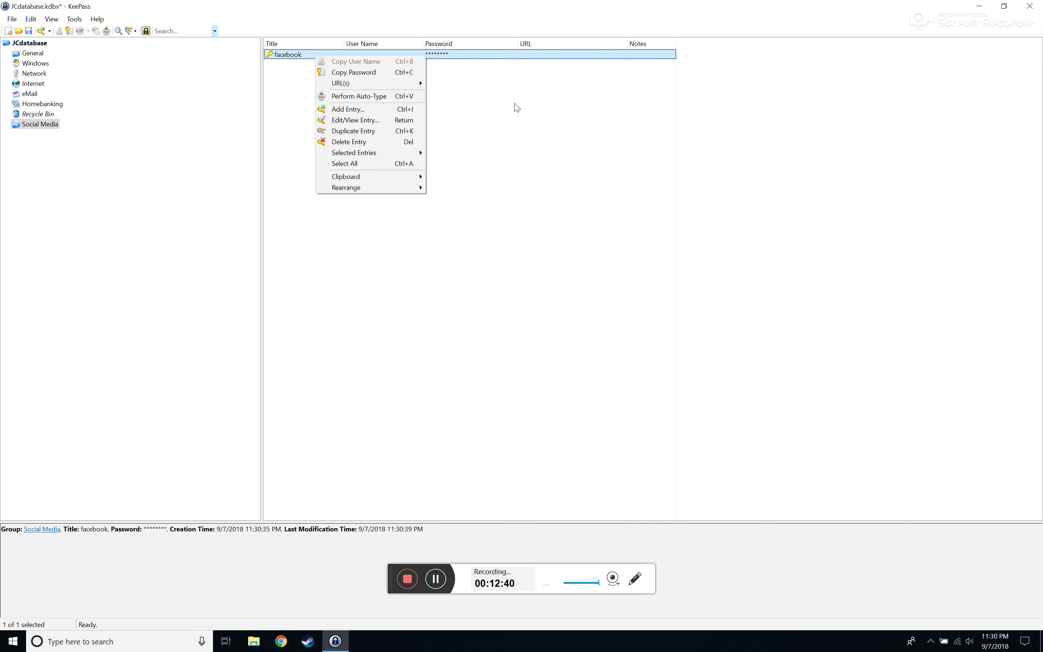
{"action": "left_click", "coordinate": [552, 127]}
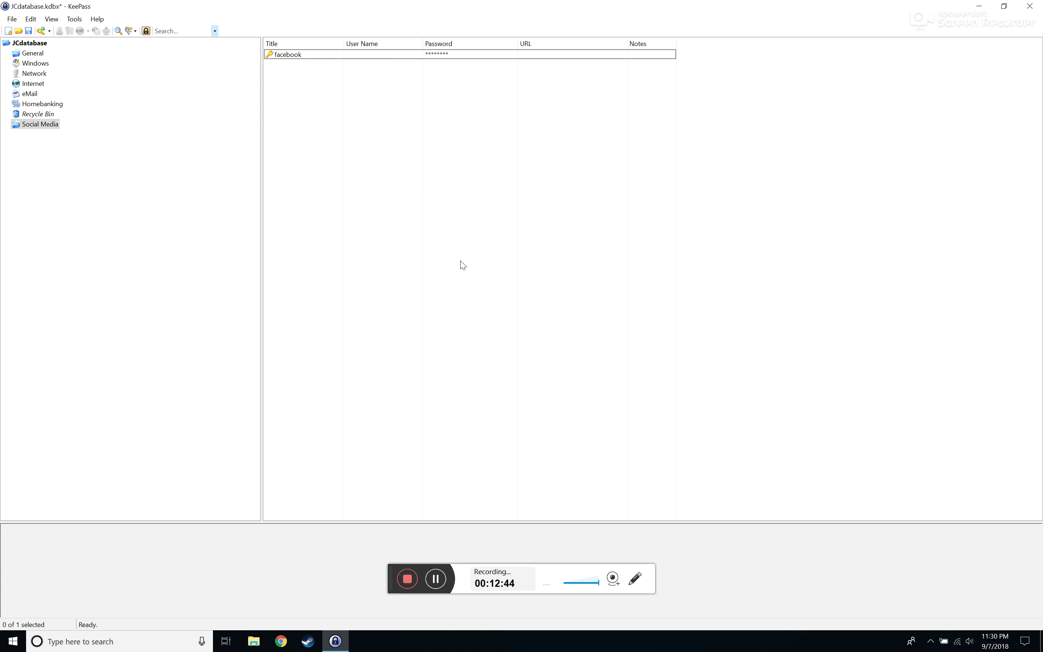
{"action": "right_click", "coordinate": [391, 56]}
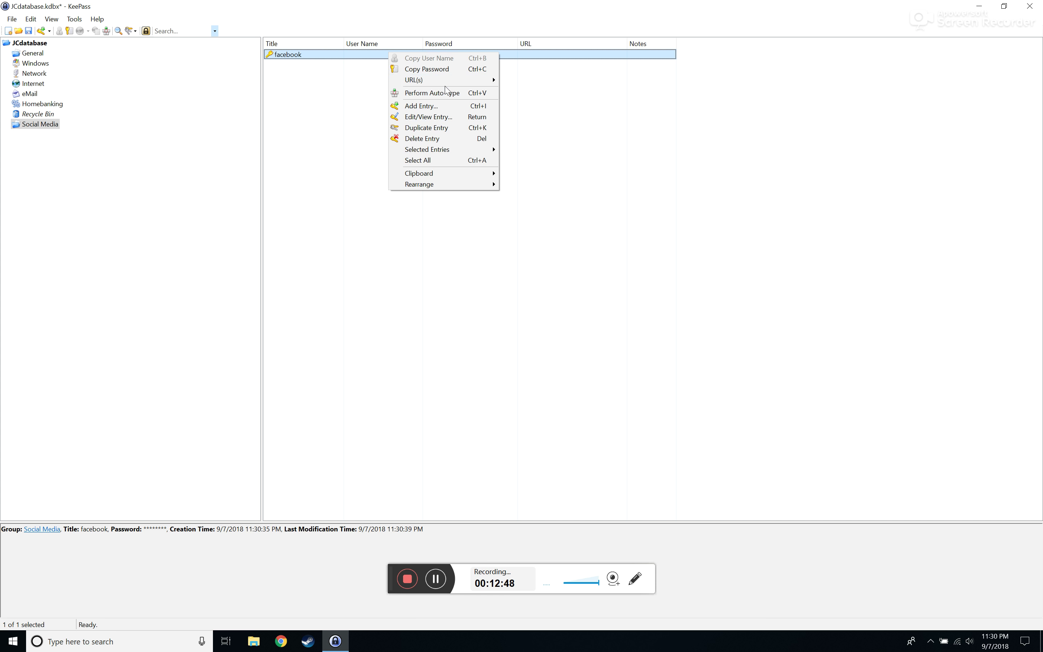
{"action": "left_click", "coordinate": [307, 116]}
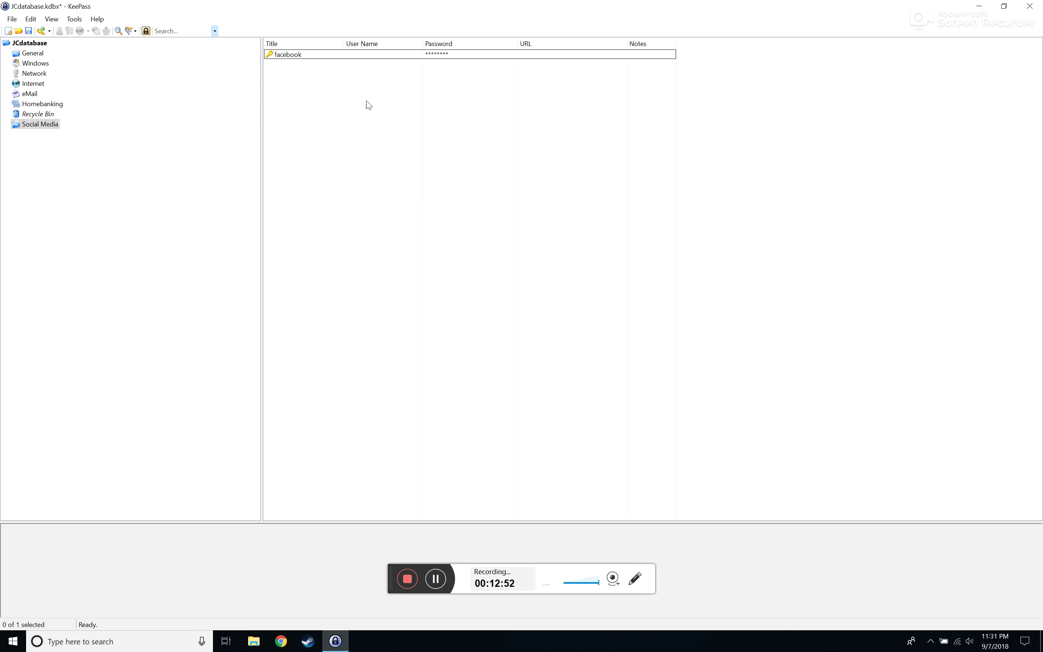
{"action": "left_click", "coordinate": [1034, 7]}
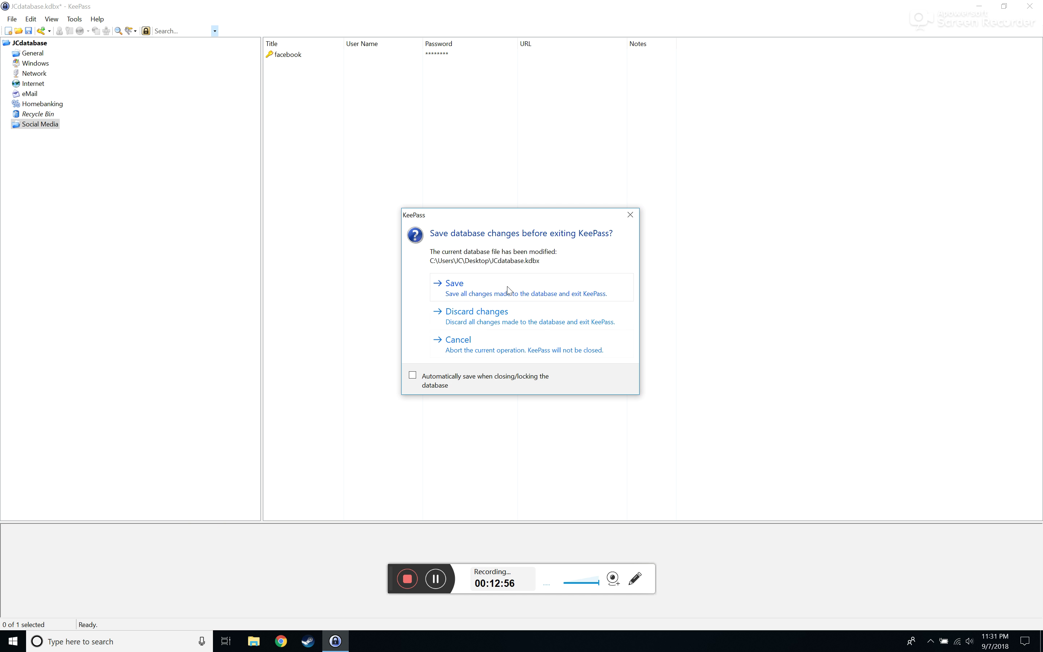
Save the database changes on exit and move the JCdatabase.kdbx icon onto open desktop
{"action": "left_click", "coordinate": [496, 288]}
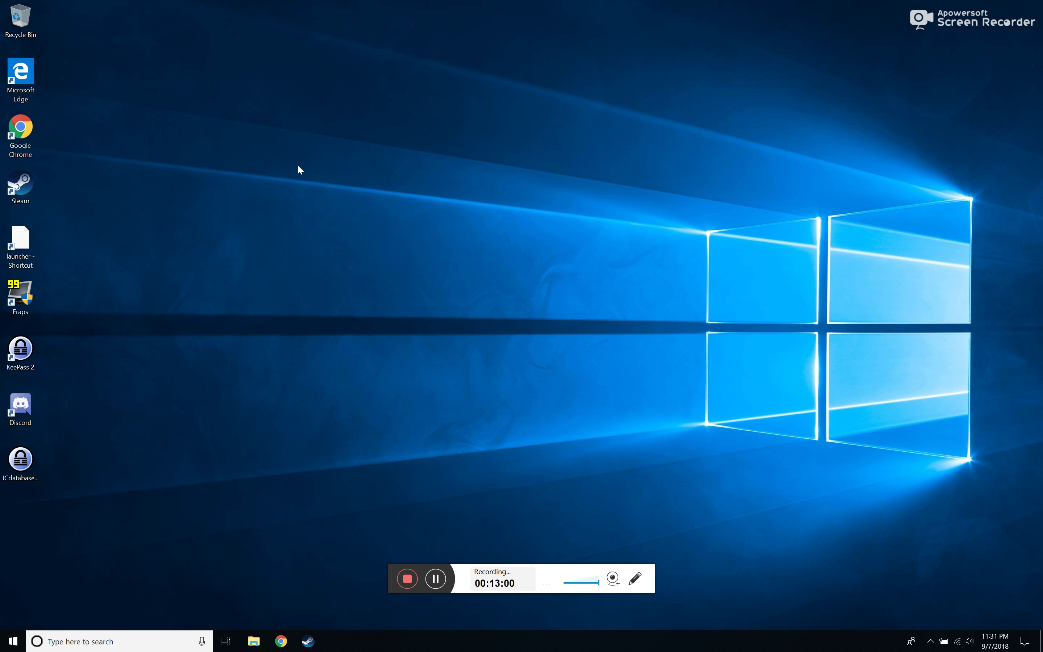
{"action": "left_click_drag", "start_coordinate": [5, 460], "coordinate": [134, 389]}
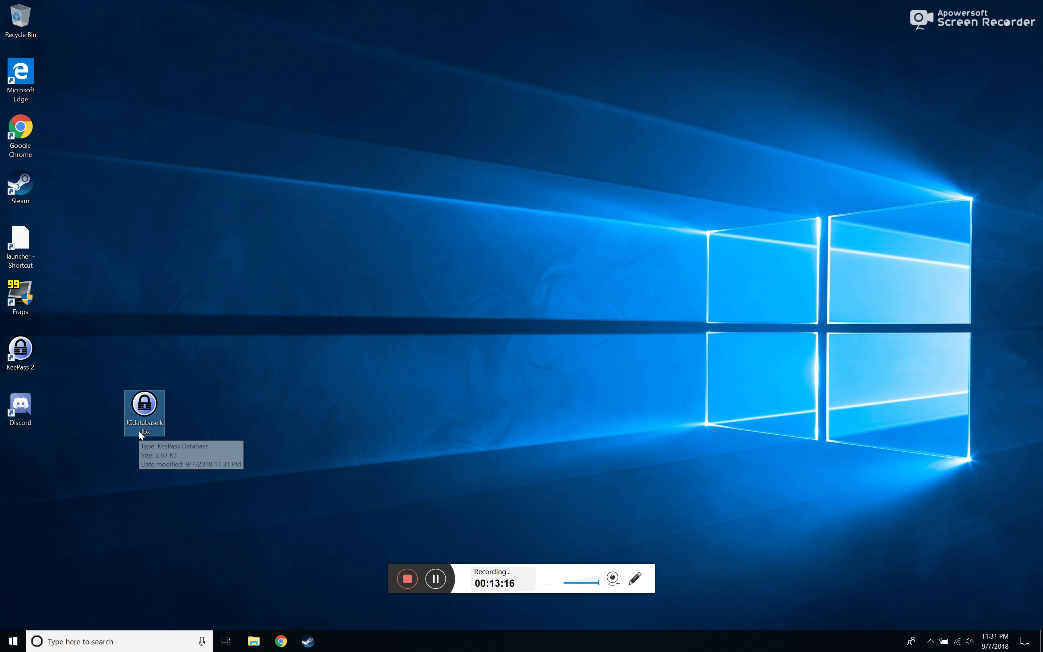
Reopen JCdatabase.kdbx with the master password and check the General and Social Media groups' entries
{"action": "double_click", "coordinate": [143, 406]}
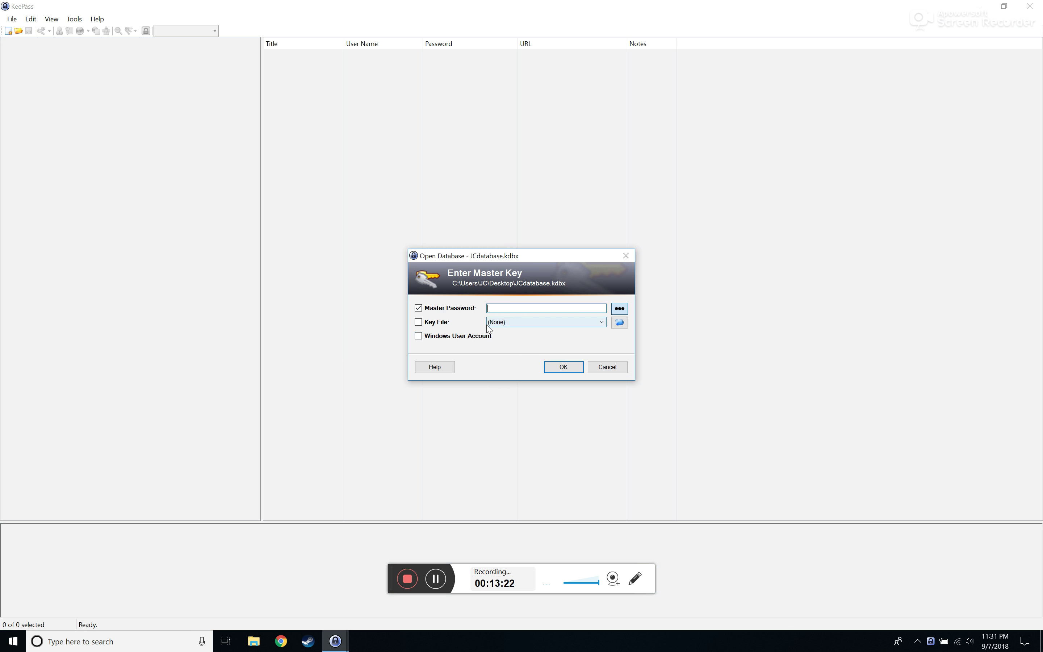
{"action": "type", "text": "••••"}
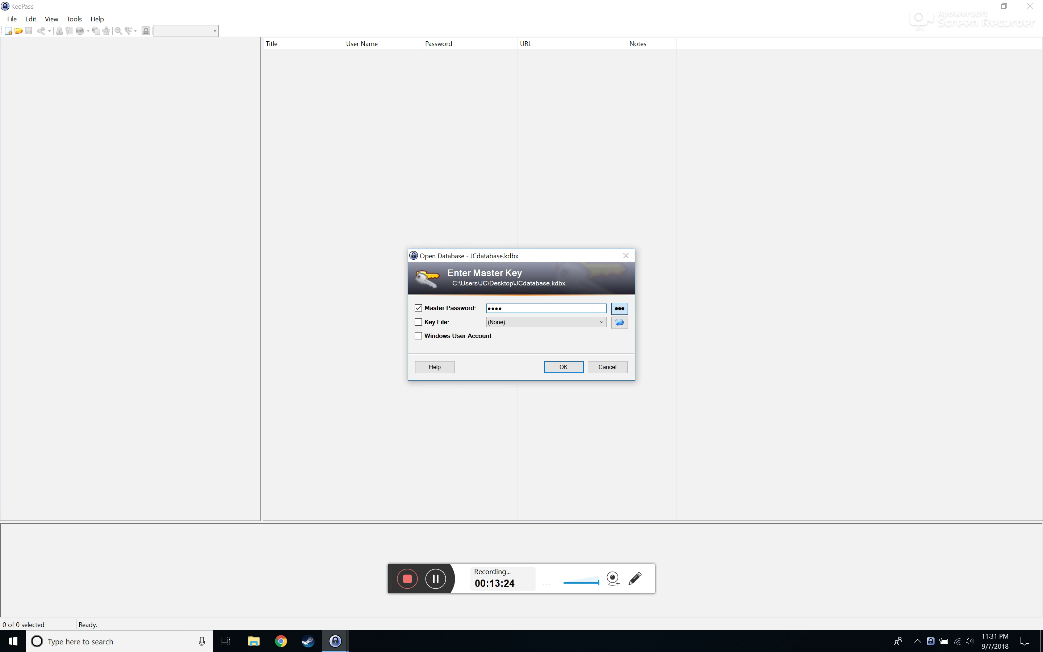
{"action": "type", "text": "•••••"}
{"action": "key", "text": "Return"}
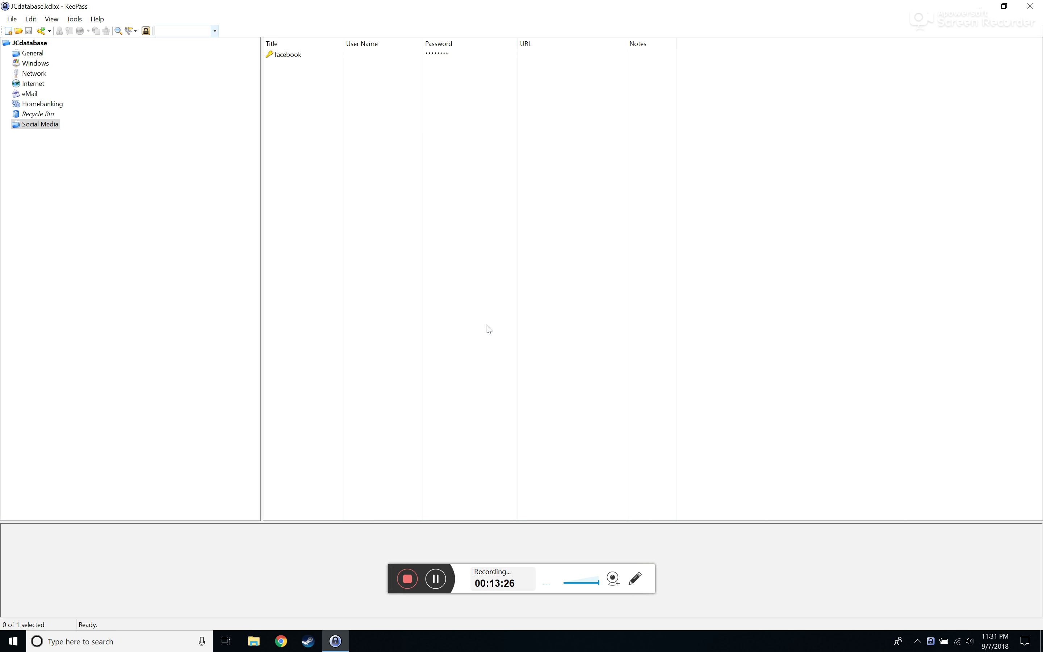
{"action": "left_click", "coordinate": [39, 53]}
{"action": "left_click", "coordinate": [29, 125]}
Close KeePass, reposition the JCdatabase.kdbx icon on the desktop, and launch Google Chrome
{"action": "left_click", "coordinate": [1030, 6]}
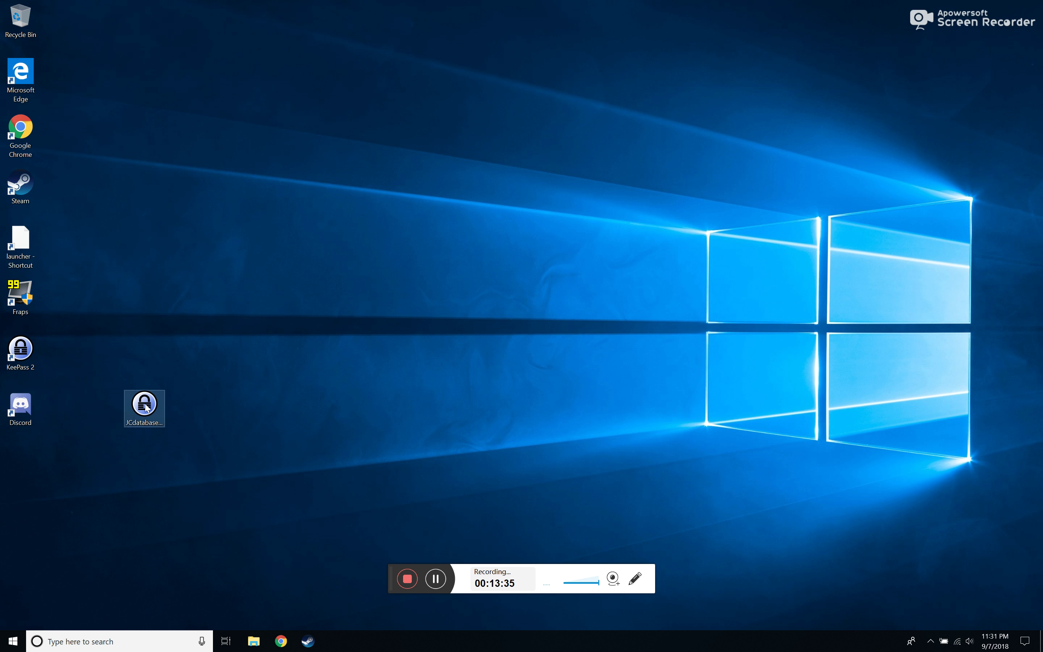
{"action": "left_click_drag", "start_coordinate": [147, 408], "coordinate": [531, 224]}
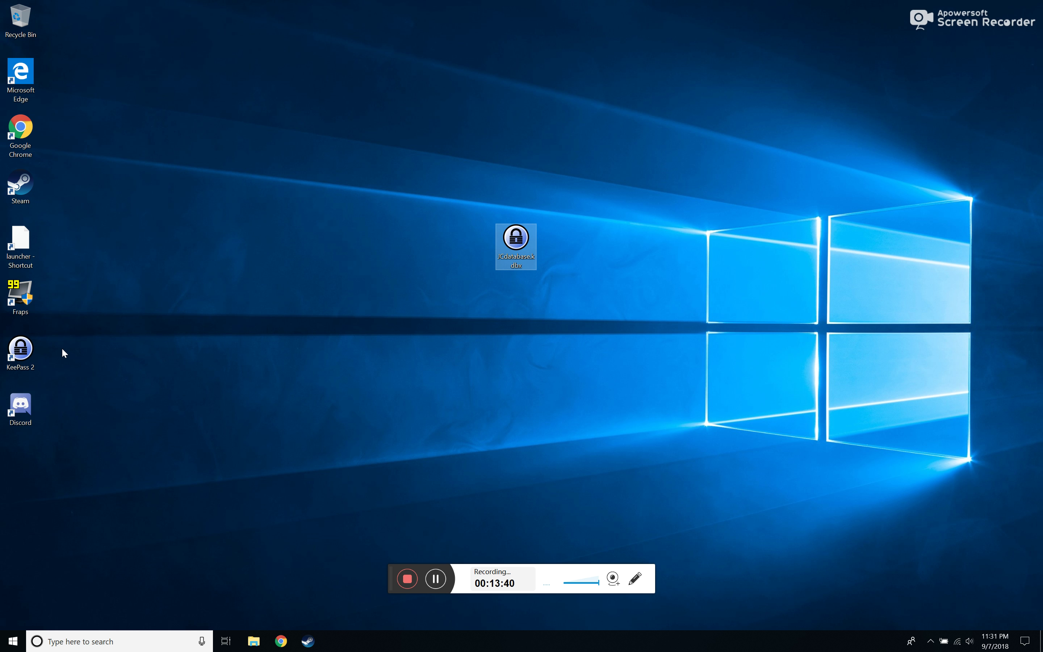
{"action": "left_click", "coordinate": [25, 346]}
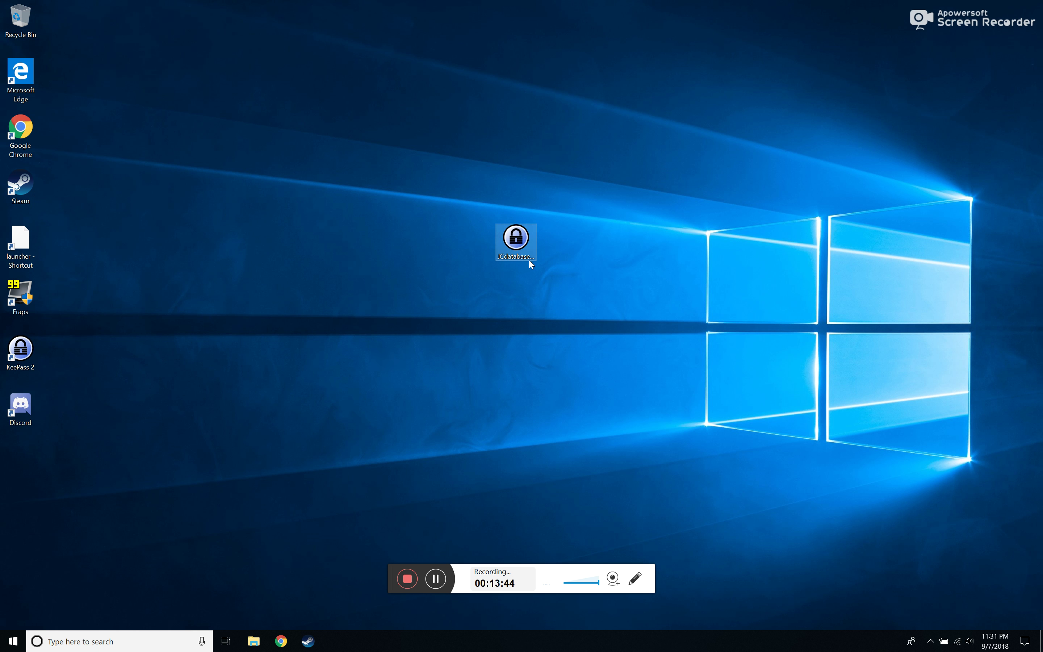
{"action": "left_click_drag", "start_coordinate": [530, 252], "coordinate": [311, 356]}
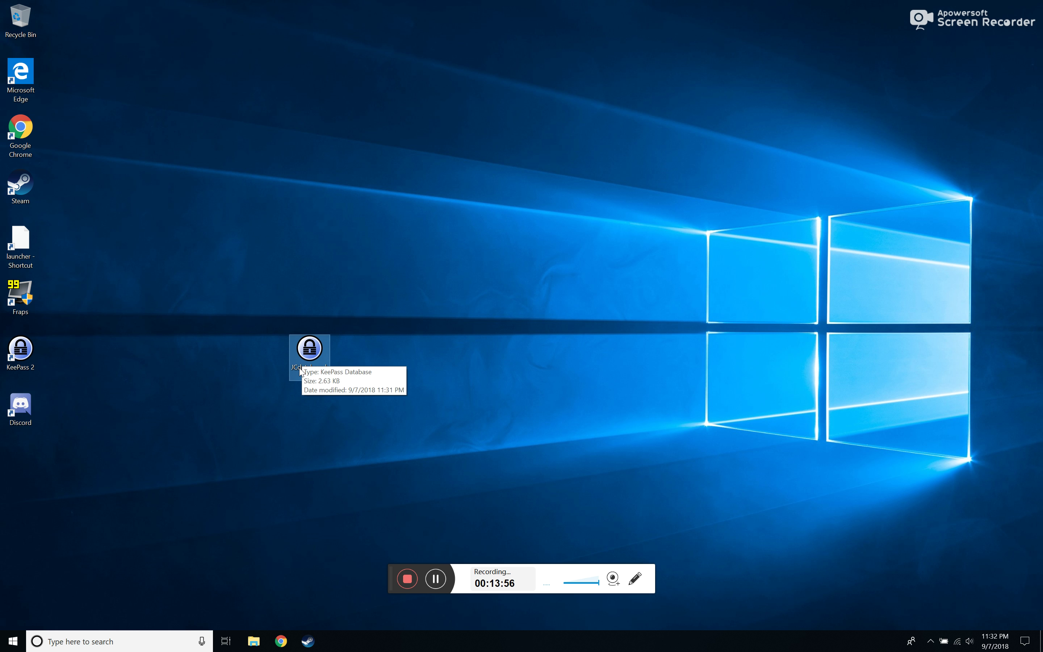
{"action": "left_click_drag", "start_coordinate": [804, 57], "coordinate": [482, 116]}
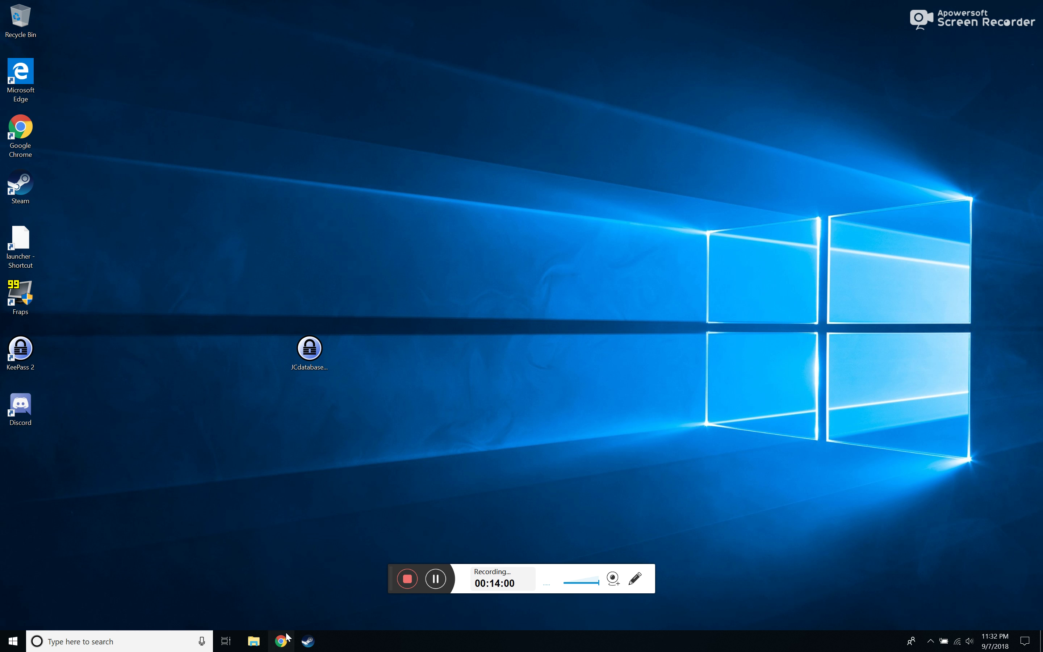
{"action": "left_click", "coordinate": [281, 640]}
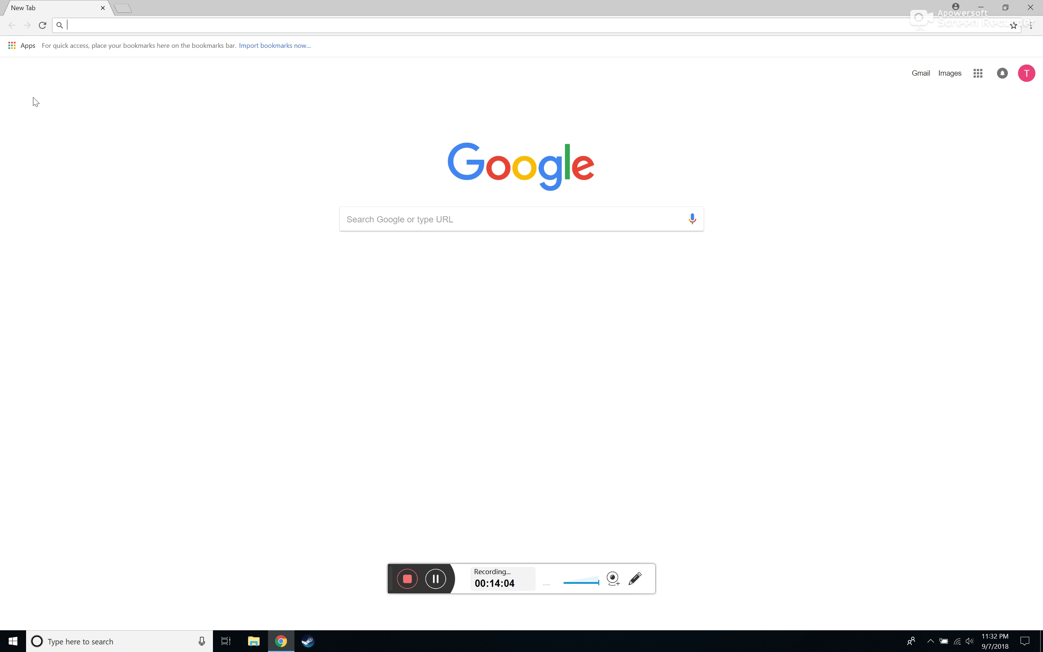
Close the Chrome New Tab window to return to the desktop
{"action": "left_click", "coordinate": [1030, 7]}
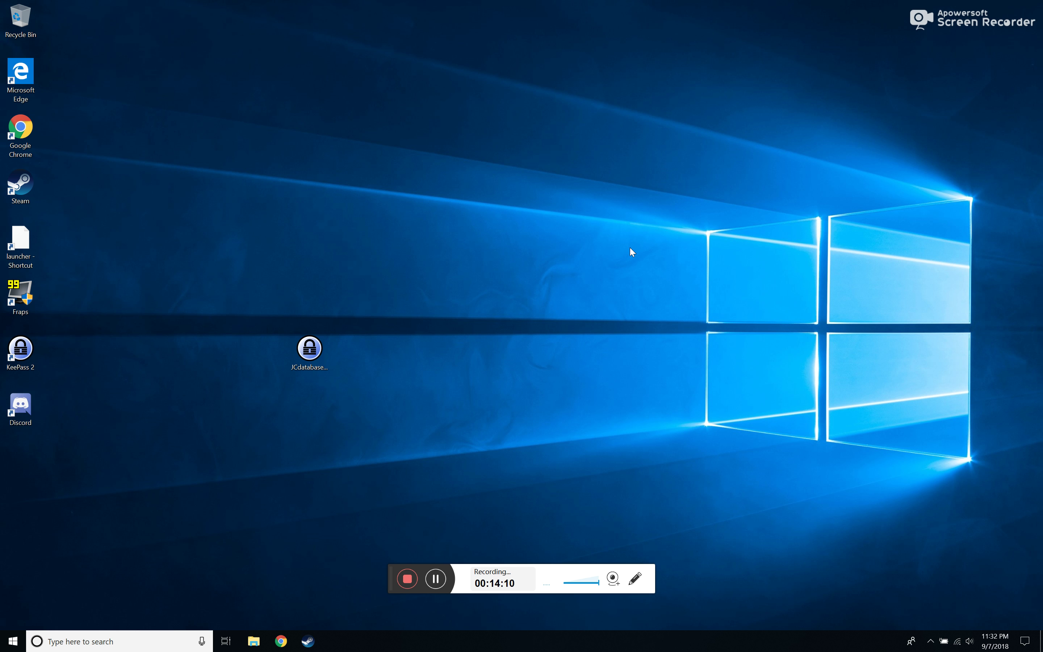
Copy JCdatabase.kdbx and paste a duplicate, 'JCdatabase - Copy.kdbx', onto the desktop
{"action": "left_click_drag", "start_coordinate": [296, 358], "coordinate": [244, 297]}
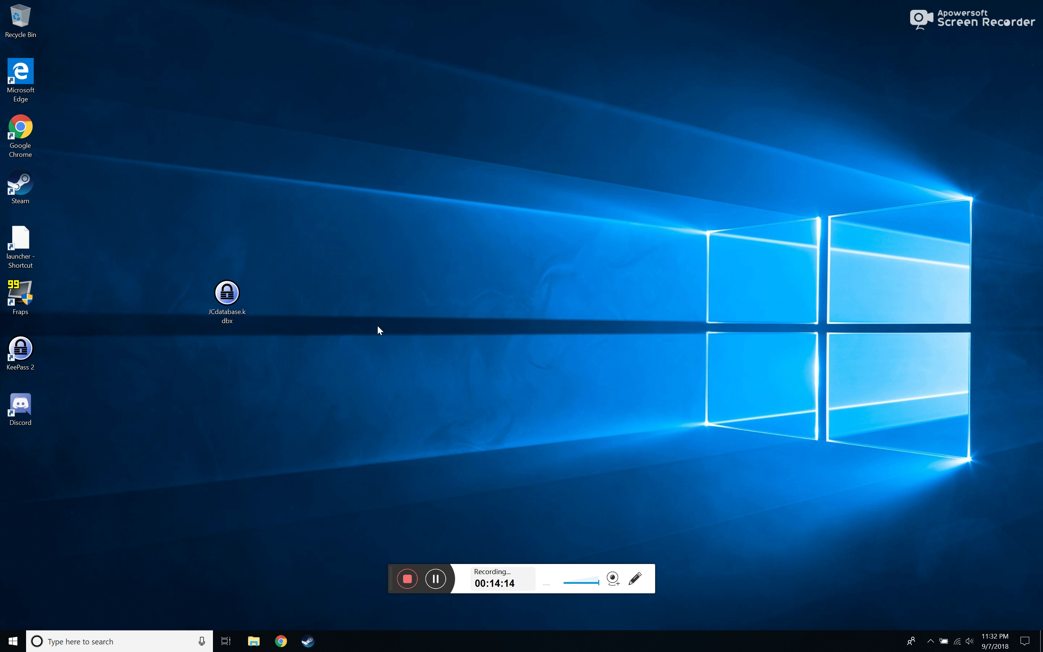
{"action": "right_click", "coordinate": [244, 302]}
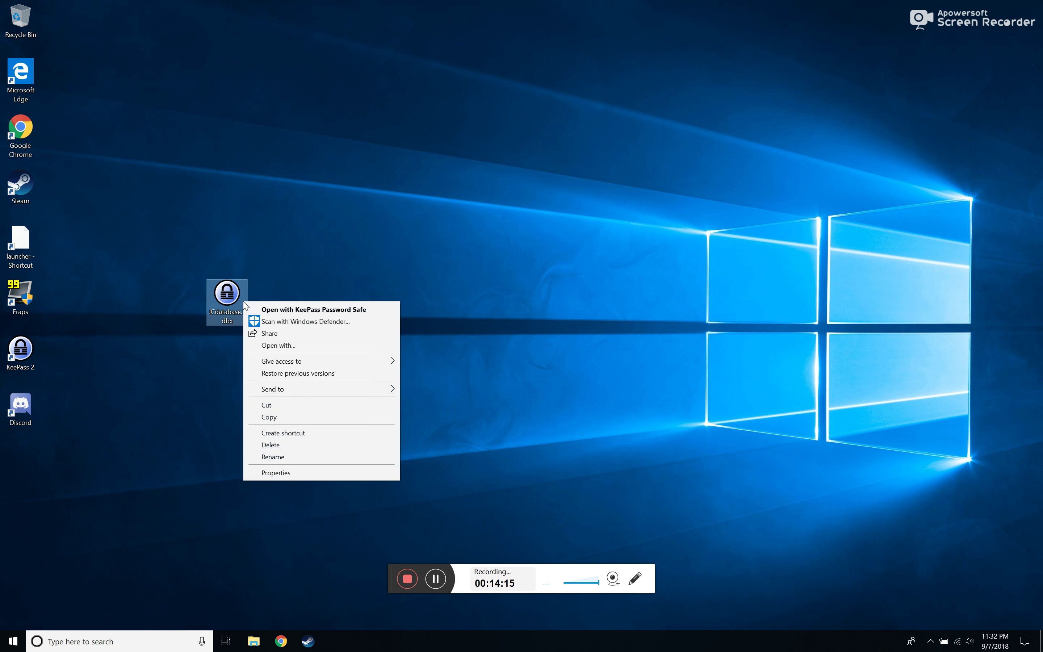
{"action": "left_click", "coordinate": [296, 417]}
{"action": "right_click", "coordinate": [460, 232]}
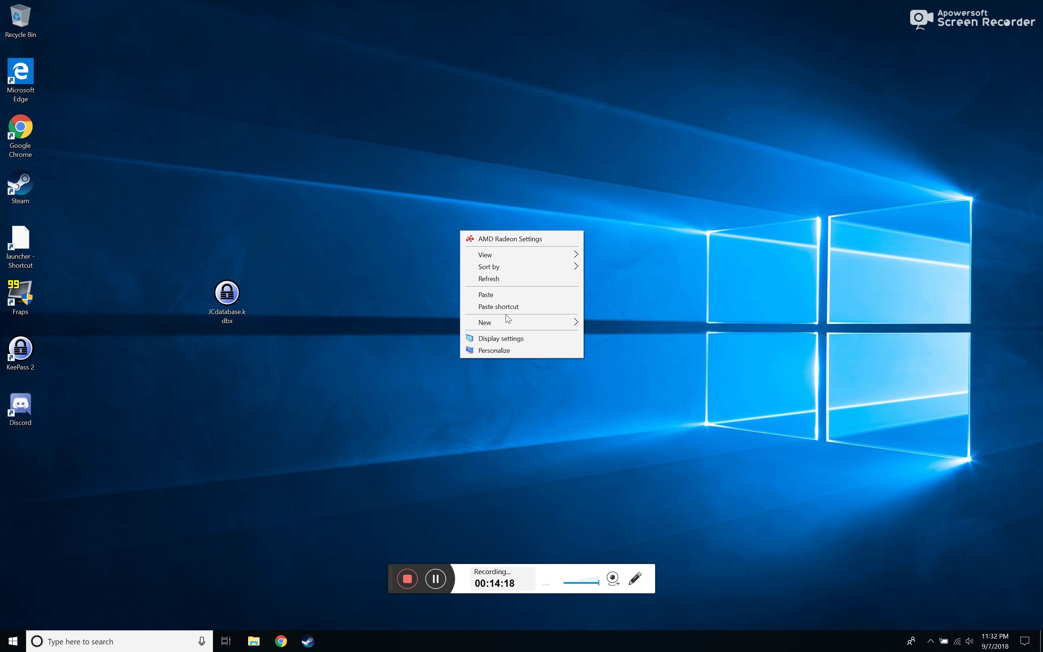
{"action": "left_click", "coordinate": [508, 294]}
Arrange the original and copied database icons on the desktop, leaving the copy selected
{"action": "left_click_drag", "start_coordinate": [450, 256], "coordinate": [368, 421]}
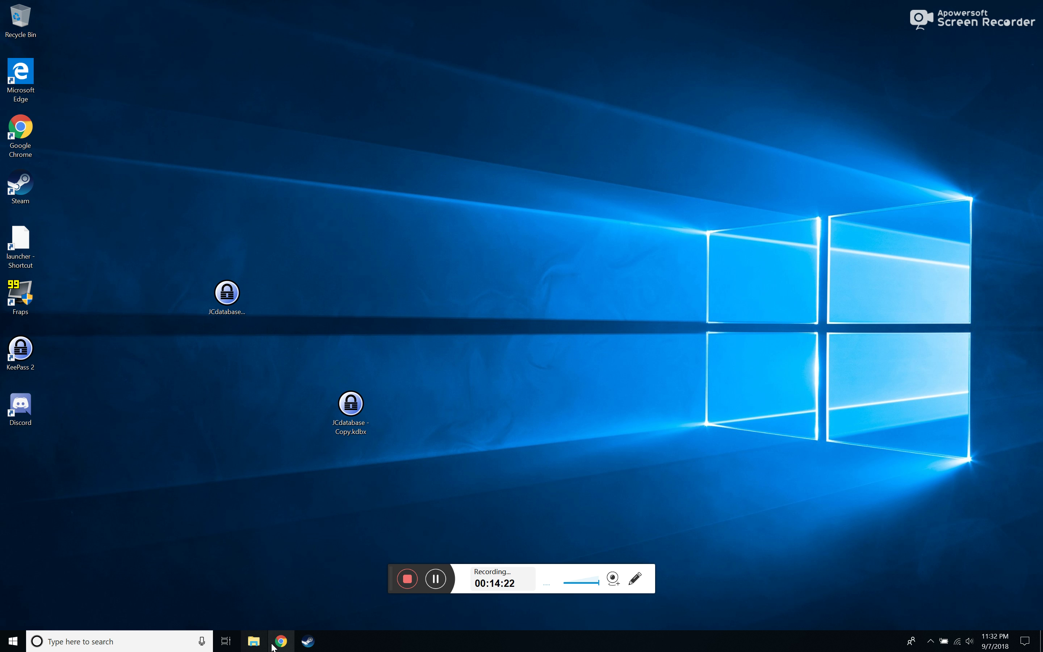
{"action": "left_click_drag", "start_coordinate": [401, 357], "coordinate": [367, 420]}
{"action": "left_click_drag", "start_coordinate": [448, 222], "coordinate": [214, 512]}
{"action": "left_click", "coordinate": [364, 425]}
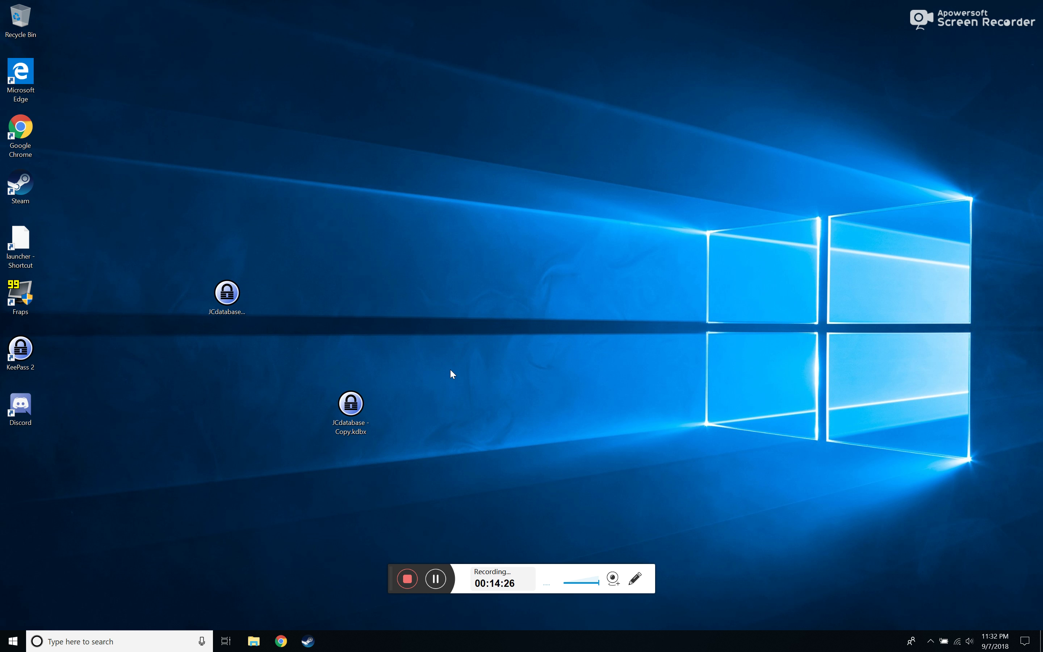
{"action": "left_click_drag", "start_coordinate": [351, 414], "coordinate": [433, 359]}
{"action": "left_click", "coordinate": [233, 304]}
{"action": "left_click_drag", "start_coordinate": [233, 303], "coordinate": [228, 249]}
{"action": "left_click_drag", "start_coordinate": [357, 307], "coordinate": [489, 421]}
{"action": "left_click", "coordinate": [503, 301]}
{"action": "left_click_drag", "start_coordinate": [497, 244], "coordinate": [431, 387]}
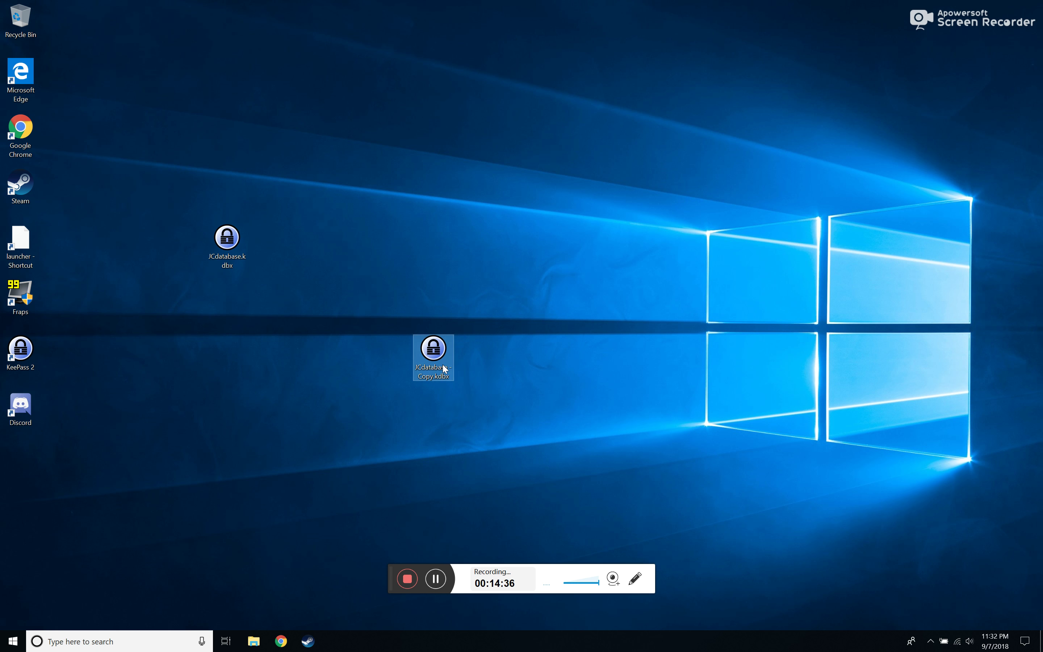
Rename 'JCdatabase - Copy.kdbx' to 'JCdatabase - 9.7.2018.kdbx'
{"action": "right_click", "coordinate": [443, 365]}
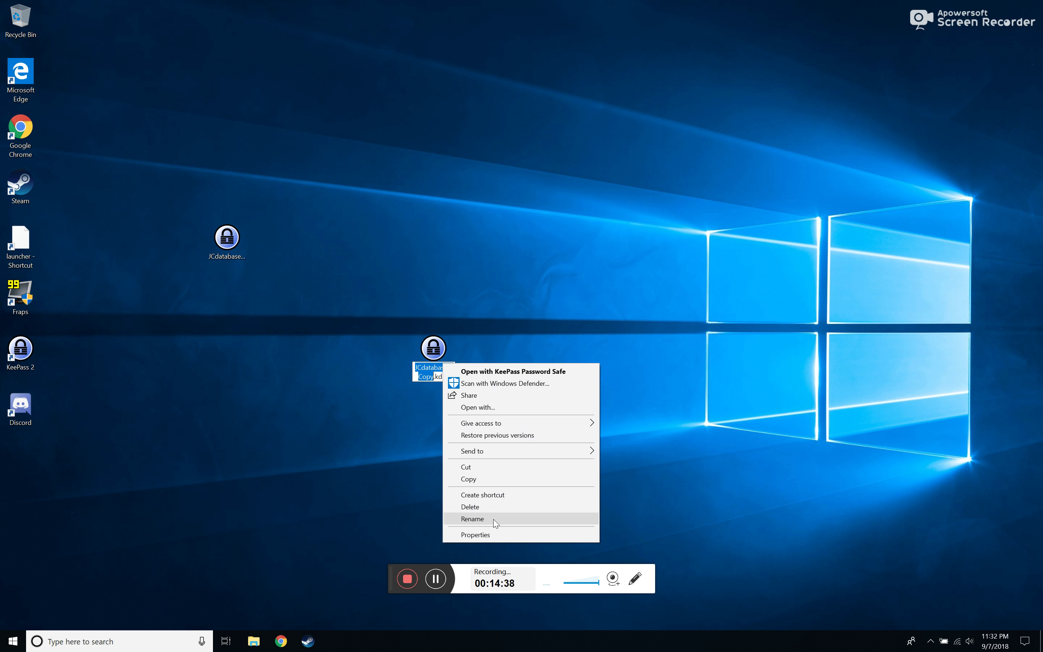
{"action": "left_click", "coordinate": [493, 519]}
{"action": "left_click", "coordinate": [453, 371]}
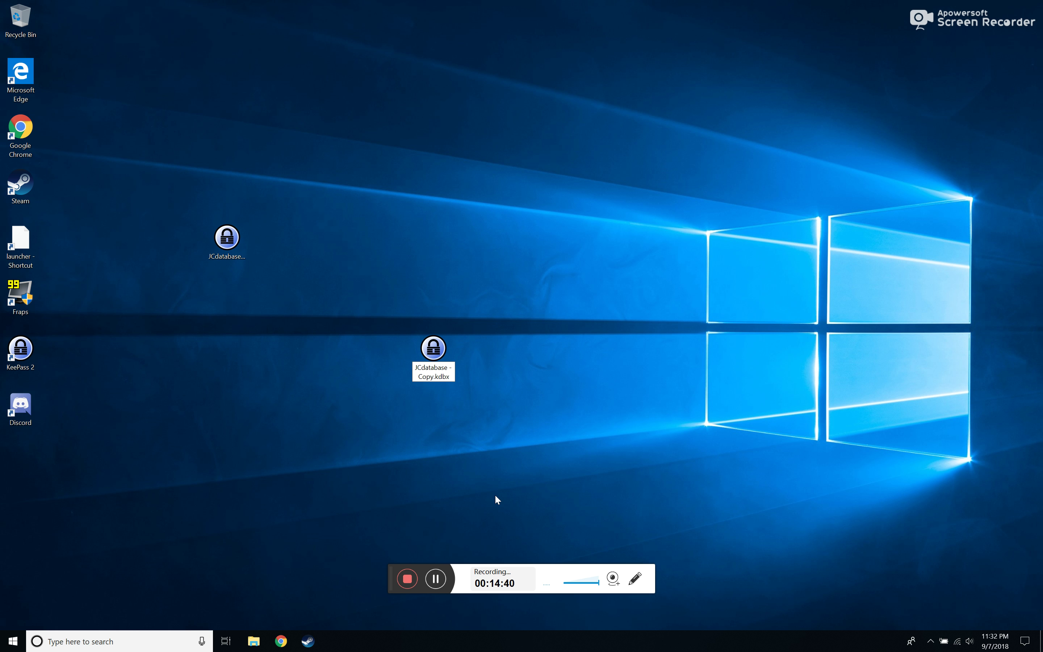
{"action": "key", "text": "Left"}
{"action": "key", "text": "Left"}
{"action": "key", "text": "Left"}
{"action": "key", "text": "Left"}
{"action": "key", "text": "Left"}
{"action": "key", "text": "BackSpace"}
{"action": "key", "text": "BackSpace"}
{"action": "key", "text": "BackSpace"}
{"action": "key", "text": "BackSpace"}
{"action": "type", "text": "9.7.2018"}
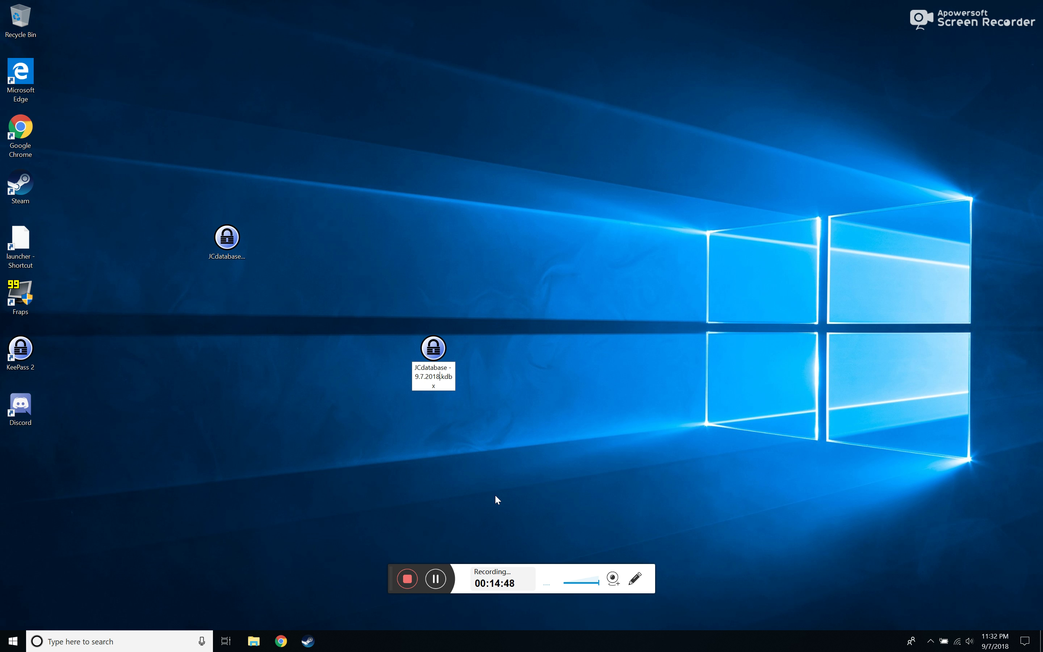
{"action": "key", "text": "Return"}
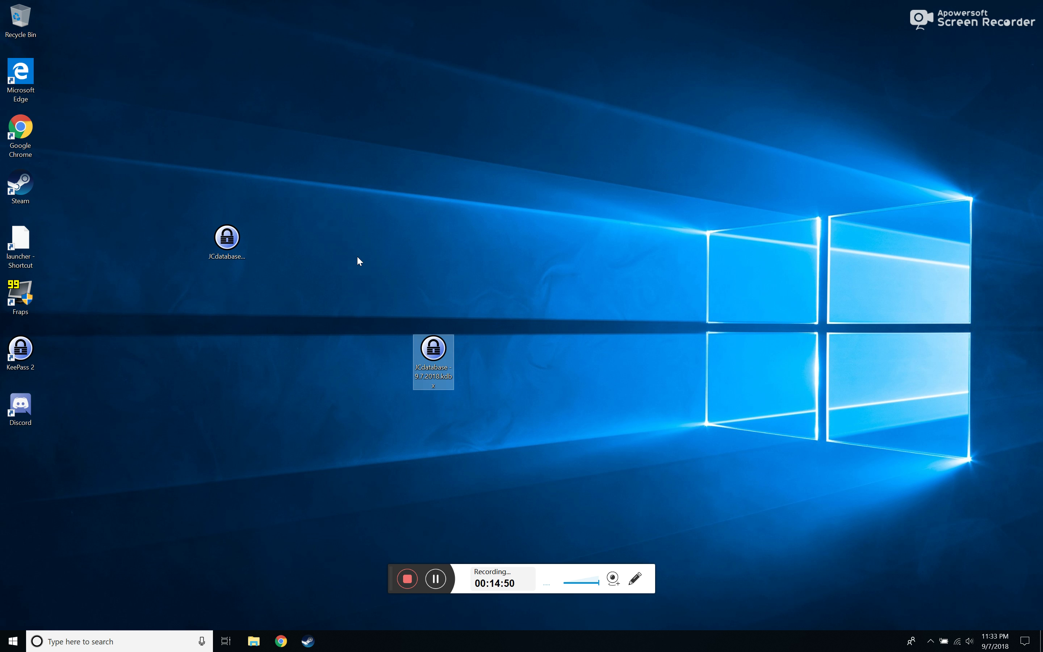
Move the dated backup beside the original and check its full file name
{"action": "left_click_drag", "start_coordinate": [433, 349], "coordinate": [313, 239]}
{"action": "left_click", "coordinate": [229, 236]}
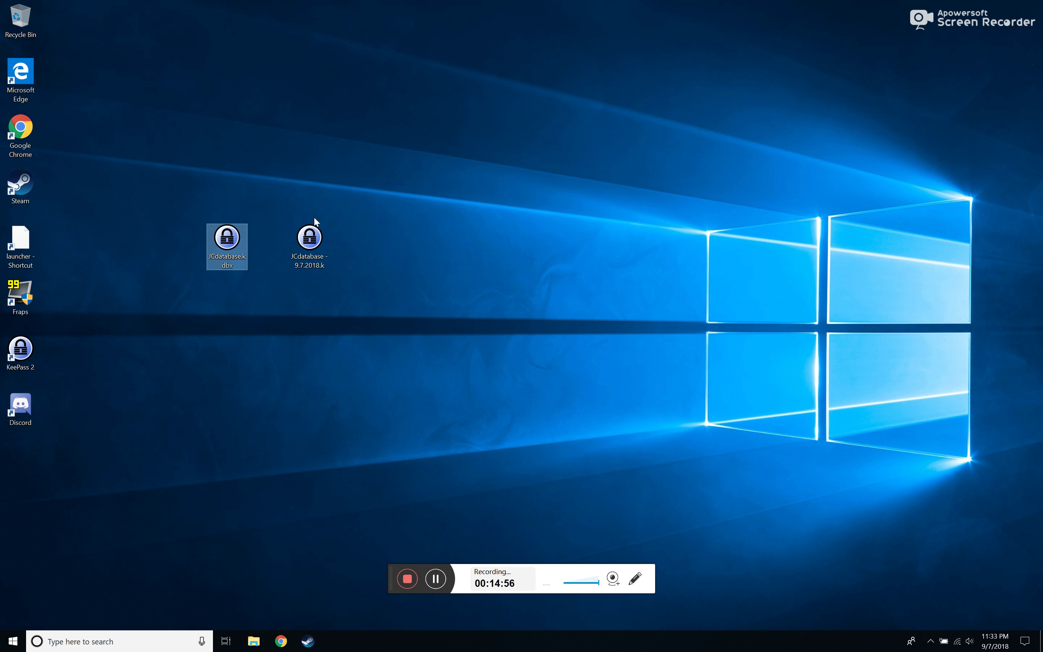
{"action": "left_click", "coordinate": [313, 229]}
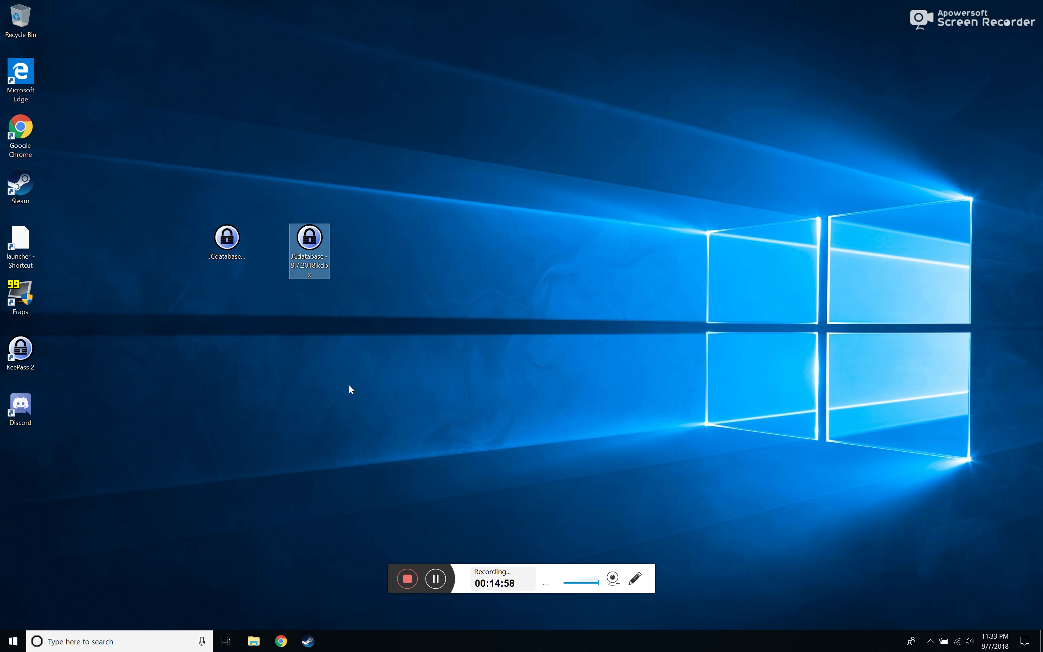
Drag the JCdatabase - 9.7.2018.kdbx icon to an empty spot near the desktop centre
{"action": "left_click_drag", "start_coordinate": [313, 236], "coordinate": [408, 313]}
{"action": "left_click_drag", "start_coordinate": [306, 412], "coordinate": [305, 412]}
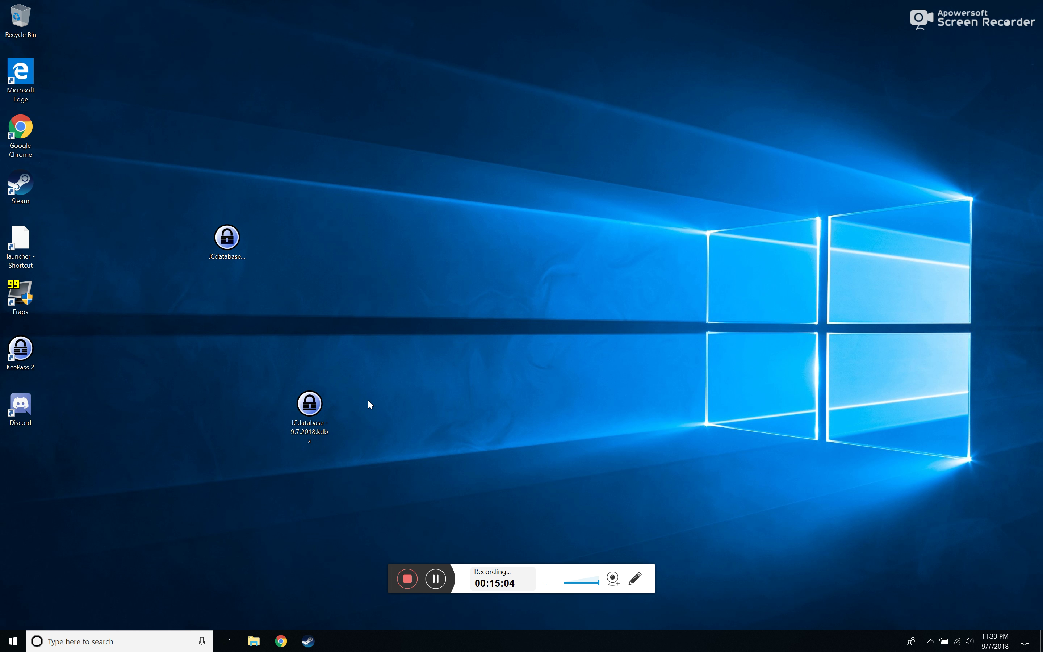
{"action": "left_click", "coordinate": [309, 408]}
{"action": "left_click_drag", "start_coordinate": [314, 403], "coordinate": [231, 351]}
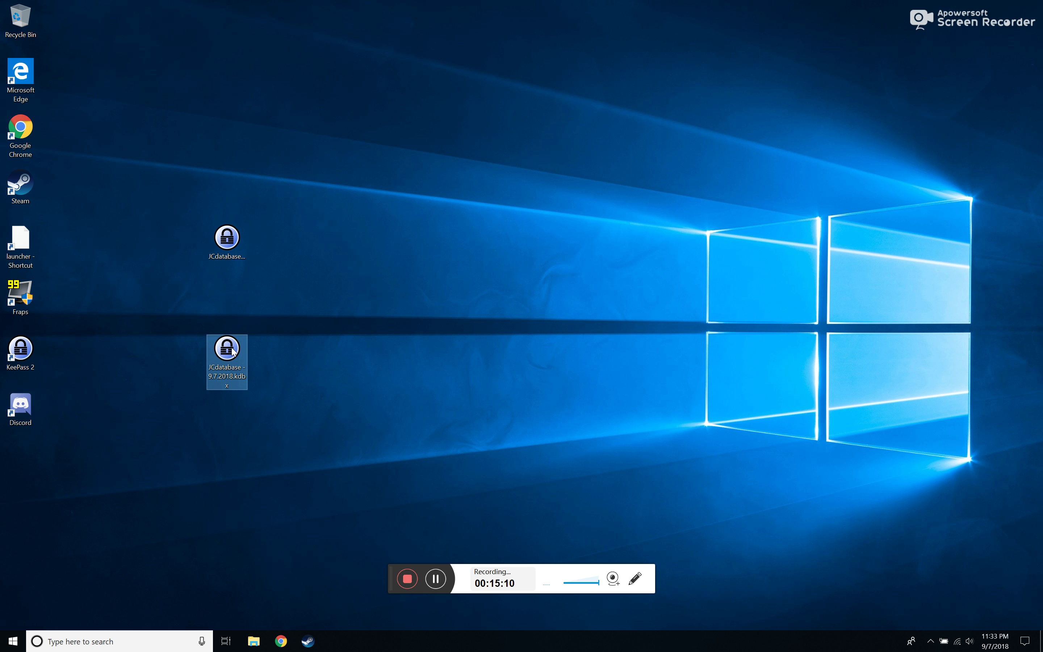
{"action": "mouse_move", "coordinate": [234, 360]}
{"action": "left_mouse_down"}
{"action": "mouse_move", "coordinate": [234, 335]}
{"action": "mouse_move", "coordinate": [239, 345]}
{"action": "left_mouse_up"}
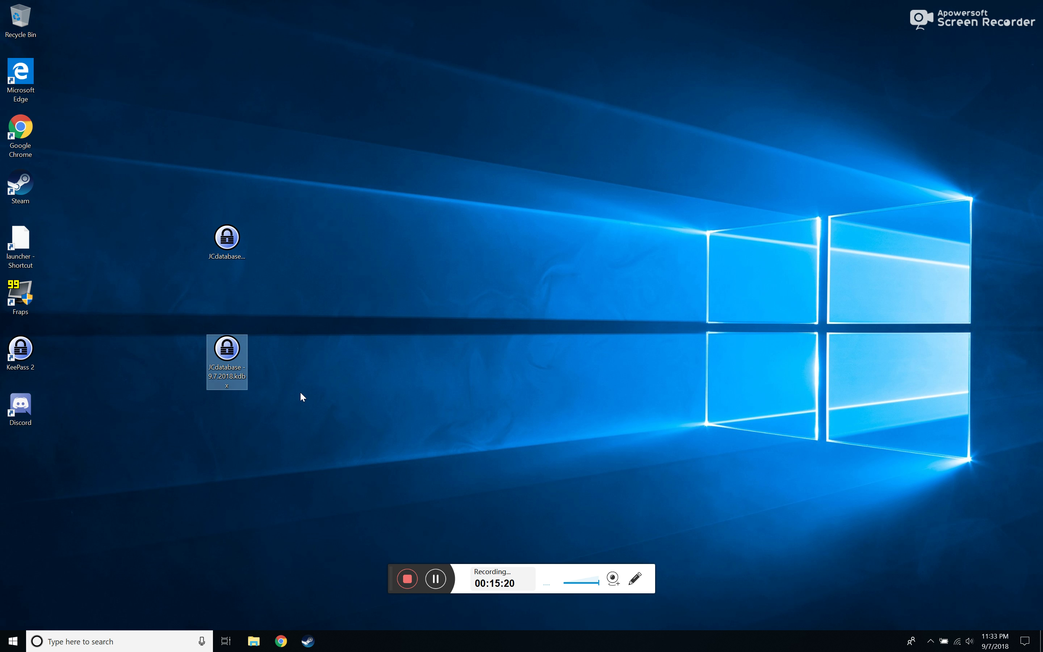
{"action": "left_click_drag", "start_coordinate": [228, 353], "coordinate": [517, 224]}
{"action": "left_click", "coordinate": [465, 124]}
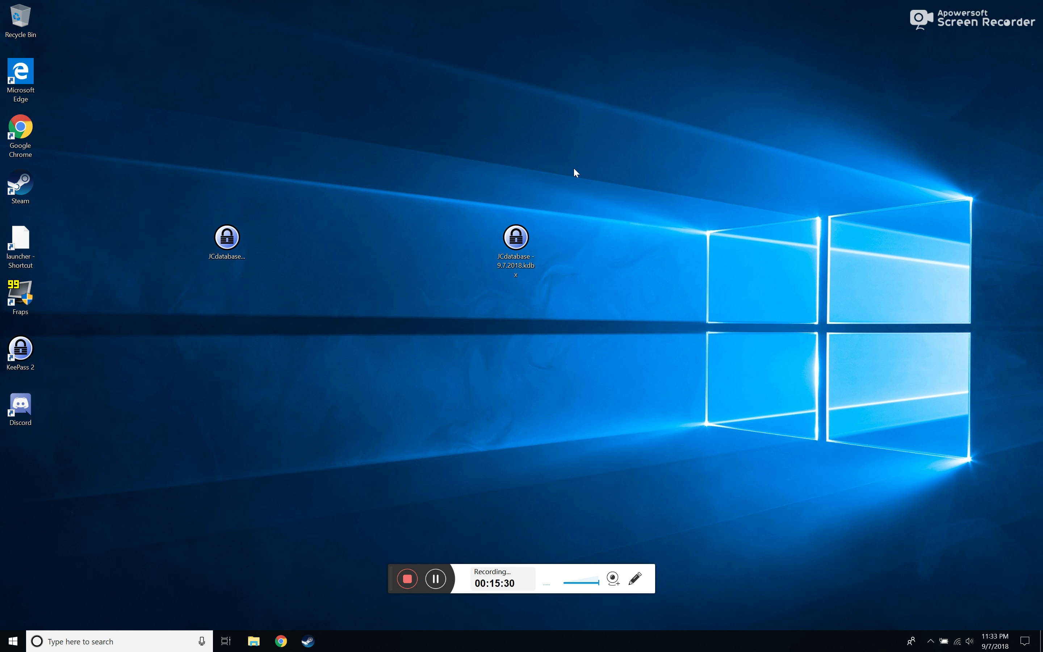
{"action": "left_click_drag", "start_coordinate": [593, 159], "coordinate": [475, 334]}
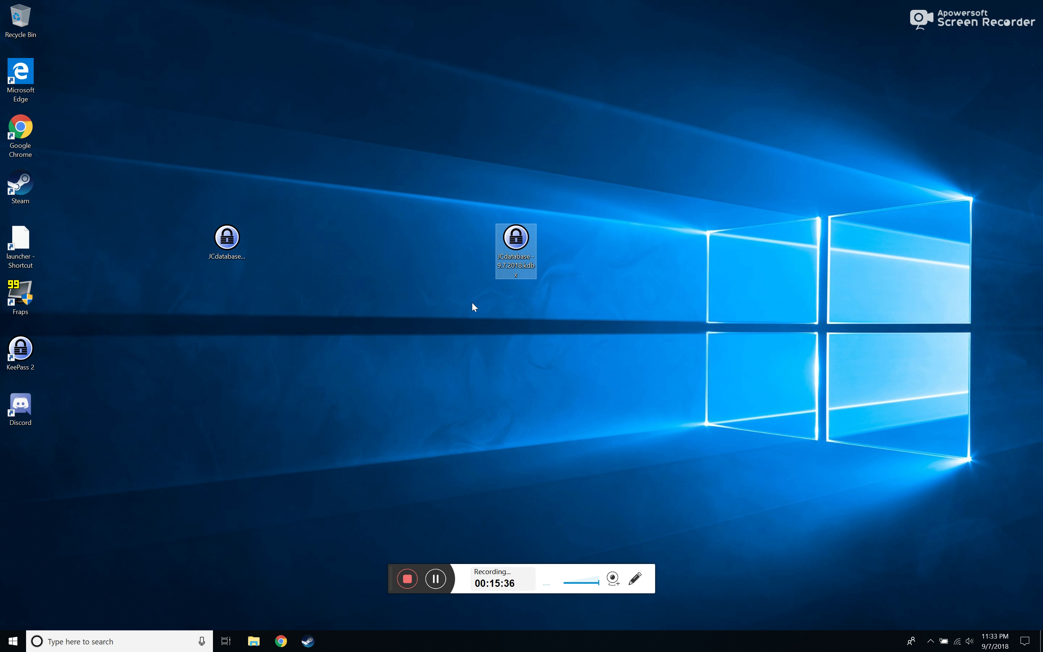
{"action": "left_click_drag", "start_coordinate": [471, 302], "coordinate": [557, 194]}
{"action": "left_click", "coordinate": [558, 203]}
{"action": "left_click_drag", "start_coordinate": [524, 240], "coordinate": [456, 167]}
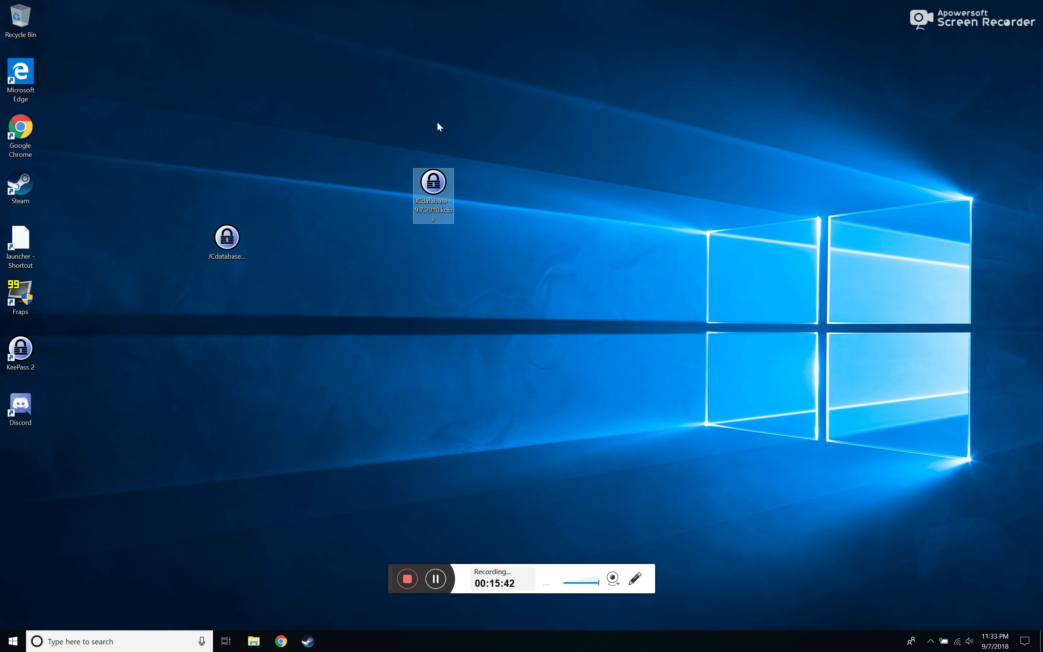
{"action": "left_click_drag", "start_coordinate": [433, 190], "coordinate": [598, 245]}
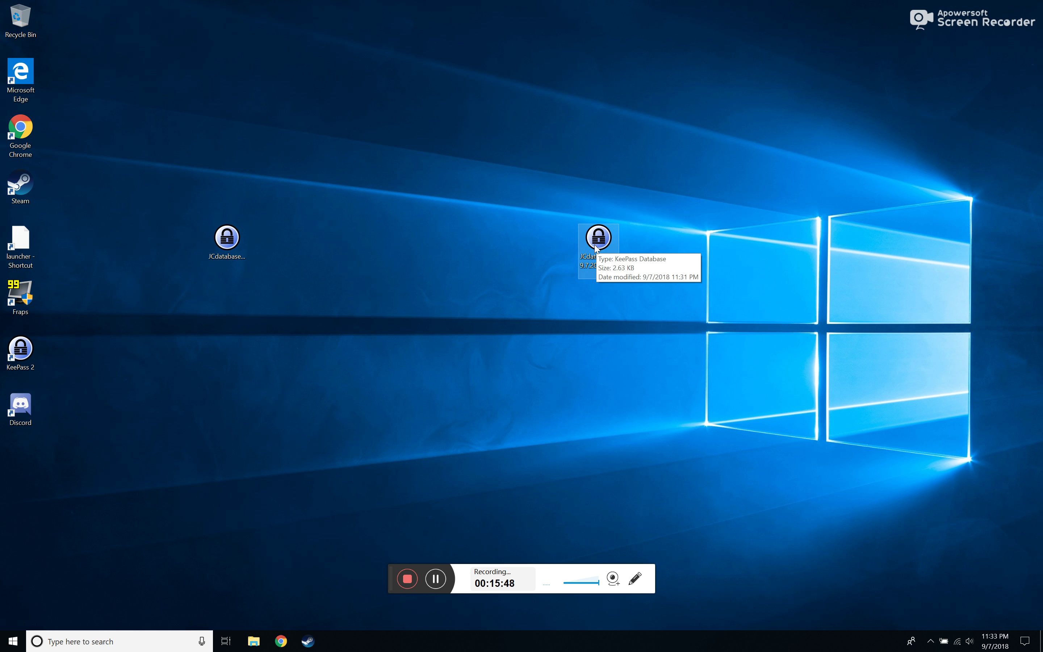
{"action": "left_click", "coordinate": [504, 380]}
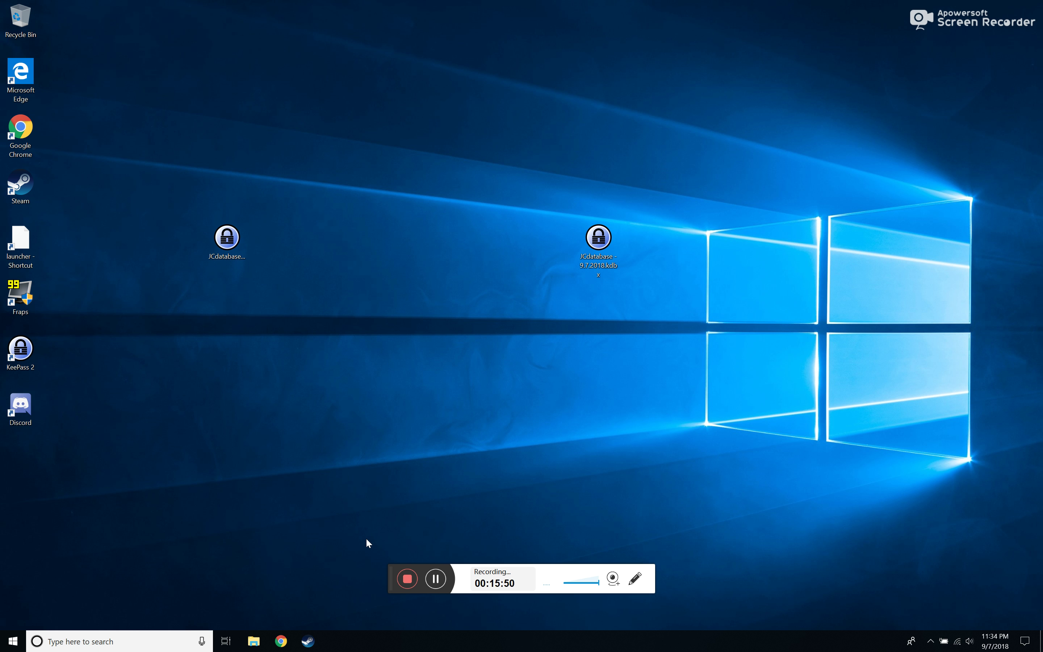
{"action": "left_click_drag", "start_coordinate": [601, 247], "coordinate": [465, 300]}
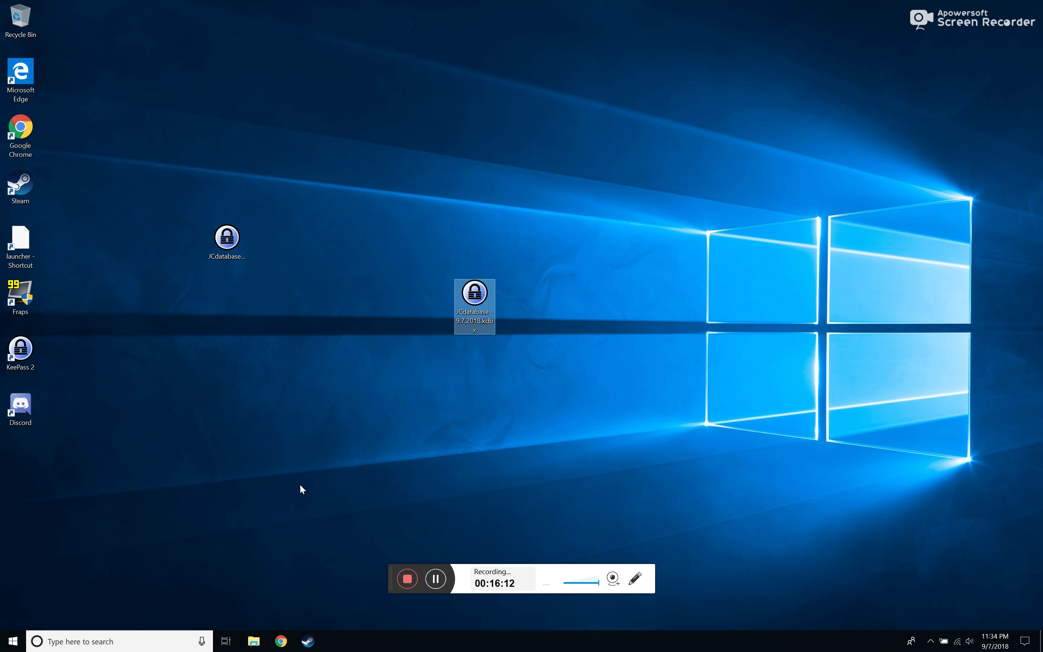
Launch Chrome and go to Google Drive through the Google apps menu
{"action": "left_click", "coordinate": [280, 641]}
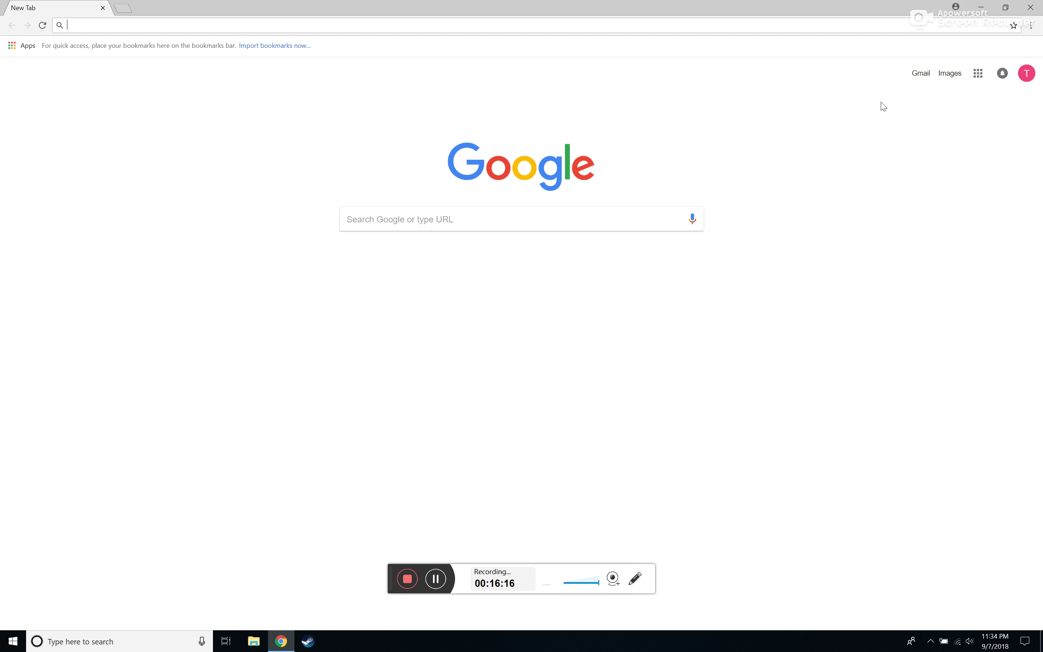
{"action": "left_click", "coordinate": [975, 80]}
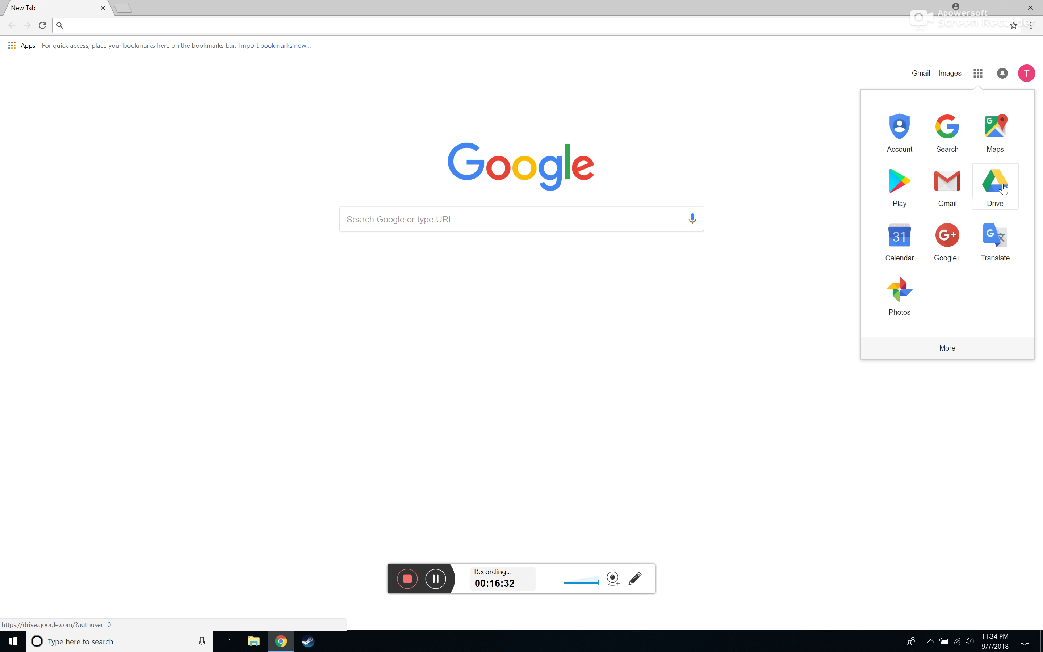
{"action": "left_click", "coordinate": [796, 127]}
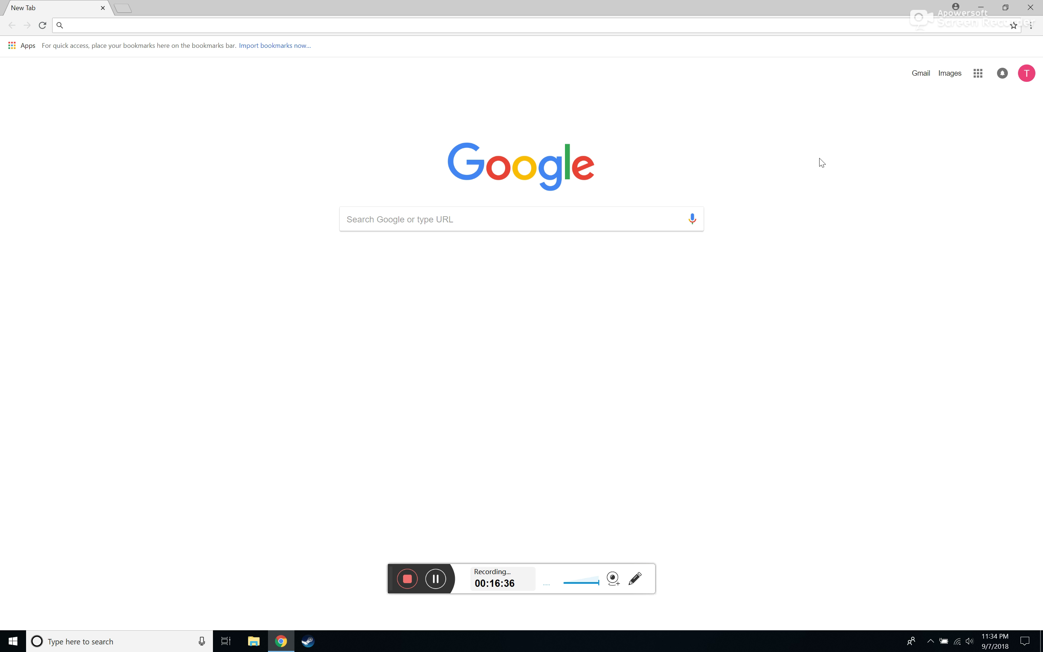
{"action": "left_click", "coordinate": [978, 74]}
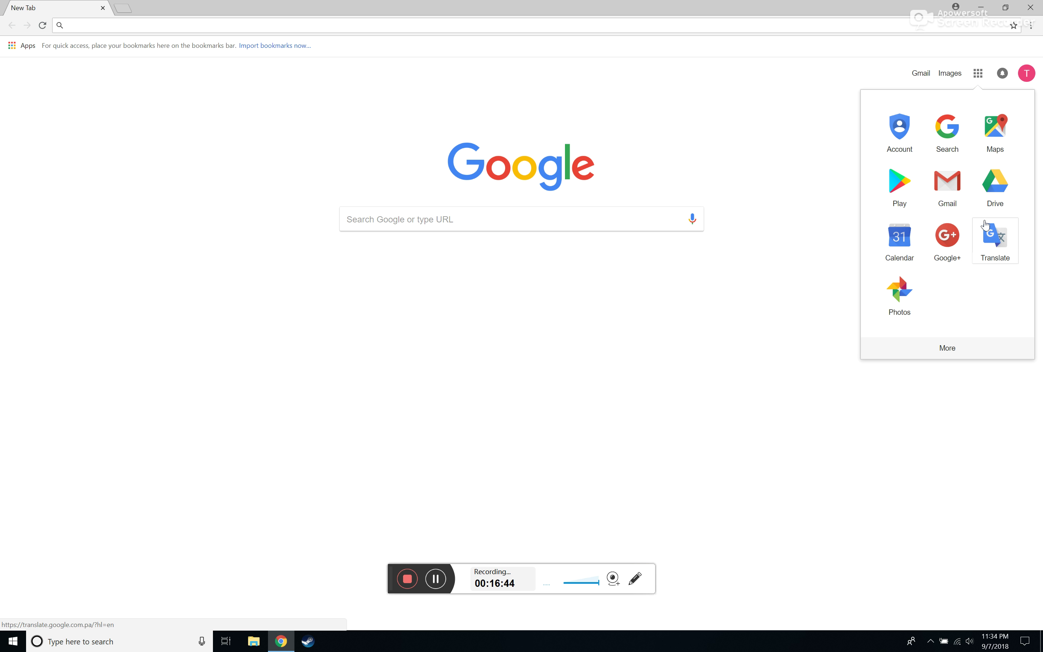
{"action": "left_click", "coordinate": [1009, 198]}
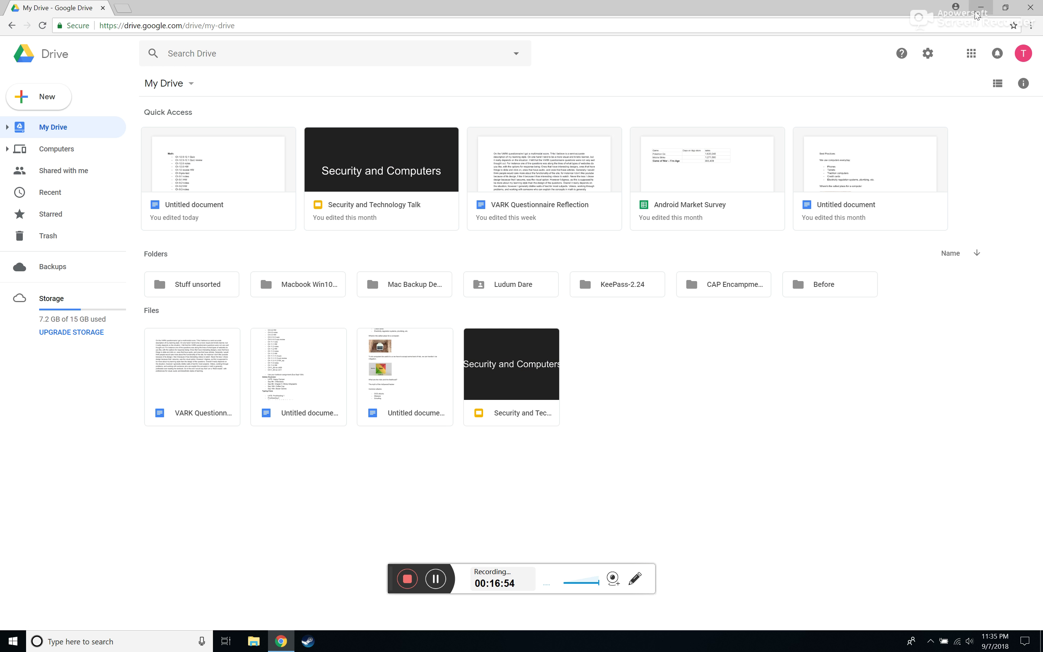
Restore the browser window, create a 'Keepass' folder under My Drive, and open it
{"action": "left_click", "coordinate": [999, 9]}
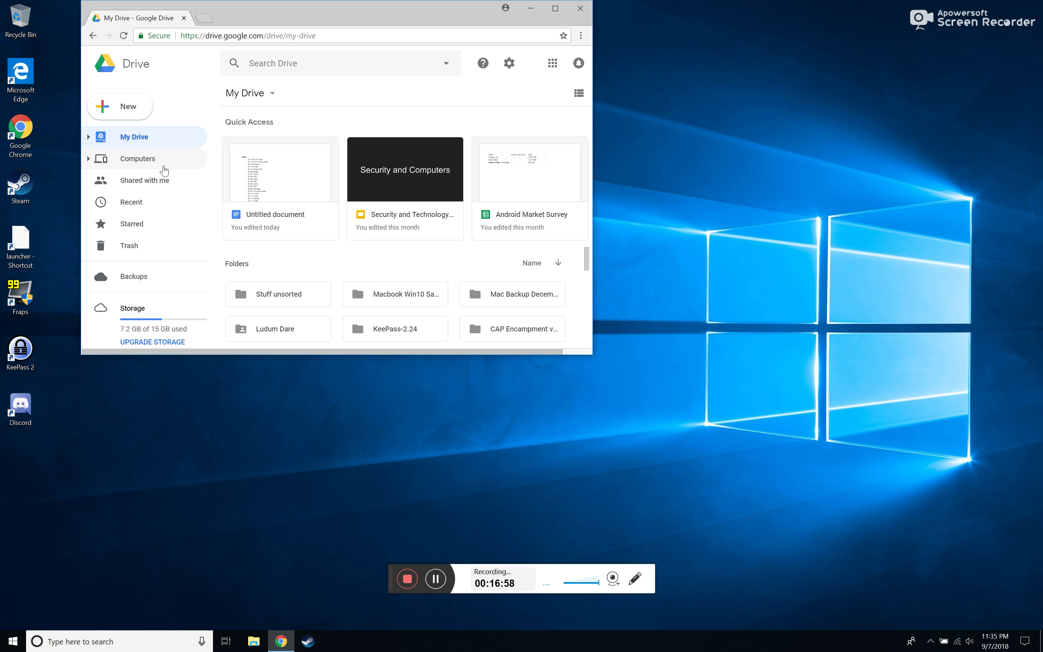
{"action": "right_click", "coordinate": [151, 137]}
{"action": "left_click", "coordinate": [151, 147]}
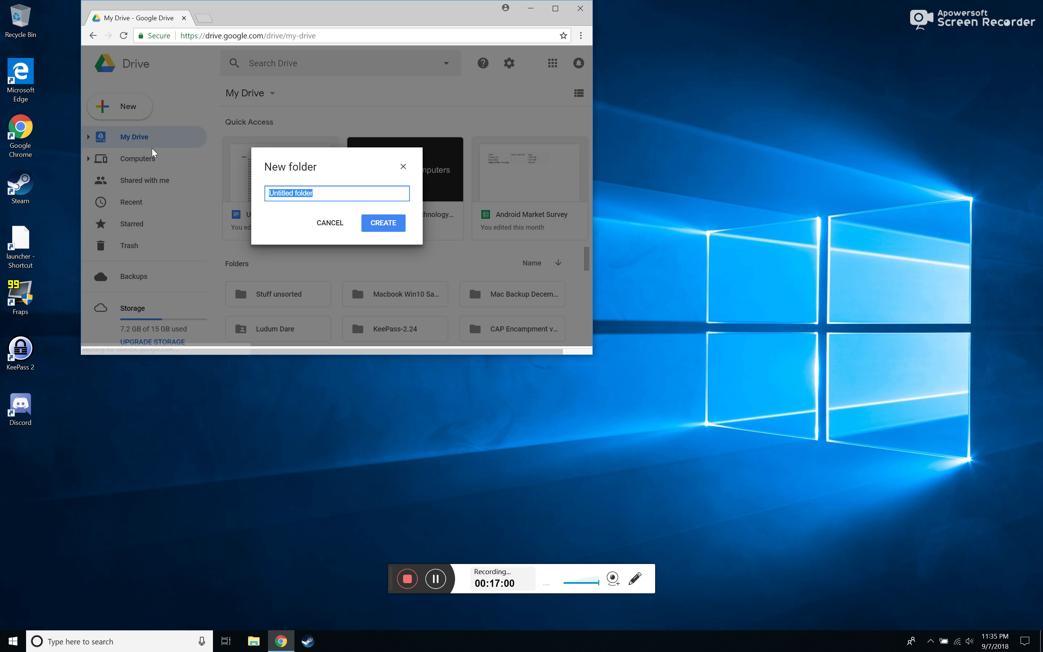
{"action": "type", "text": "Keepass"}
{"action": "left_click", "coordinate": [373, 229]}
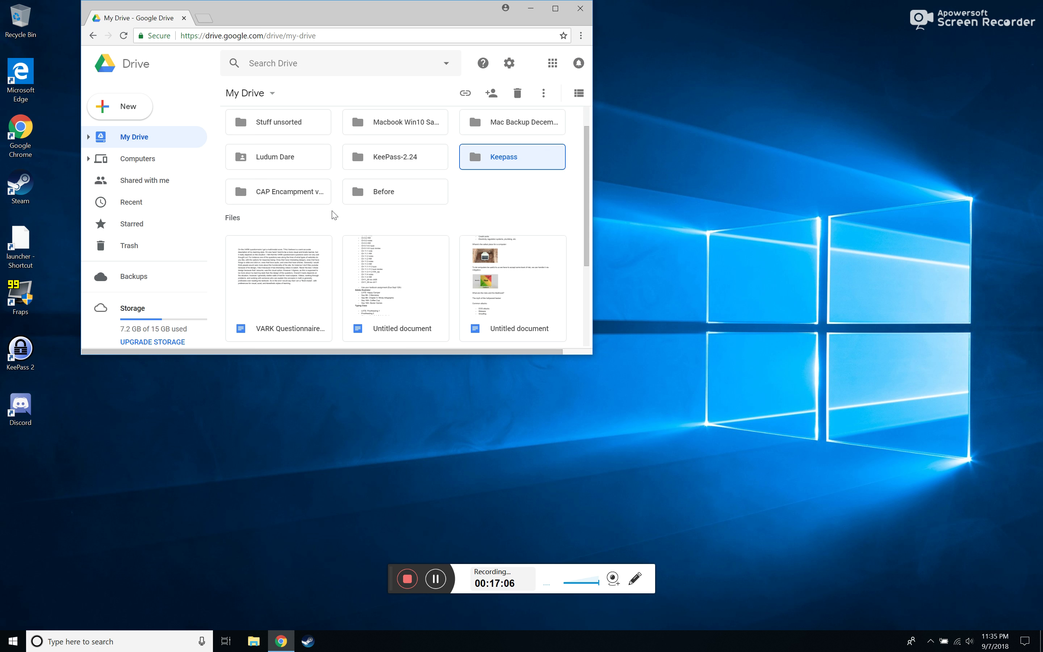
{"action": "double_click", "coordinate": [503, 161]}
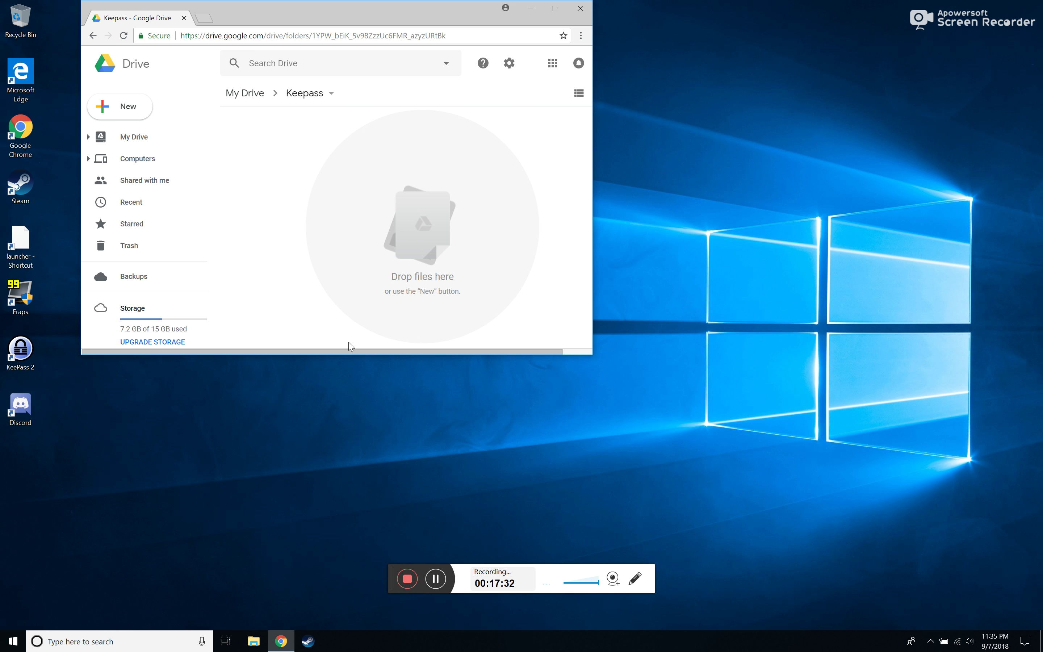
Upload JCdatabase - 9.7.2018.kdbx from the Desktop into the Keepass Drive folder
{"action": "left_click_drag", "start_coordinate": [410, 12], "coordinate": [449, 131]}
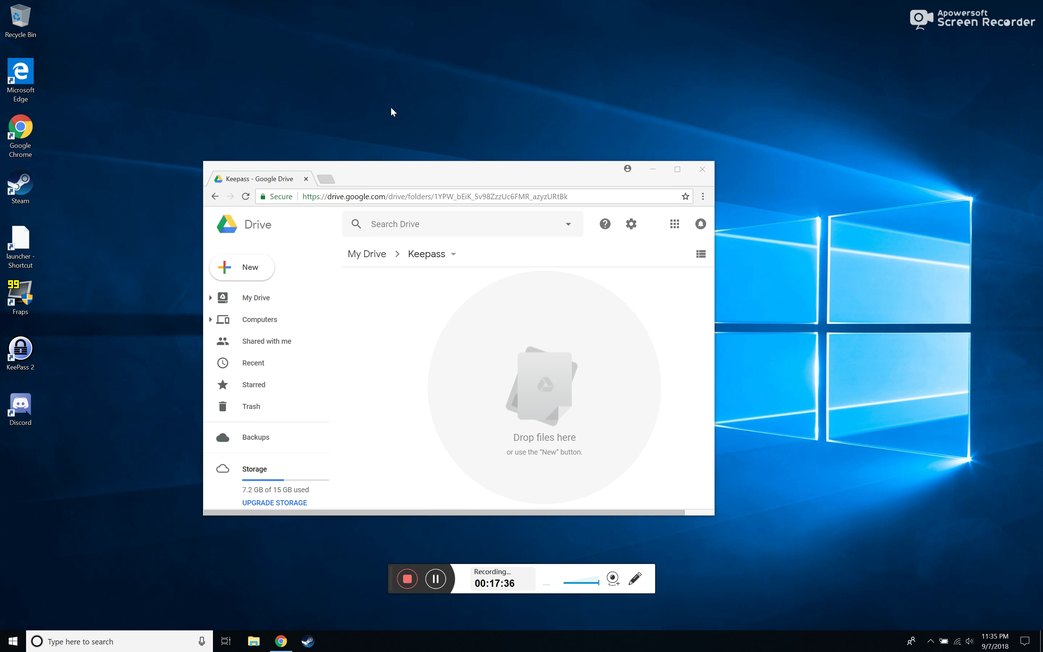
{"action": "left_click_drag", "start_coordinate": [428, 174], "coordinate": [251, 102]}
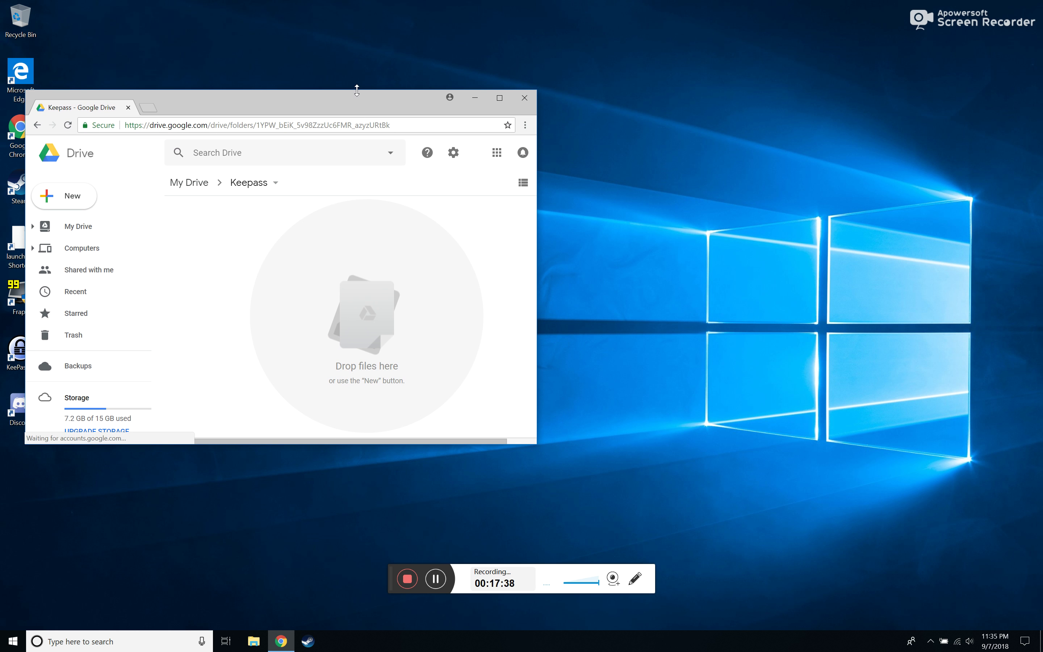
{"action": "left_click_drag", "start_coordinate": [360, 106], "coordinate": [868, 44]}
{"action": "right_click", "coordinate": [709, 241]}
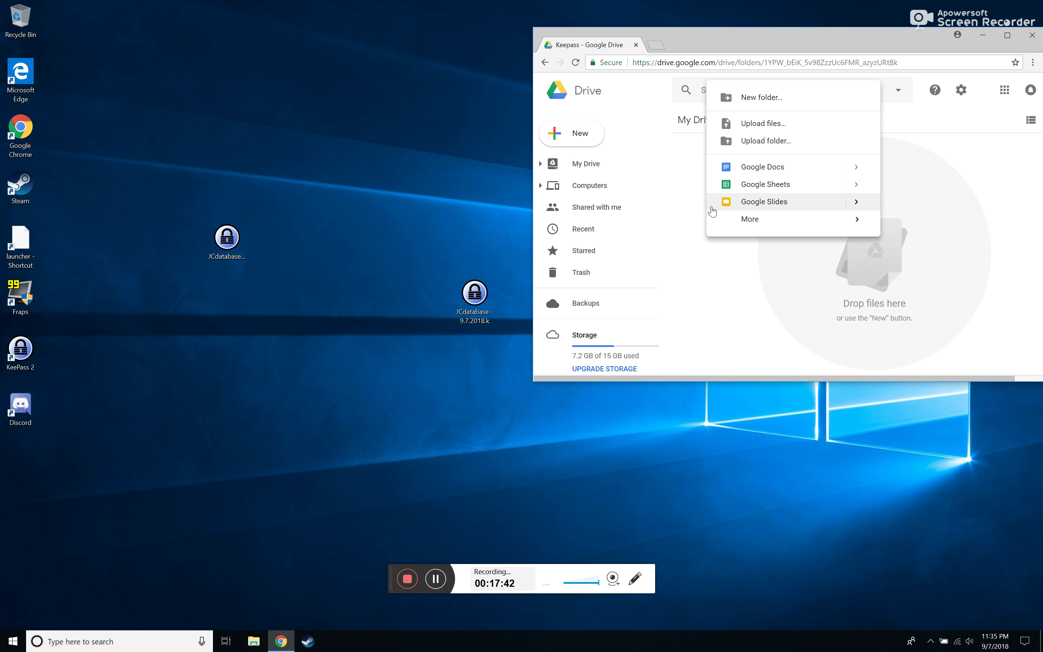
{"action": "left_click", "coordinate": [787, 125]}
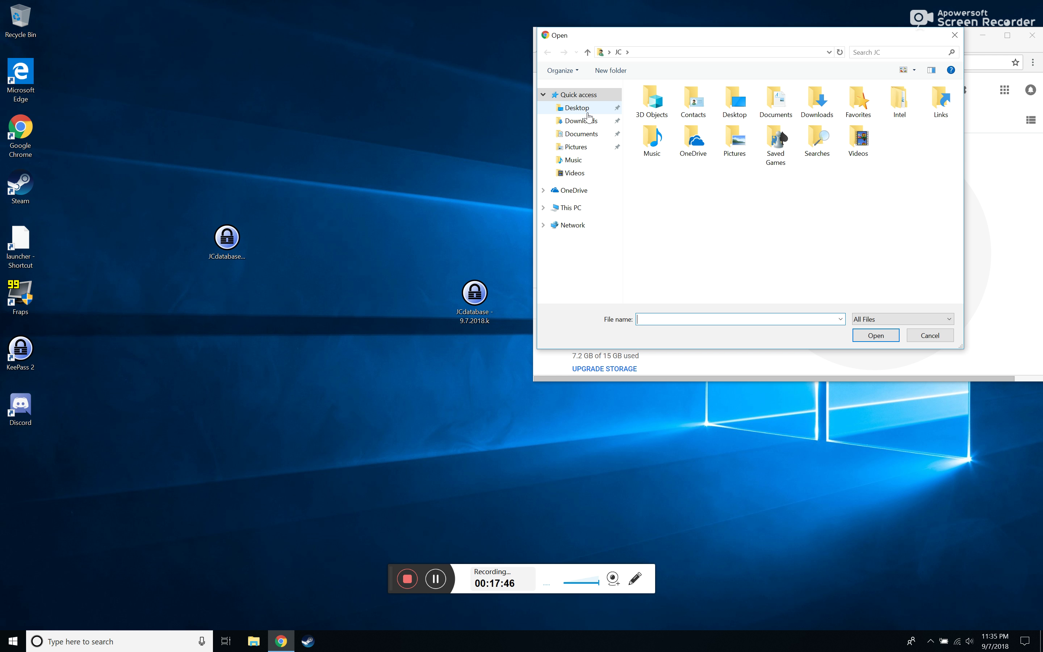
{"action": "left_click", "coordinate": [587, 113]}
{"action": "left_click", "coordinate": [693, 119]}
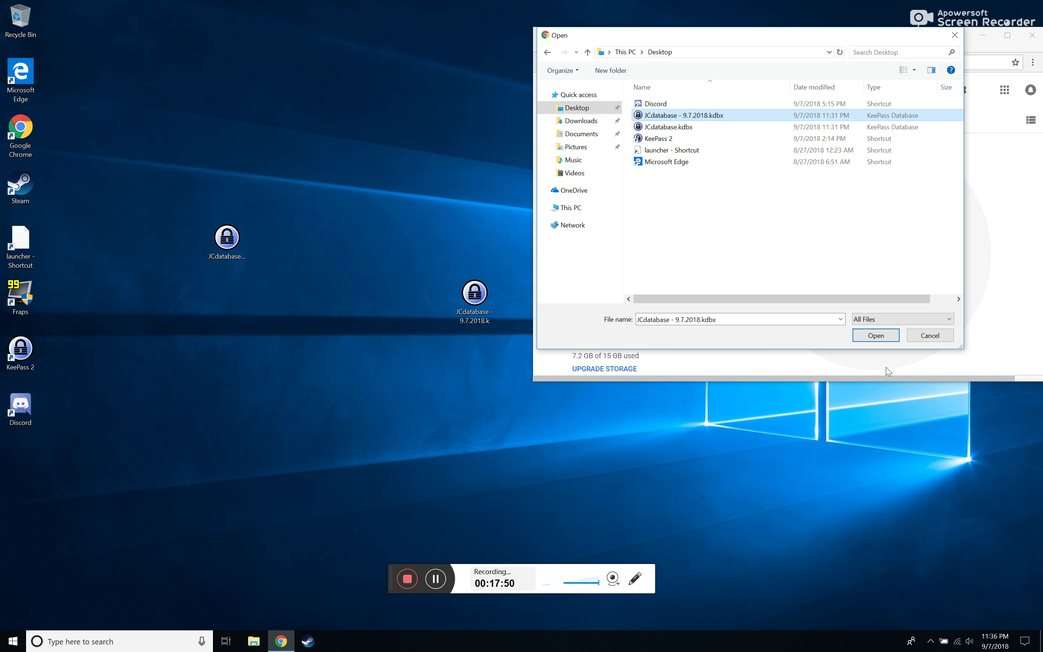
{"action": "left_click", "coordinate": [877, 336]}
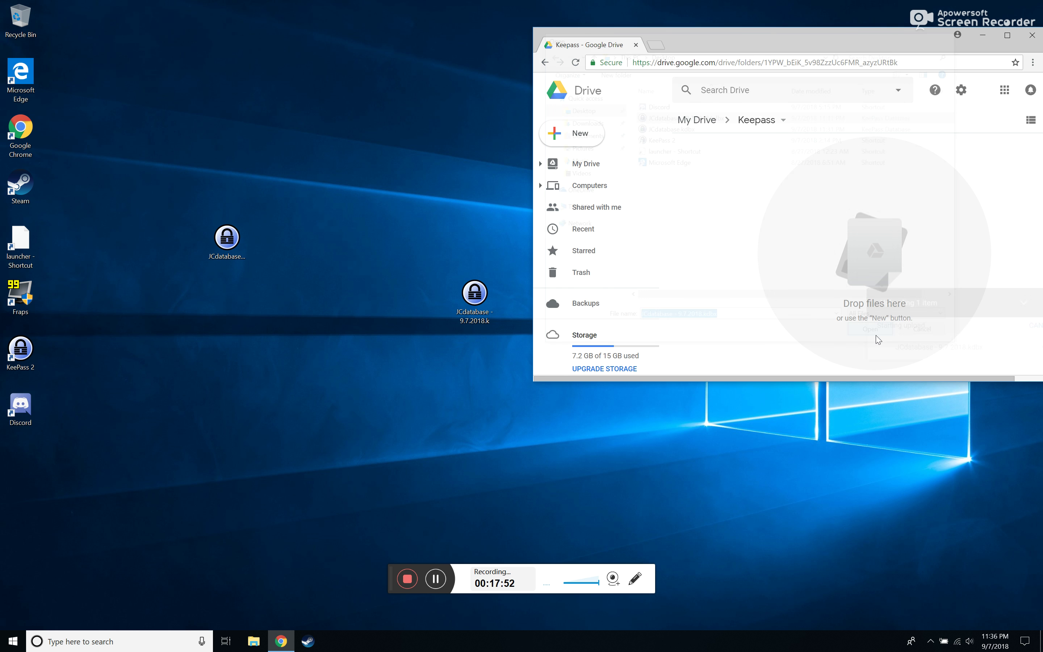
{"action": "left_click_drag", "start_coordinate": [854, 48], "coordinate": [597, 76]}
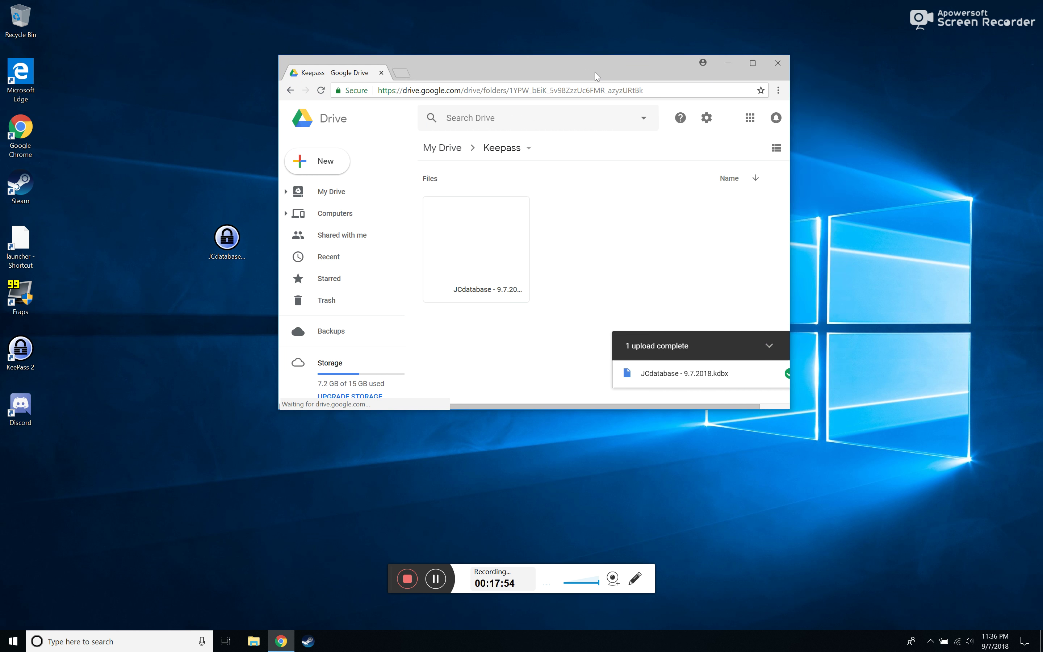
Maximize Chrome and preview the uploaded JCdatabase - 9.7.2018.kdbx, then close the preview
{"action": "left_click", "coordinate": [753, 63]}
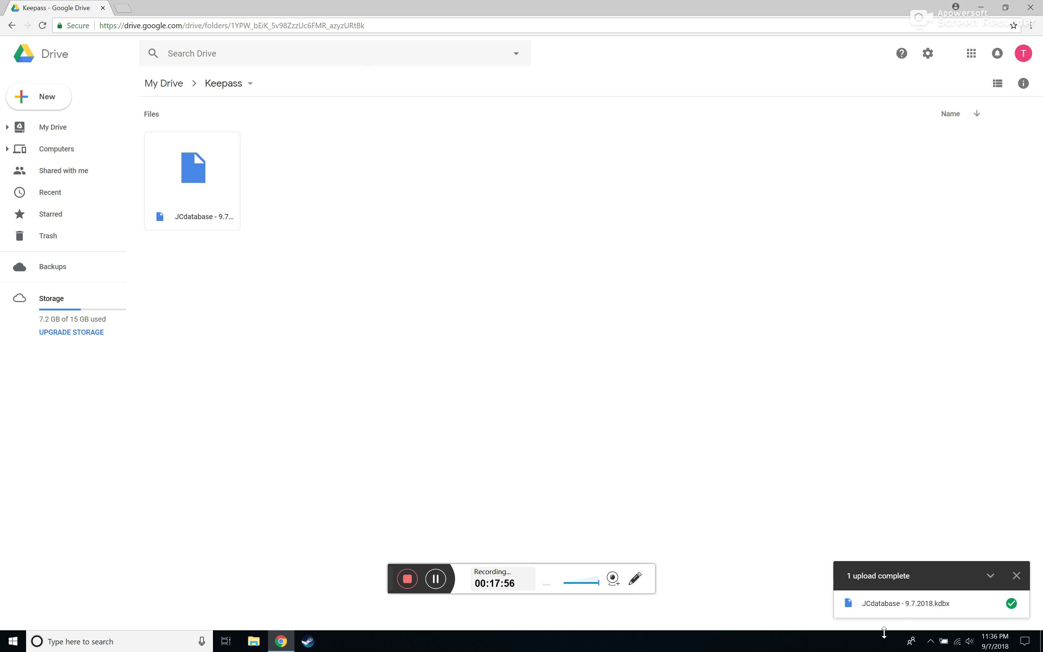
{"action": "left_click", "coordinate": [209, 173]}
{"action": "left_click_drag", "start_coordinate": [209, 174], "coordinate": [360, 207]}
{"action": "left_click", "coordinate": [361, 207]}
{"action": "double_click", "coordinate": [175, 188]}
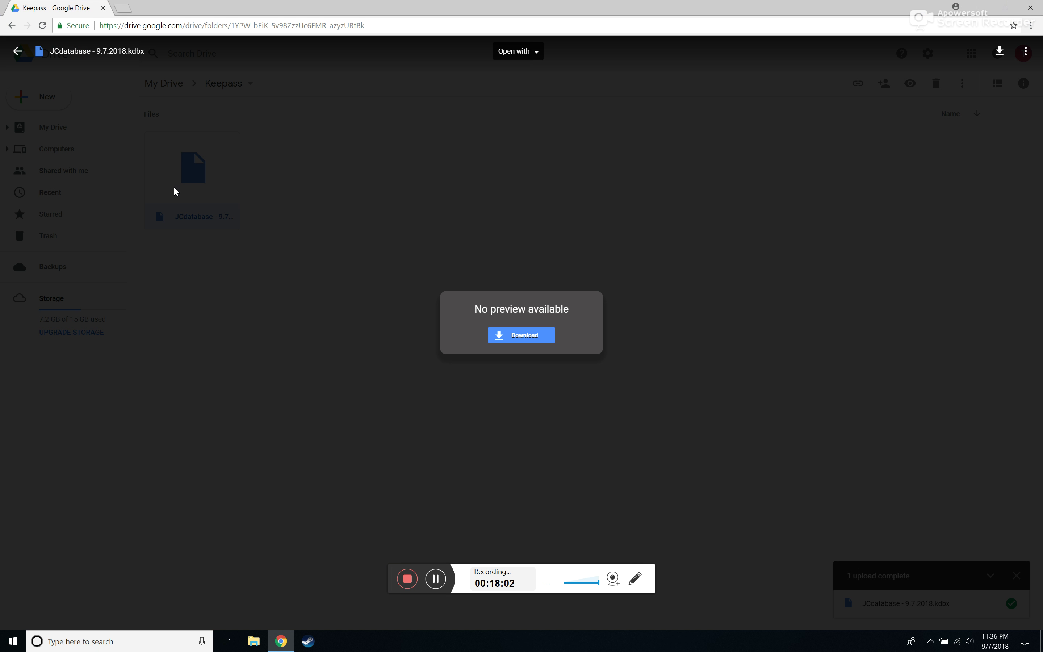
{"action": "left_click", "coordinate": [525, 204]}
In the restored window, bring up the uploaded backup's actions menu to download it
{"action": "left_click", "coordinate": [1004, 8]}
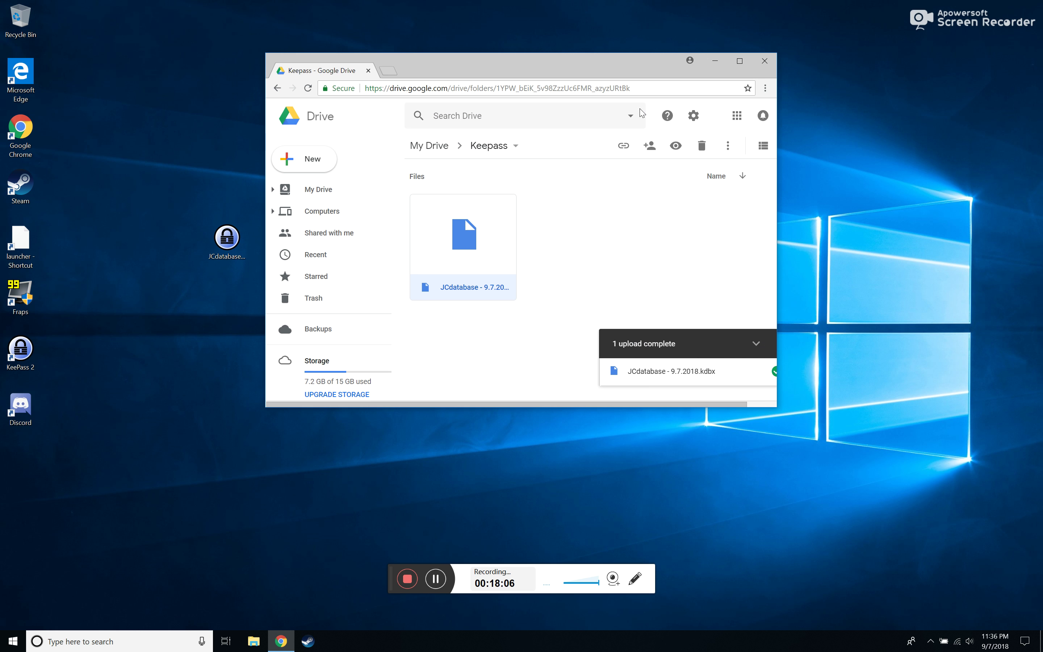
{"action": "left_click_drag", "start_coordinate": [431, 41], "coordinate": [292, 22]}
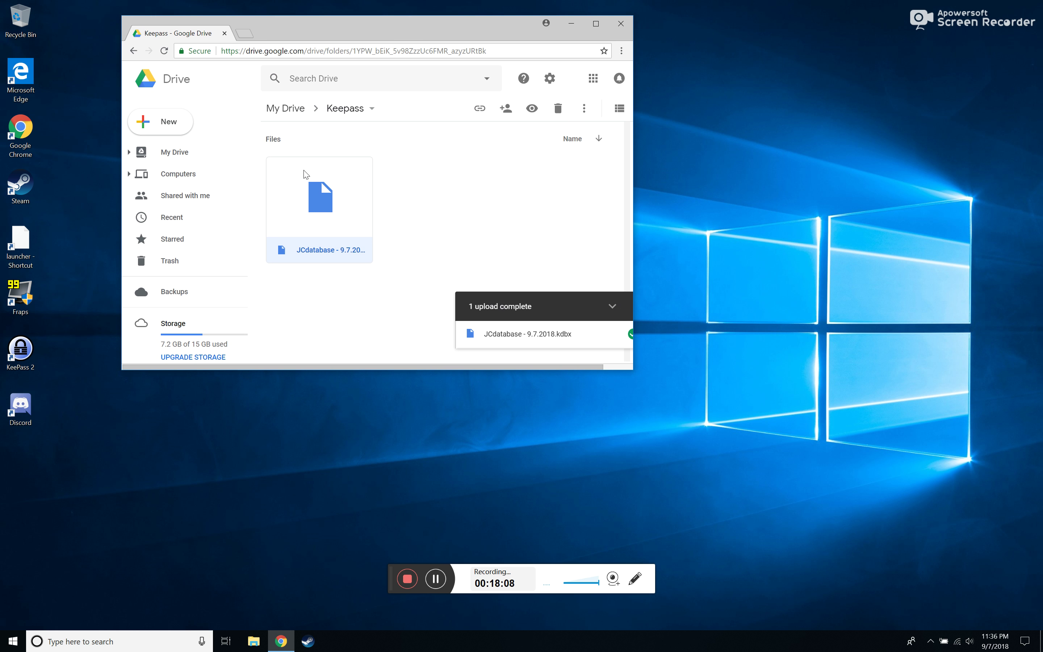
{"action": "left_click_drag", "start_coordinate": [317, 201], "coordinate": [813, 159]}
{"action": "left_click_drag", "start_coordinate": [318, 203], "coordinate": [854, 430]}
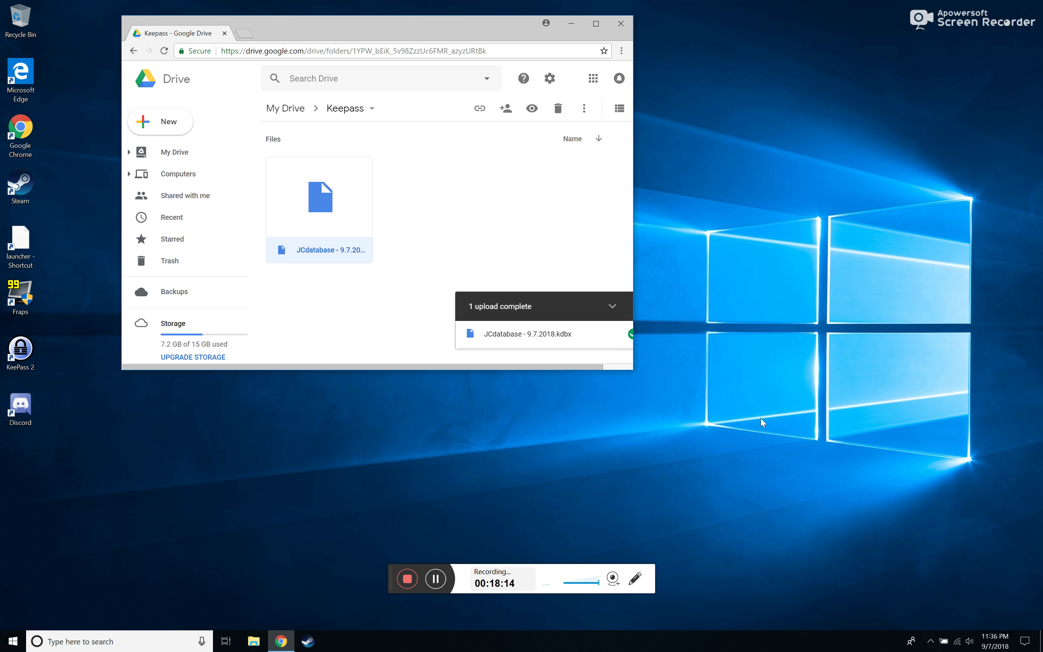
{"action": "right_click", "coordinate": [356, 209]}
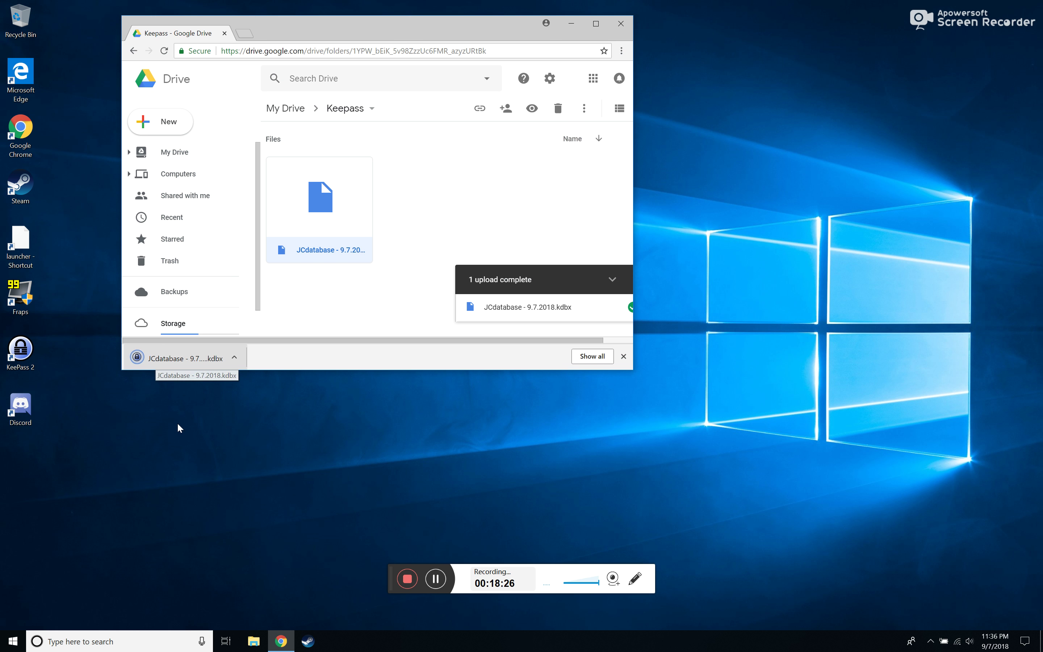
Find JCdatabase - 9.7.2018.kdbx in File Explorer's Downloads, then close Explorer and Chrome
{"action": "left_click", "coordinate": [254, 642]}
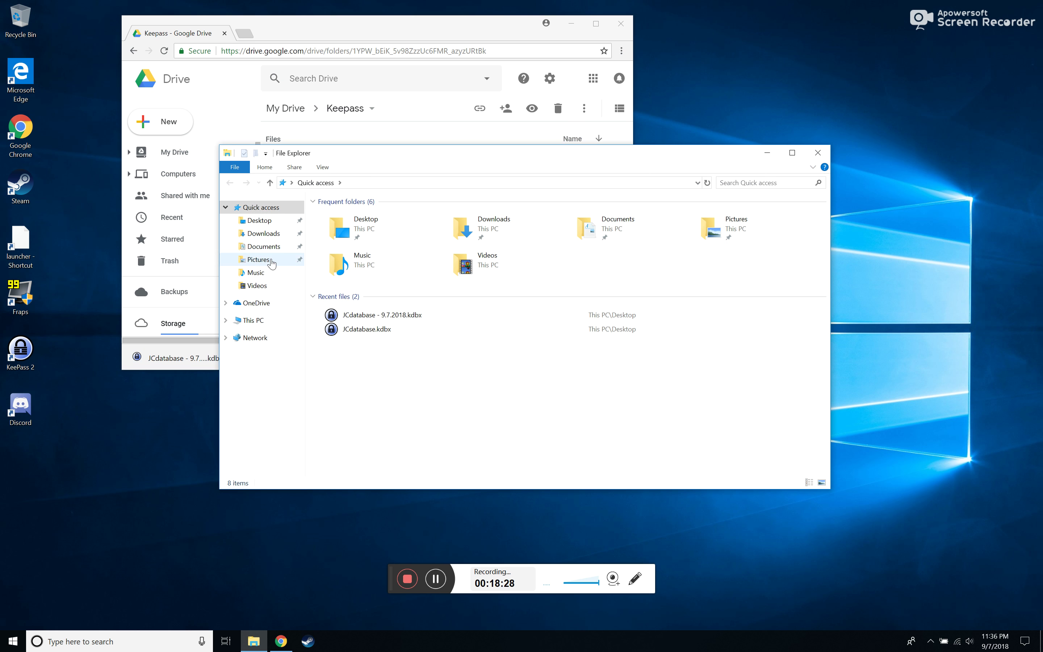
{"action": "left_click", "coordinate": [266, 238]}
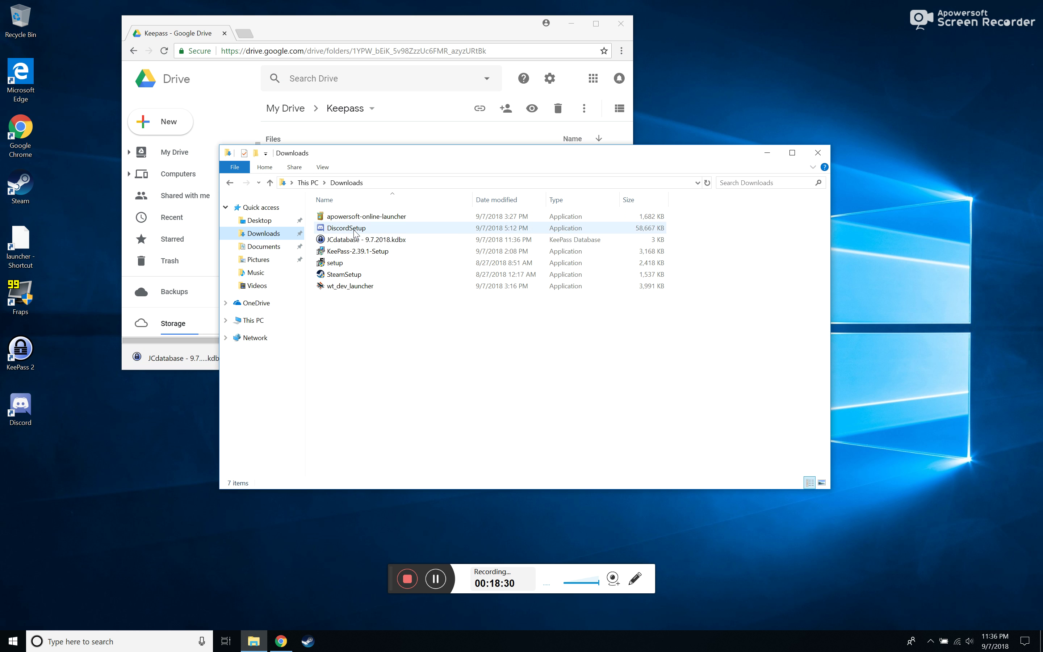
{"action": "left_click", "coordinate": [345, 240]}
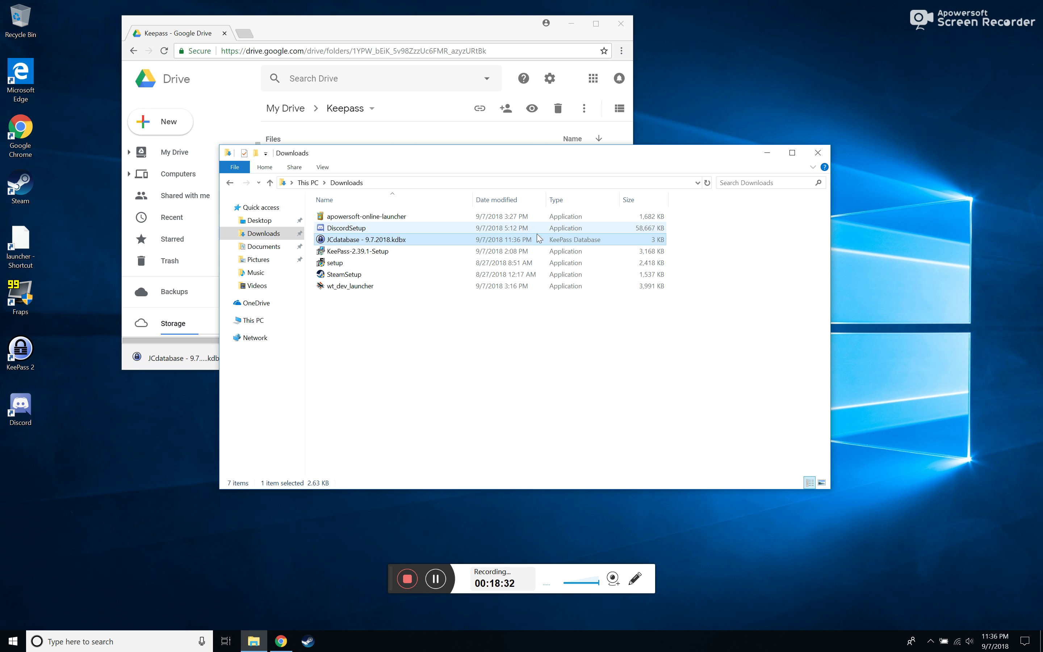
{"action": "left_click", "coordinate": [817, 154]}
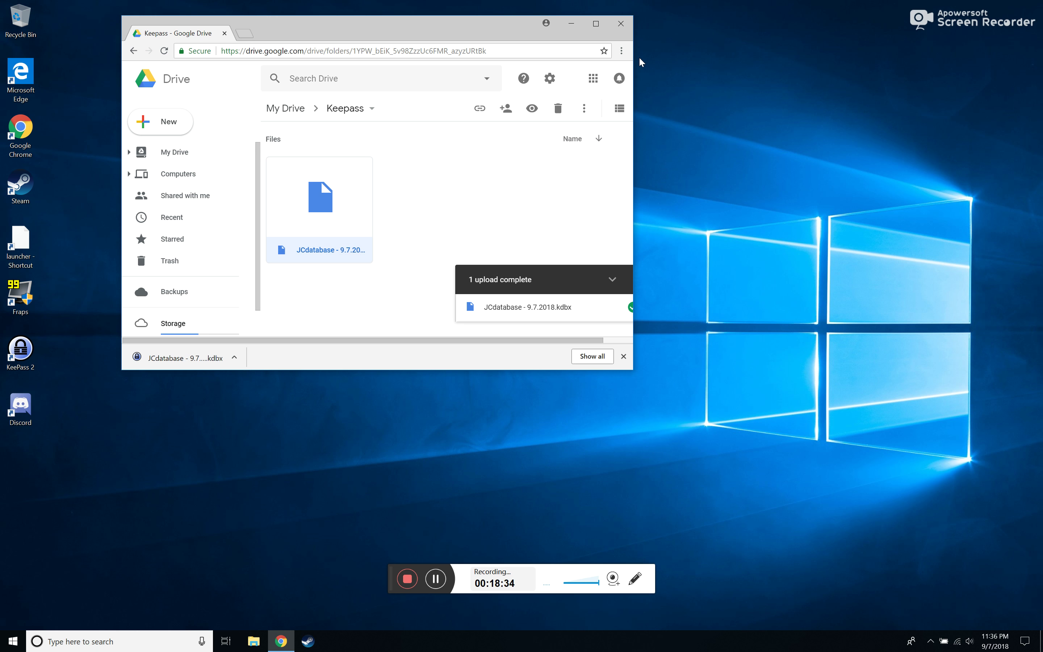
{"action": "left_click", "coordinate": [621, 23]}
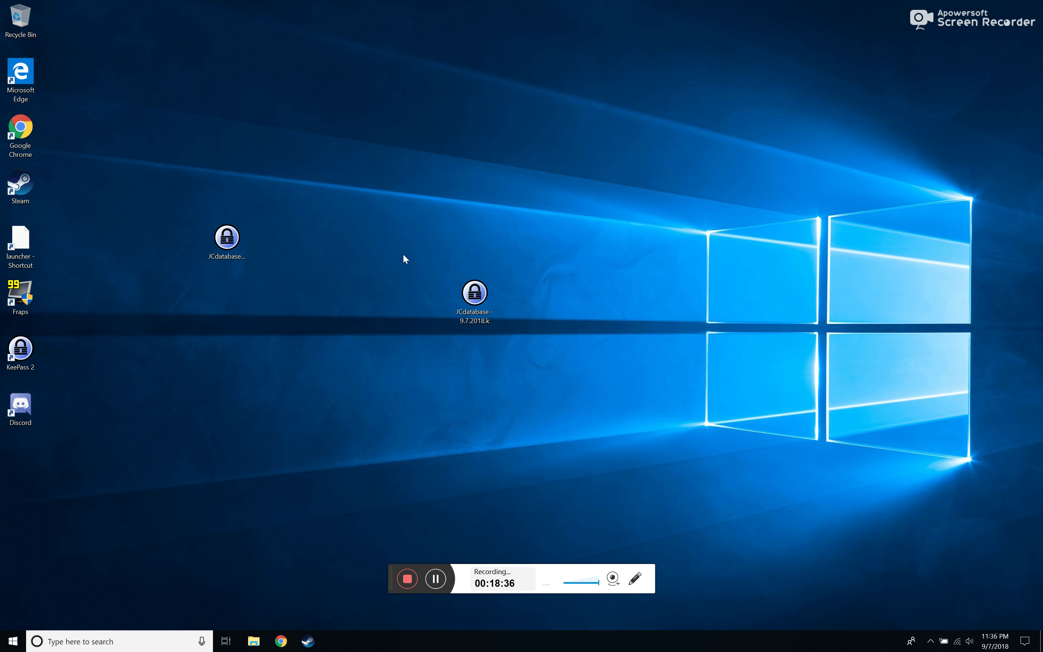
Open the JCdatabase - 9.7.2018.kdbx backup in KeePass and unlock it with the master password
{"action": "double_click", "coordinate": [474, 294]}
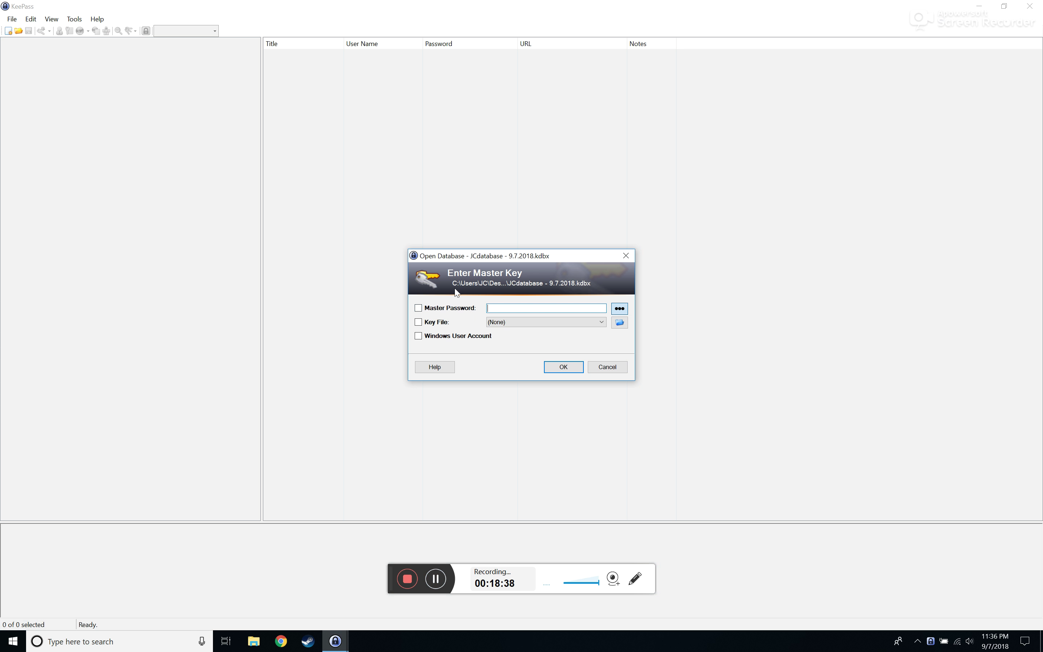
{"action": "type", "text": "•••••"}
{"action": "key", "text": "Return"}
{"action": "key", "text": "Return"}
{"action": "type", "text": "•••••••••"}
{"action": "key", "text": "Return"}
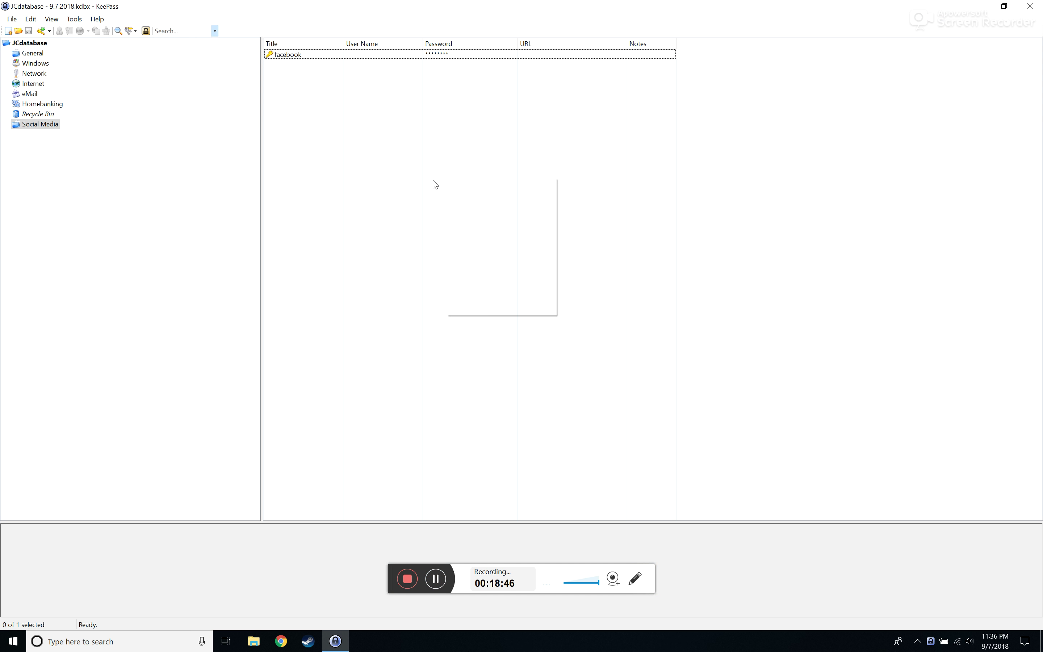
Bring up the facebook entry's context menu in Social Media, then dismiss it
{"action": "right_click", "coordinate": [435, 181]}
{"action": "left_click", "coordinate": [462, 133]}
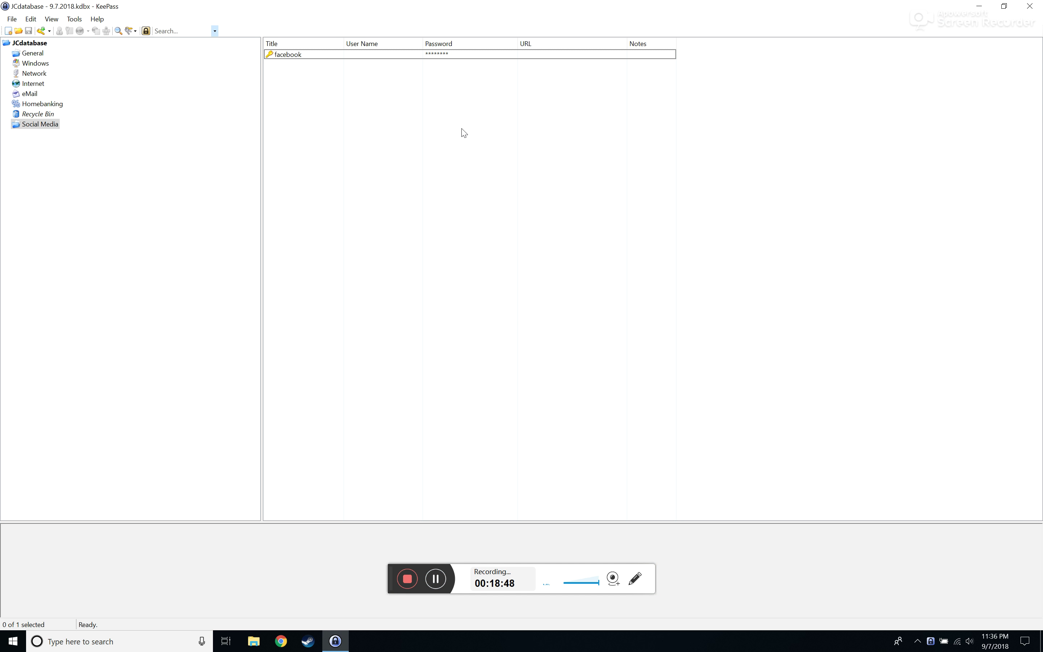
{"action": "right_click", "coordinate": [327, 56]}
{"action": "left_click", "coordinate": [286, 76]}
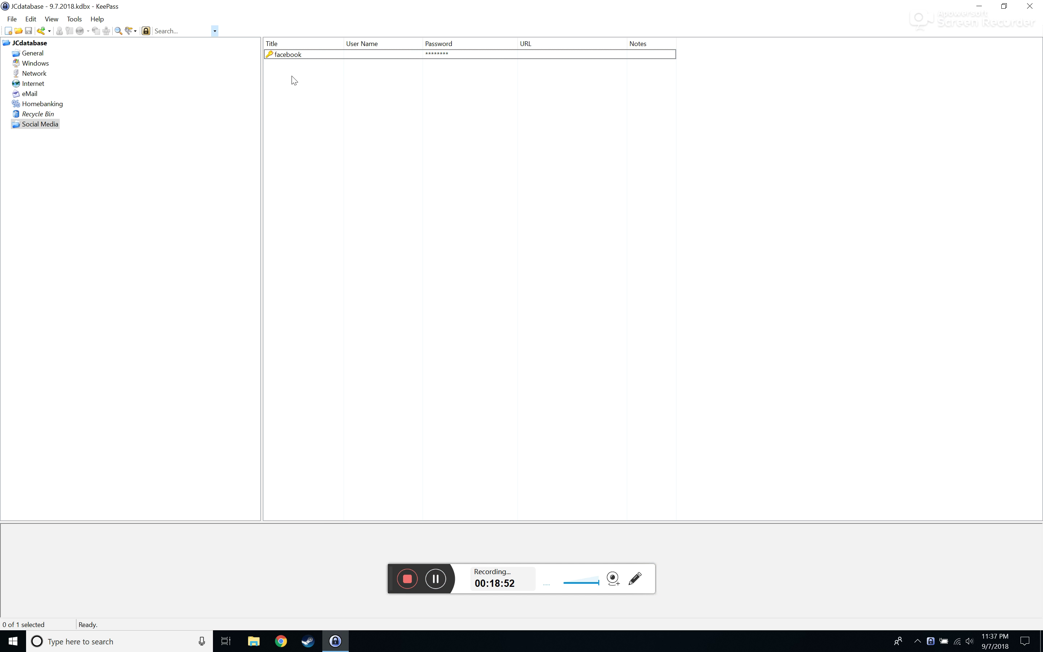